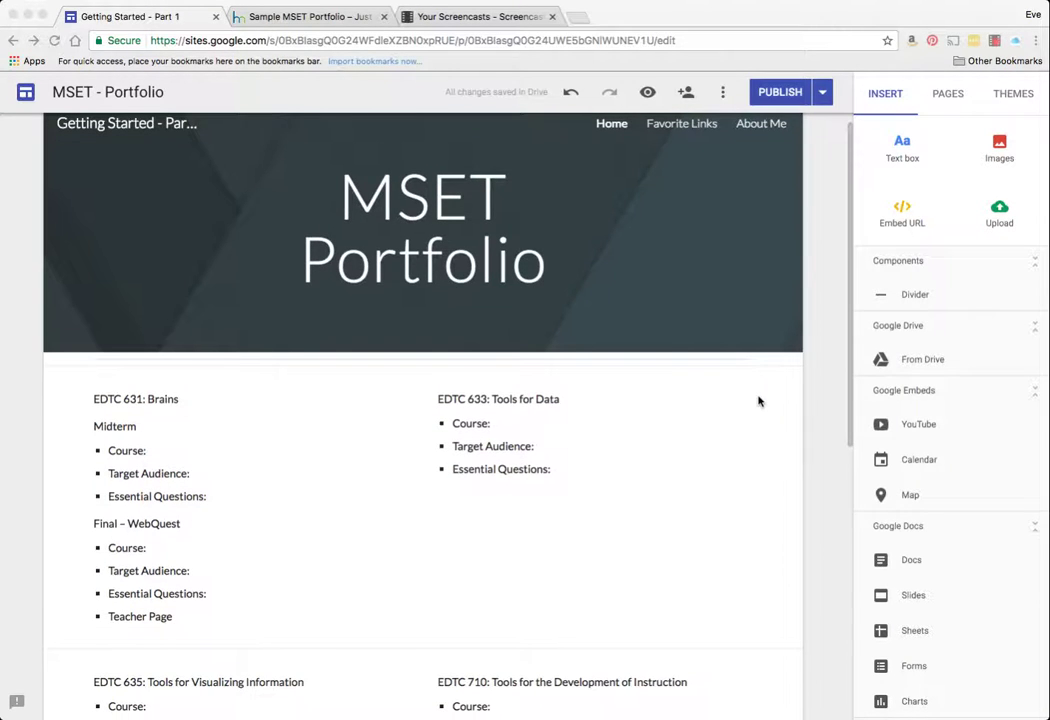
# Insert a divider between the EDTC 631 and EDTC 635 rows, and delete the divider directly under the header
pyautogui.click(625, 360)
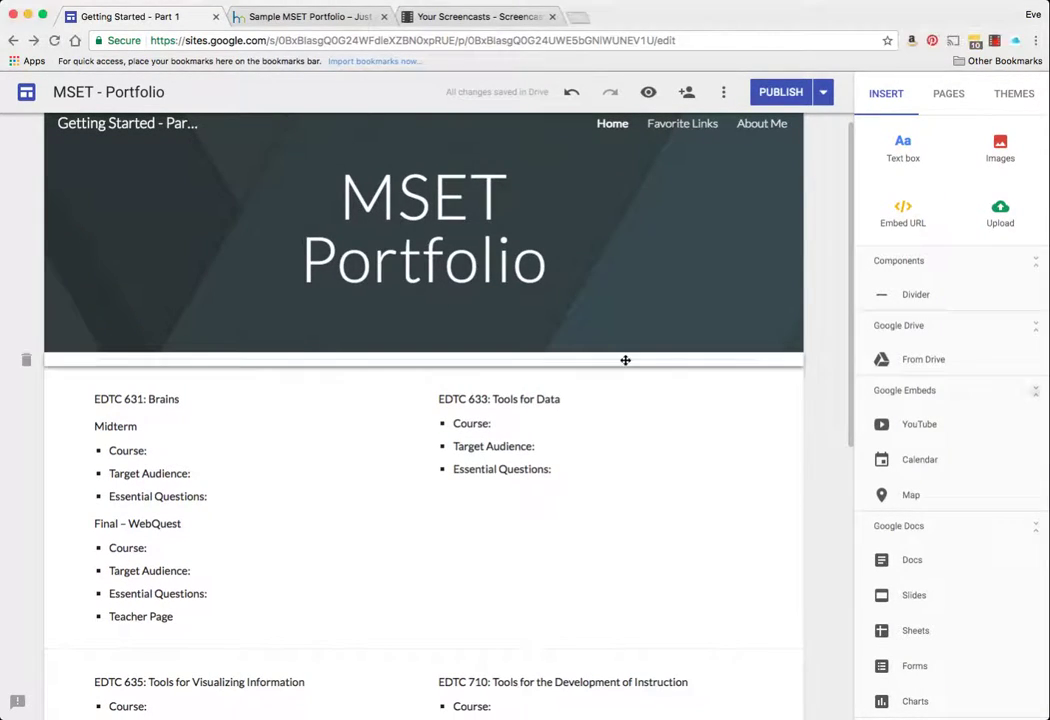
pyautogui.click(918, 296)
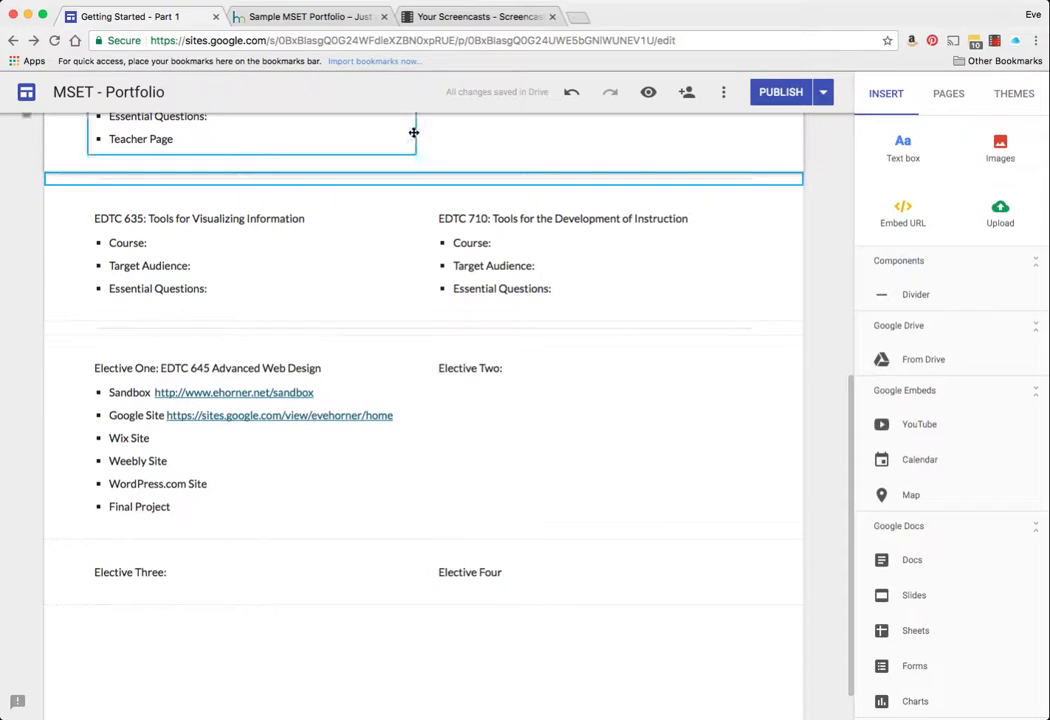
pyautogui.scroll(-1, 445, 210)
pyautogui.scroll(5, 445, 232)
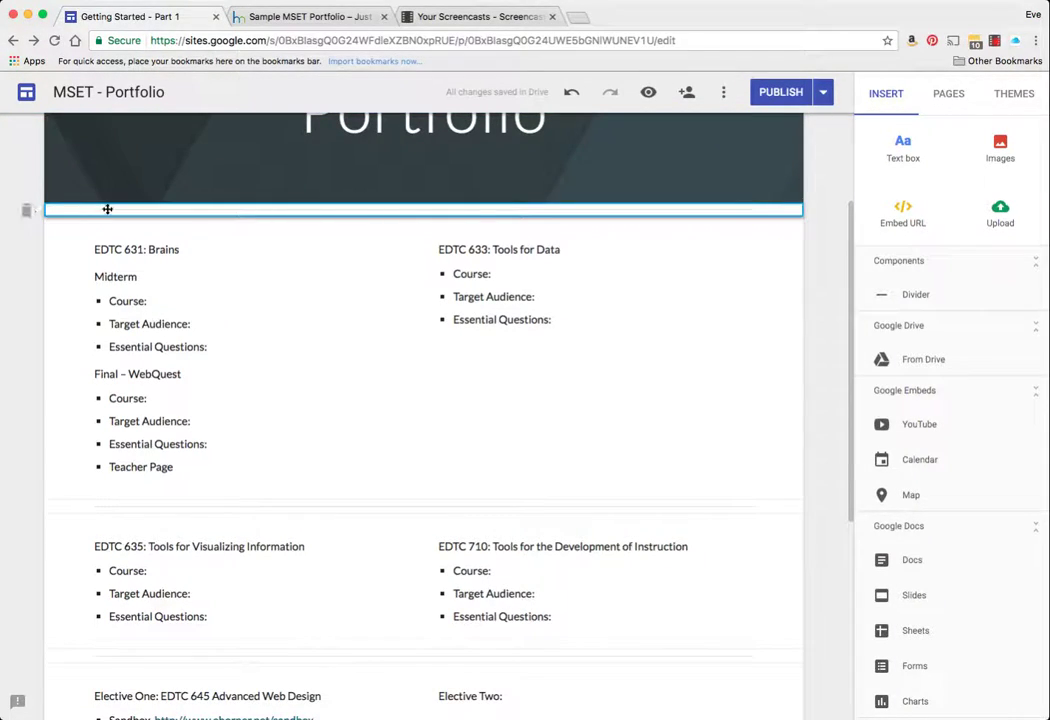
pyautogui.click(26, 213)
pyautogui.scroll(3, 28, 204)
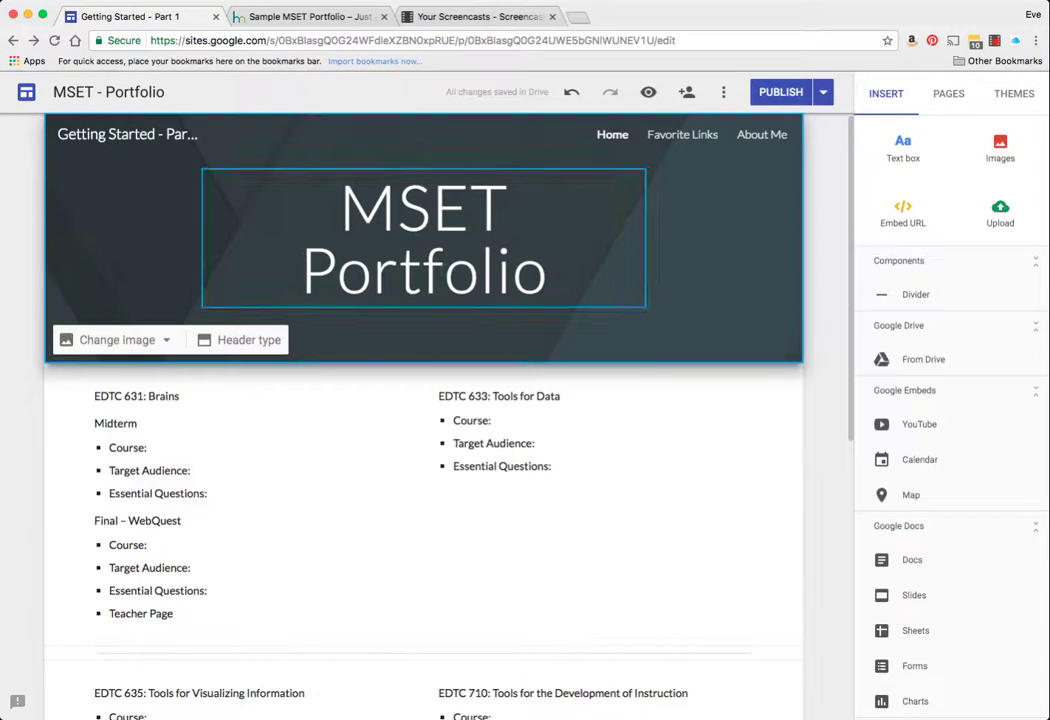
# Insert a text box reading CORE COURSES and place its section directly under the header, above the EDTC 631 row
pyautogui.click(901, 148)
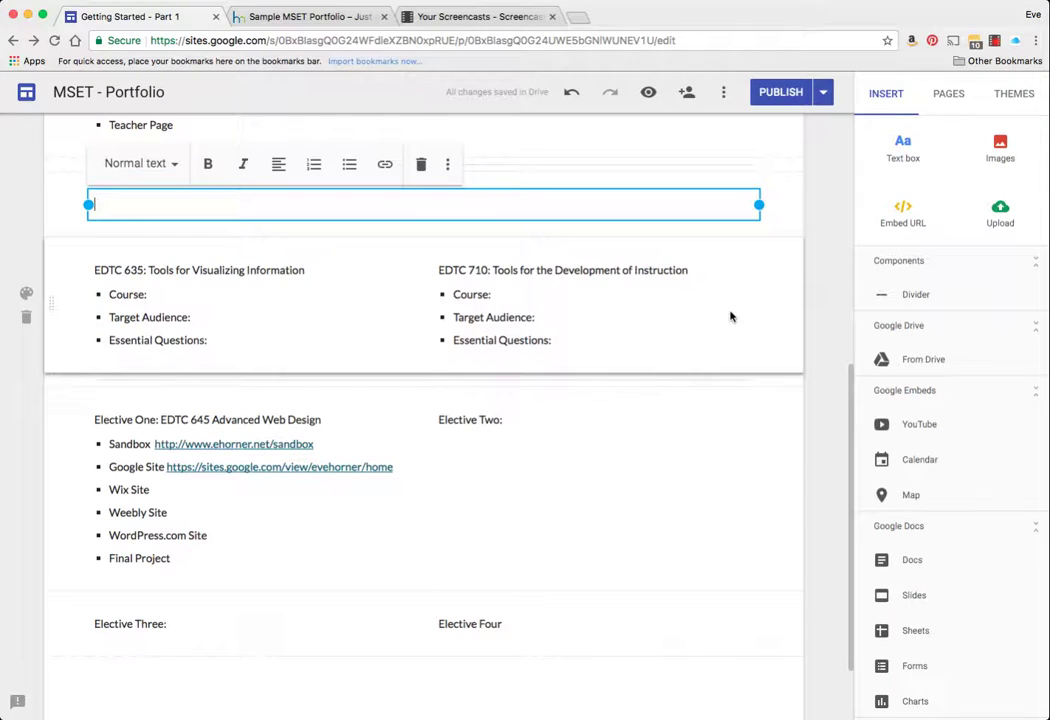
pyautogui.scroll(-1, 432, 276)
pyautogui.scroll(3, 432, 276)
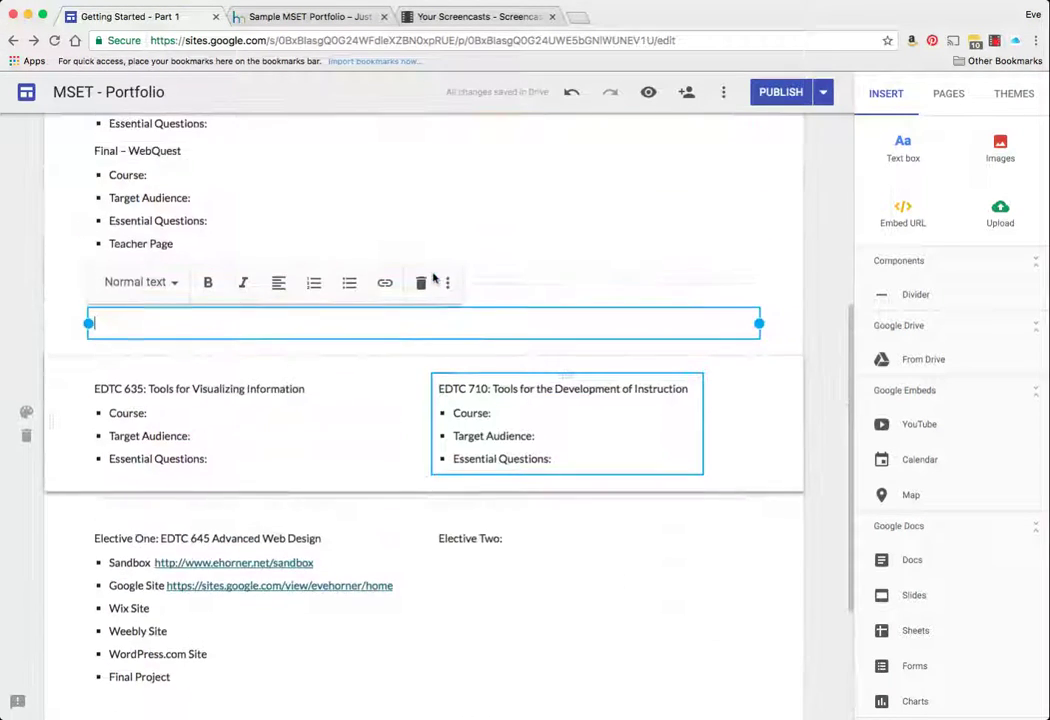
pyautogui.scroll(3, 432, 277)
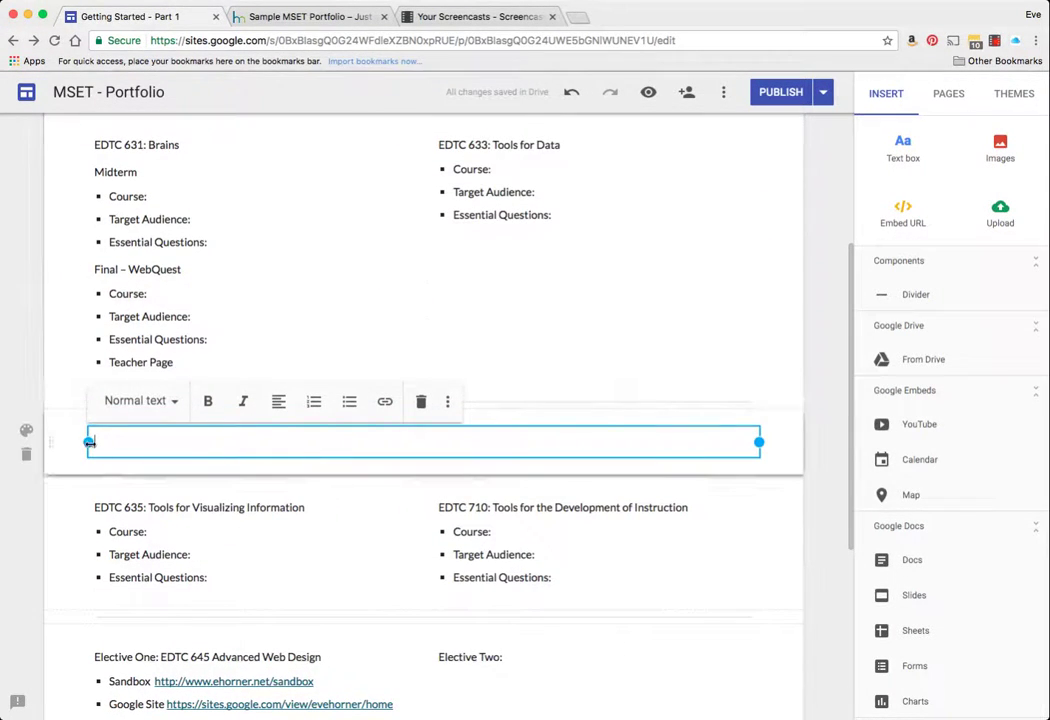
pyautogui.moveTo(51, 444); pyautogui.dragTo(49, 347)
pyautogui.click(178, 401)
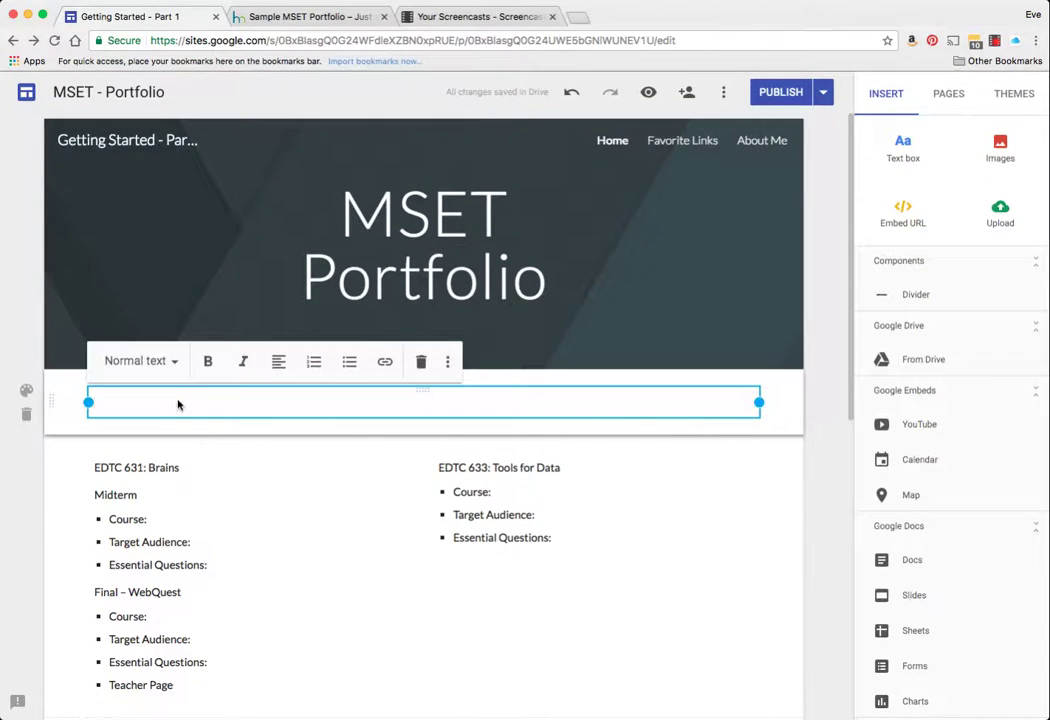
pyautogui.write('CORE COURSES')
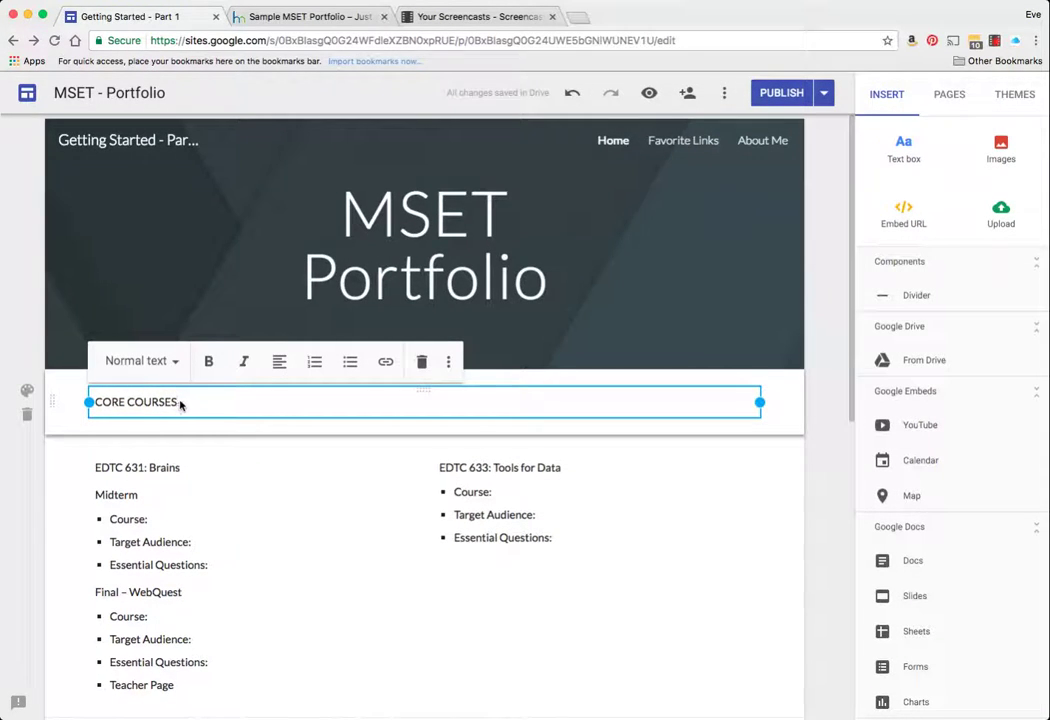
# Apply the Title text style to CORE COURSES
pyautogui.moveTo(180, 404); pyautogui.dragTo(98, 406)
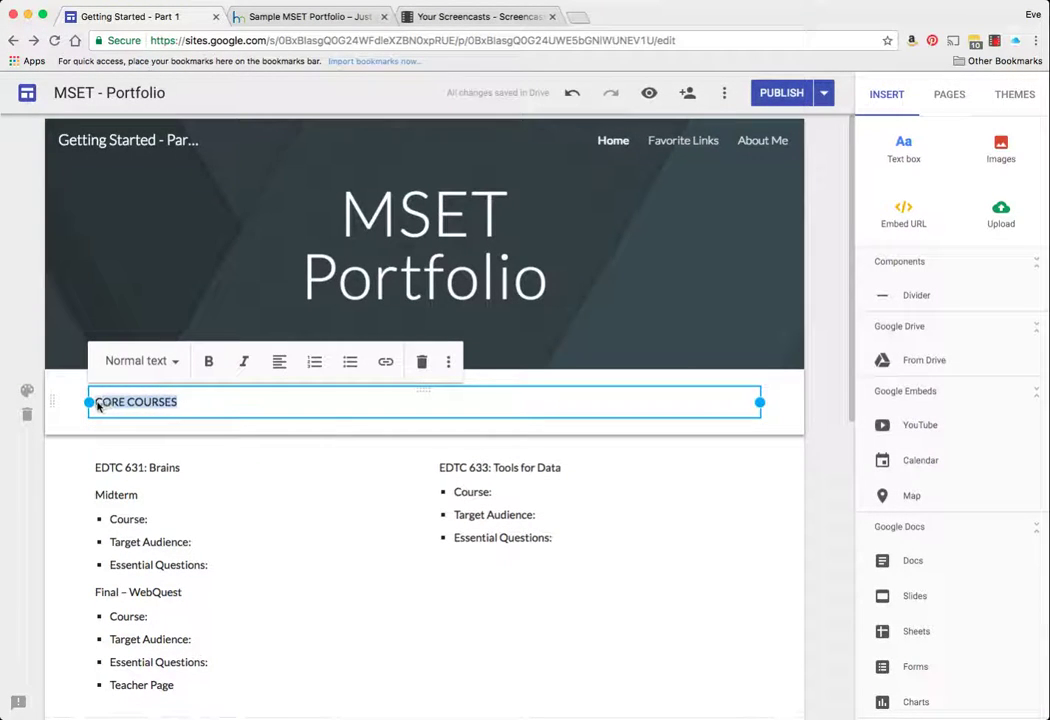
pyautogui.click(174, 366)
pyautogui.click(141, 405)
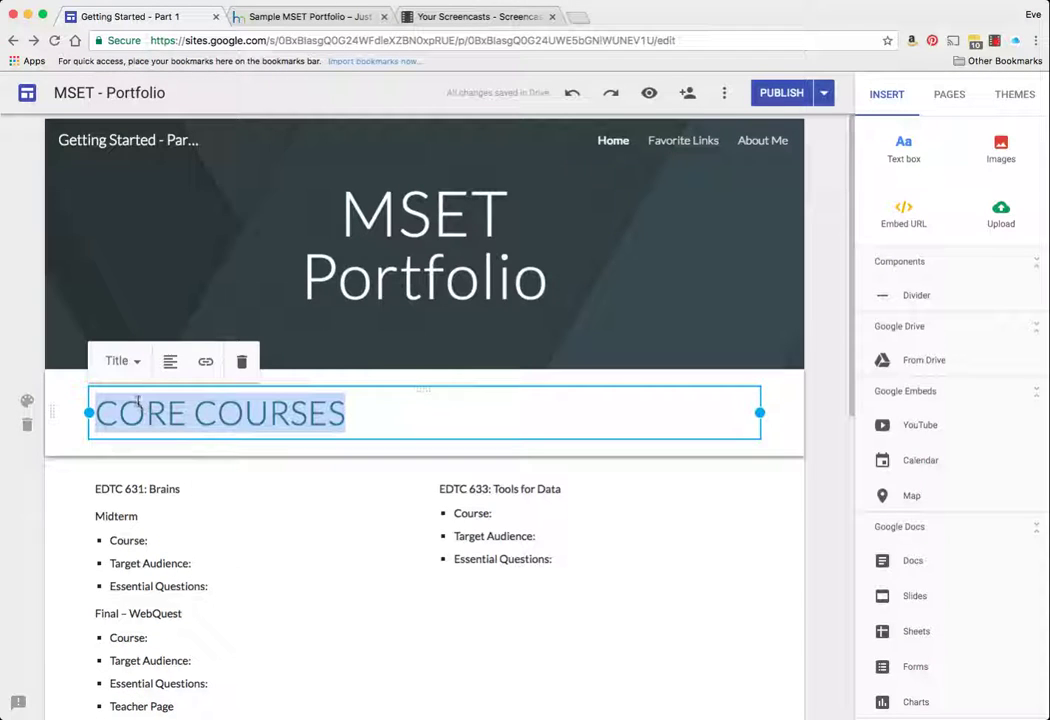
pyautogui.click(197, 414)
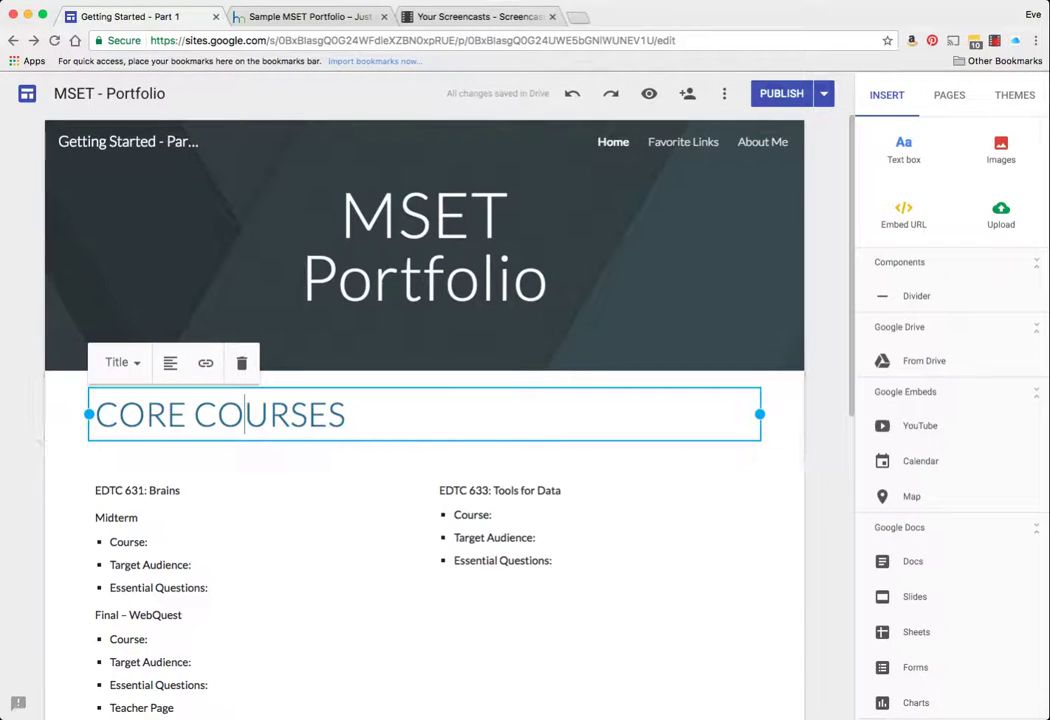
# Set the section style of the CORE COURSES section to Emphasis 2
pyautogui.click(26, 401)
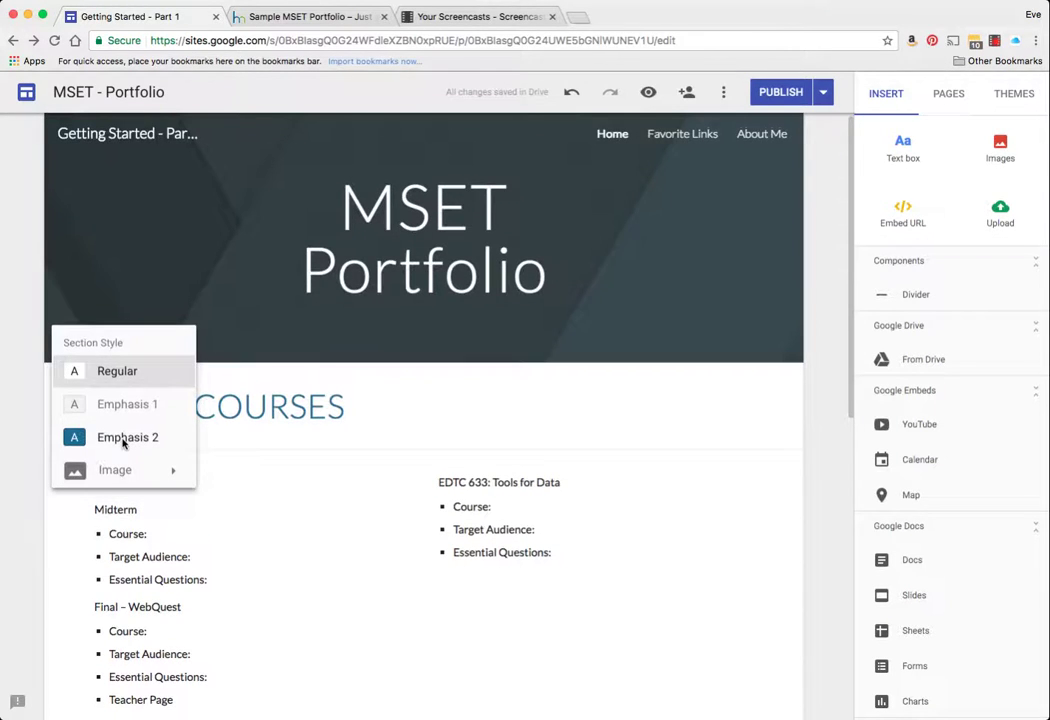
pyautogui.click(123, 441)
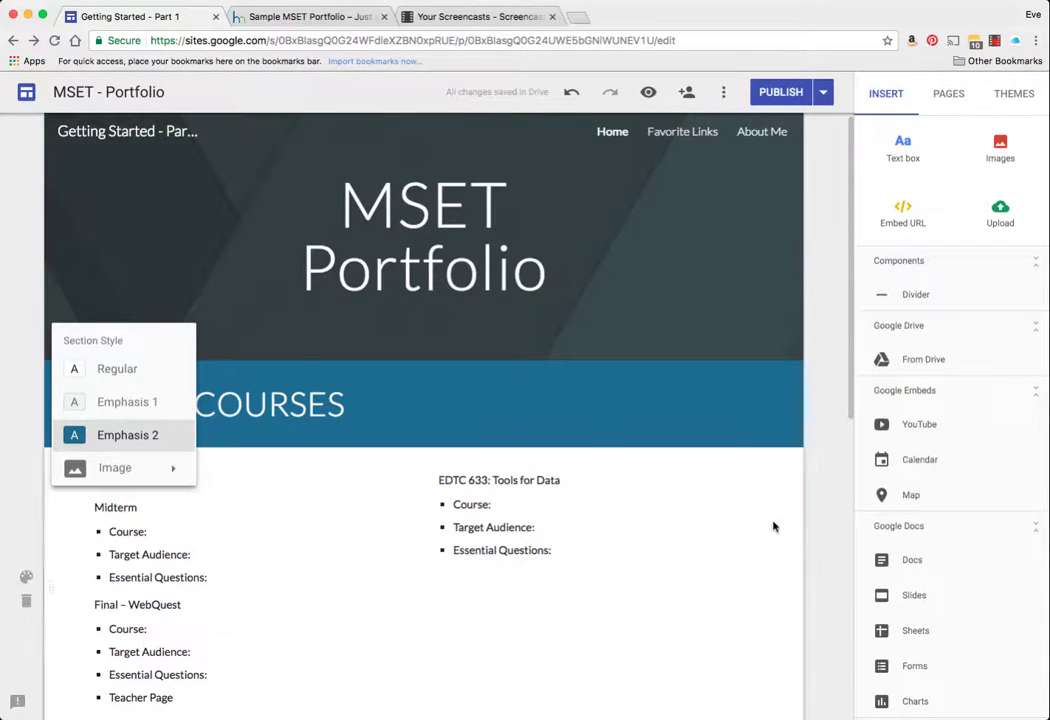
pyautogui.click(815, 477)
# Insert a text box reading ELECTIVES between the EDTC 635 row and the Elective One row
pyautogui.scroll(-6, 811, 500)
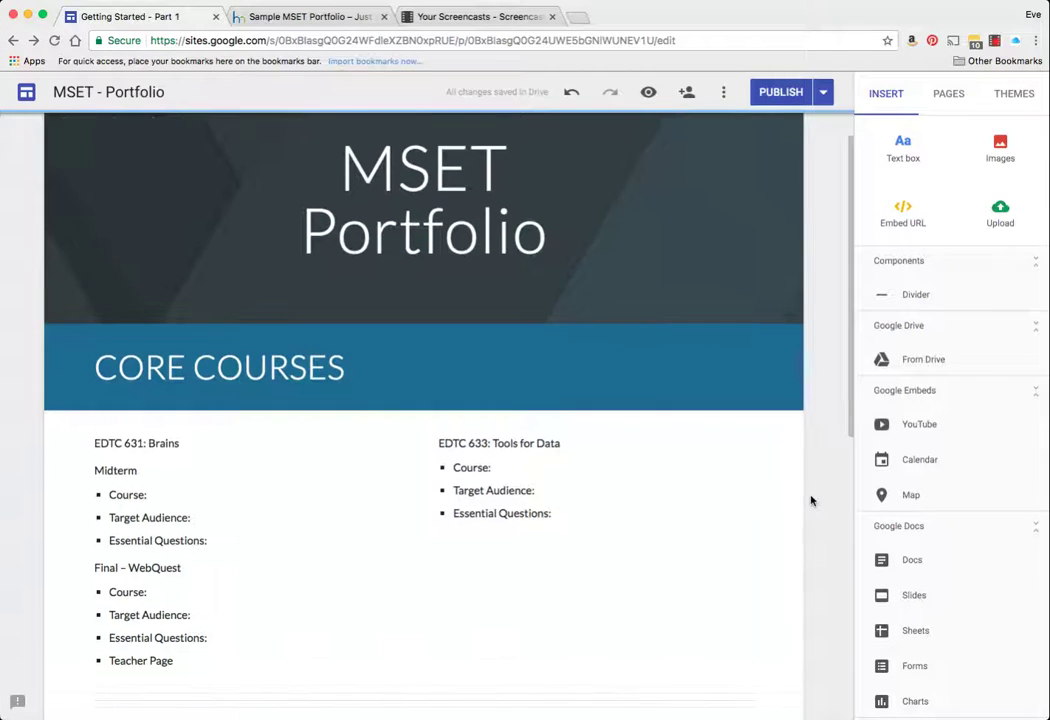
pyautogui.scroll(-1, 808, 480)
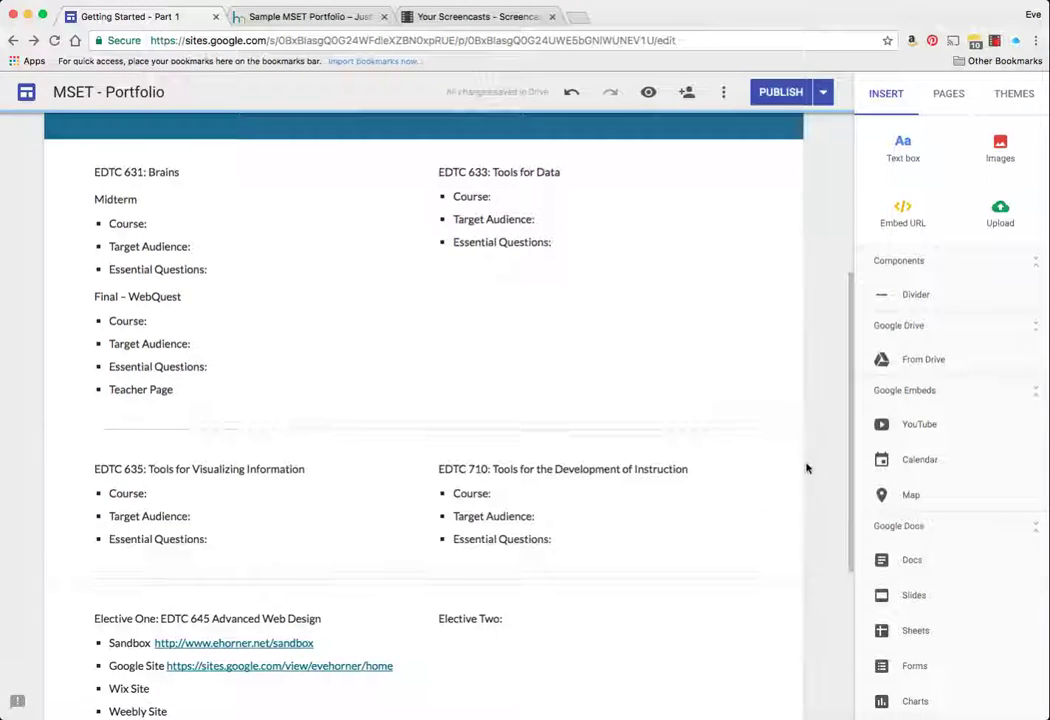
pyautogui.click(903, 150)
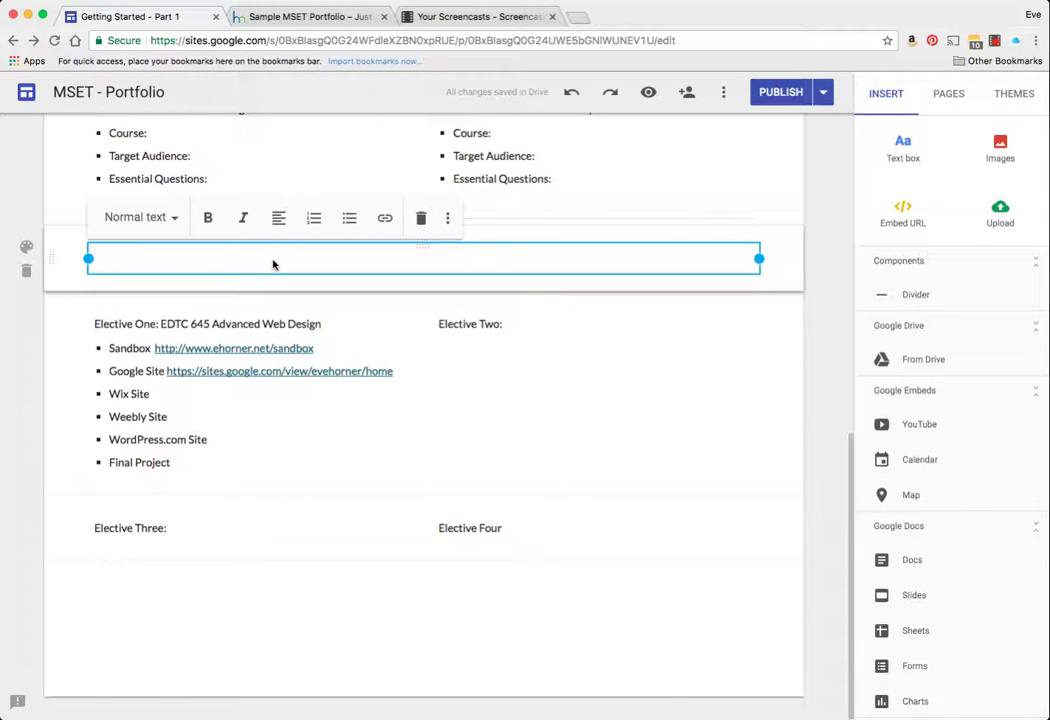
pyautogui.write('ELECTIVES')
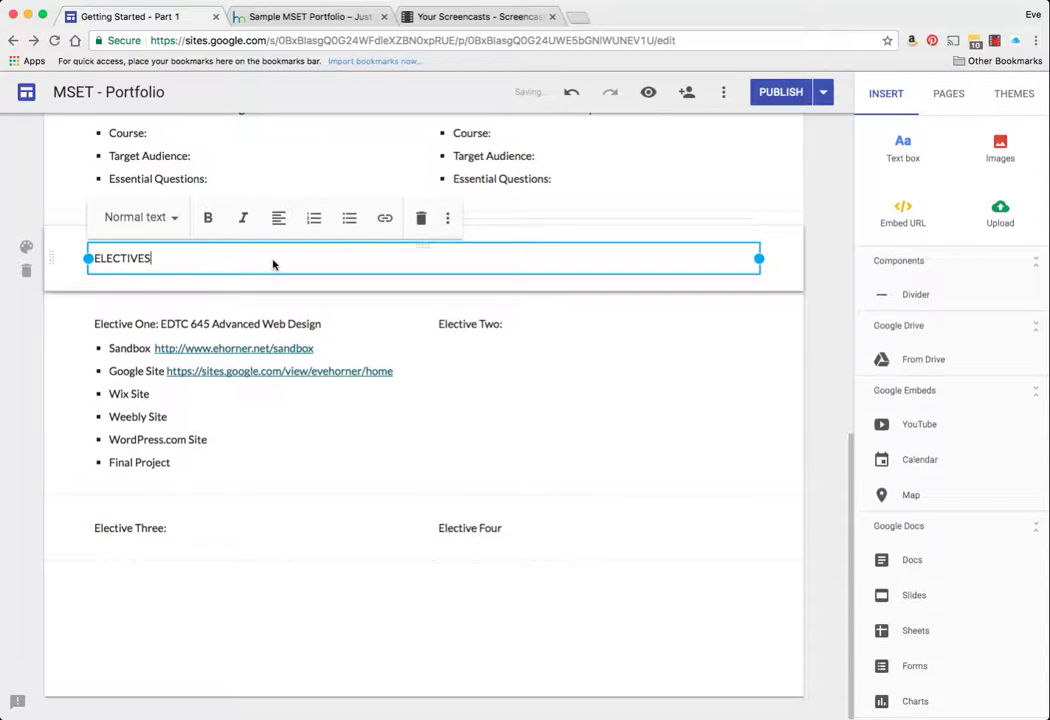
# Format the ELECTIVES text, trying the Heading style and settling on Title
pyautogui.moveTo(156, 258); pyautogui.dragTo(95, 256)
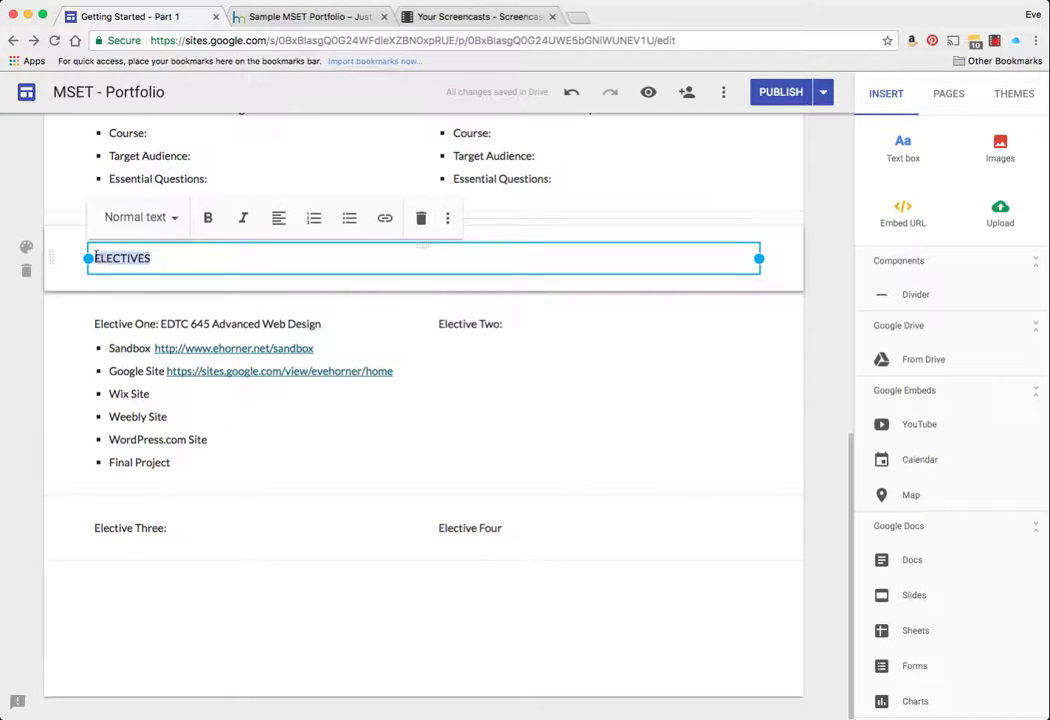
pyautogui.click(166, 226)
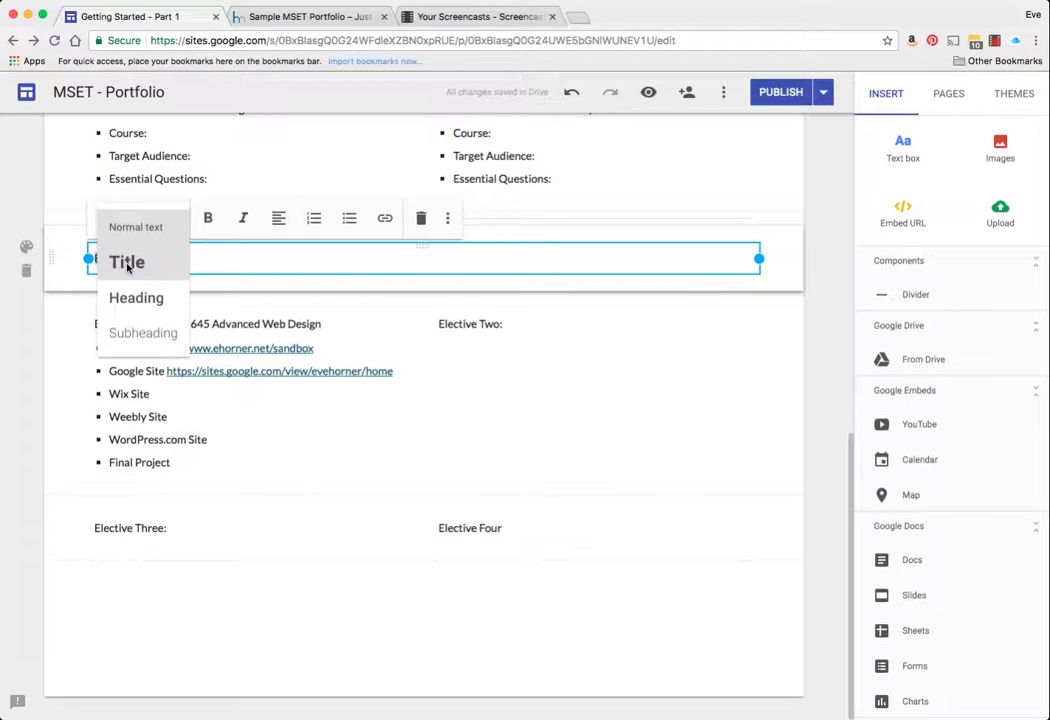
pyautogui.click(127, 263)
pyautogui.click(140, 224)
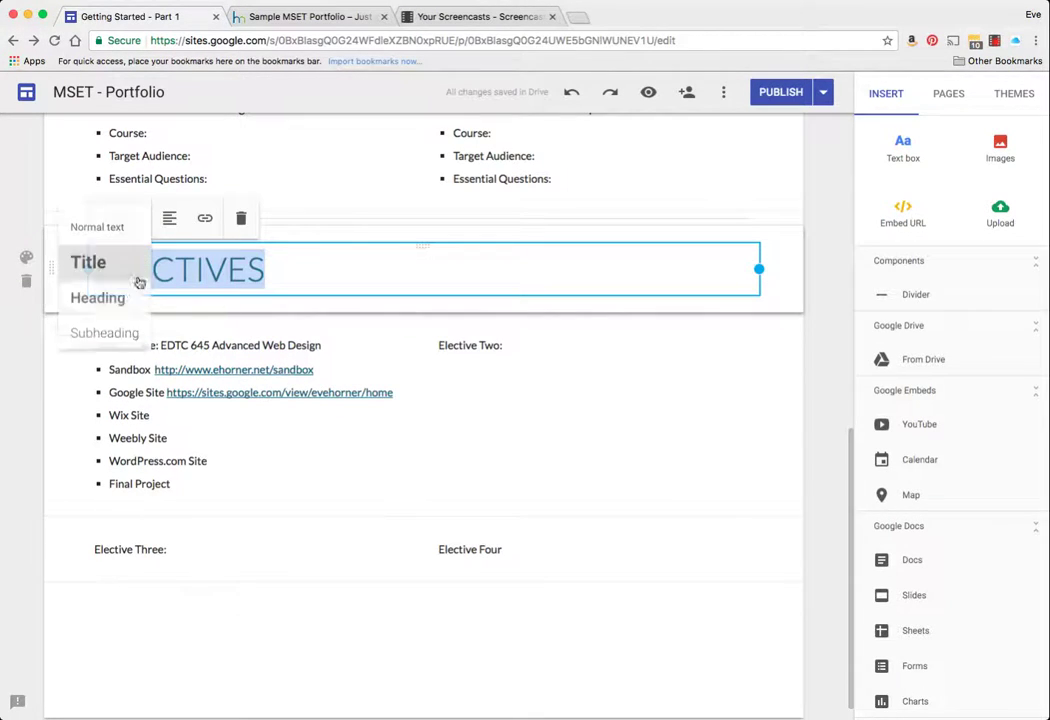
pyautogui.click(112, 297)
pyautogui.click(148, 220)
pyautogui.click(112, 258)
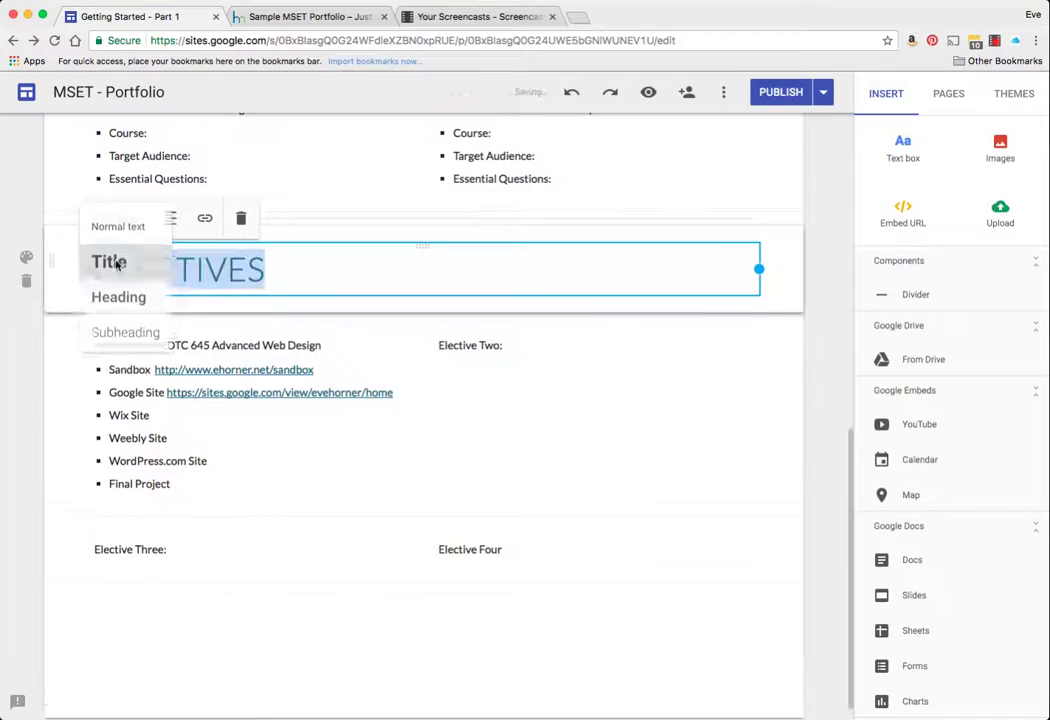
# Set the ELECTIVES section style to Emphasis 2 and delete that section
pyautogui.click(26, 257)
pyautogui.click(88, 306)
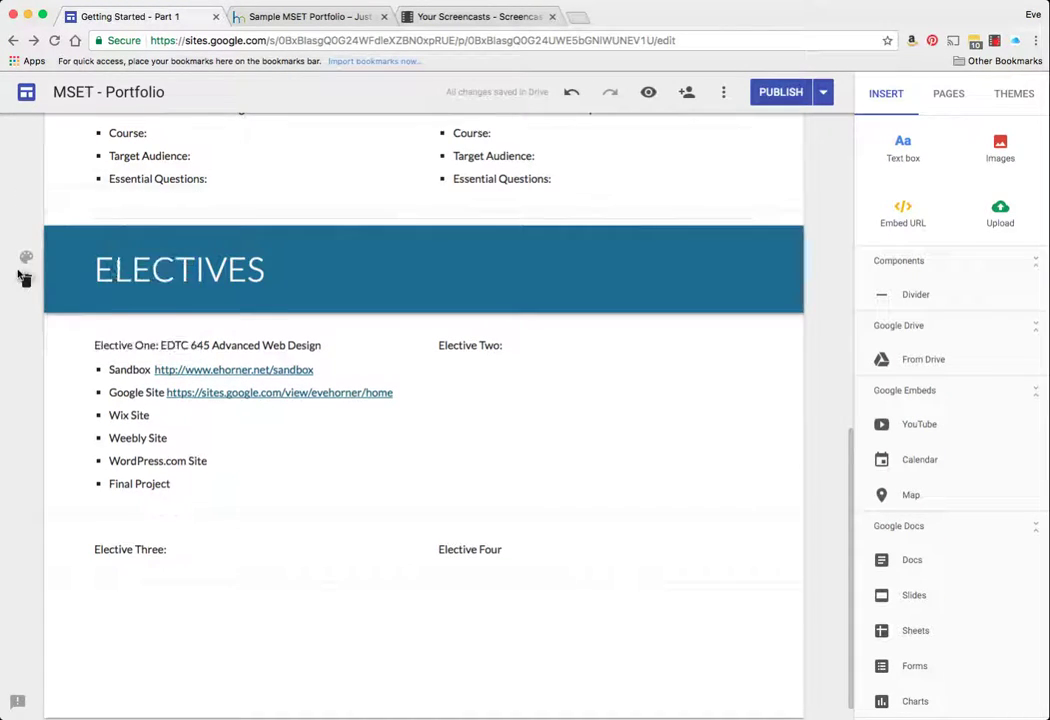
pyautogui.click(19, 274)
# Publish the site and look over the page's course sections
pyautogui.click(781, 93)
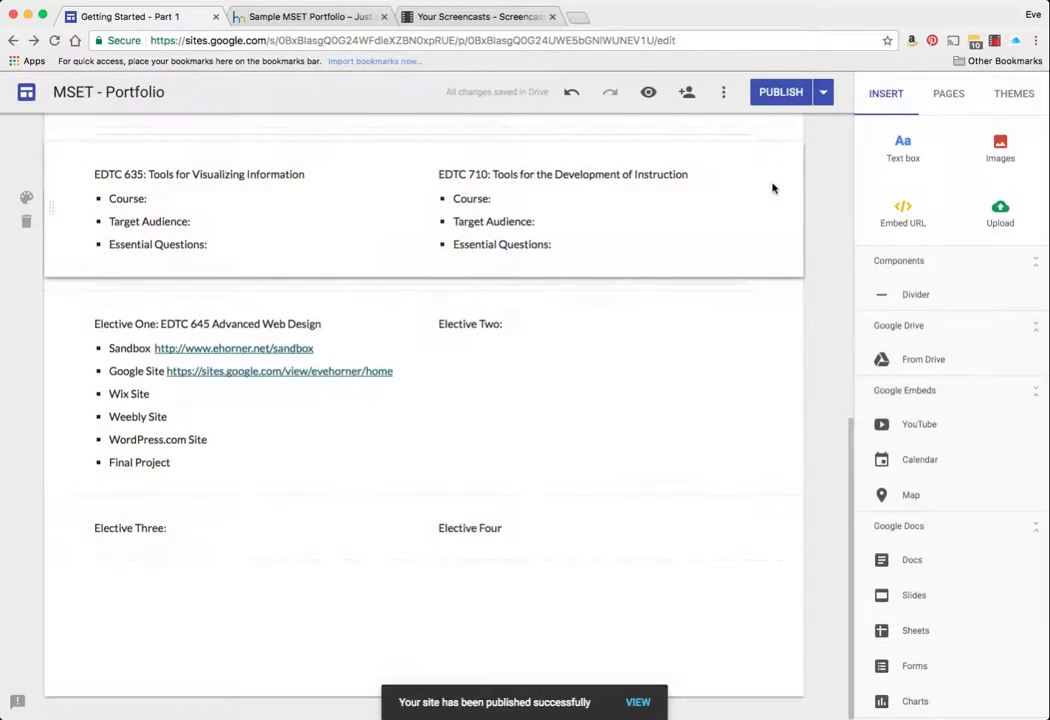
pyautogui.scroll(10, 723, 293)
pyautogui.scroll(-10, 726, 295)
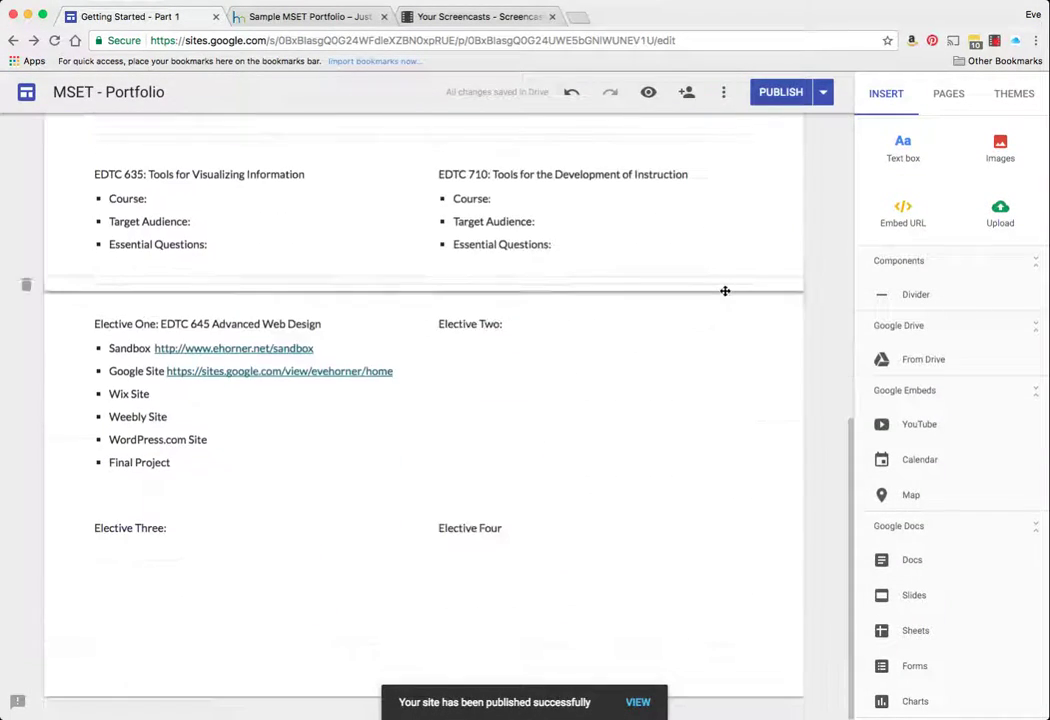
# Insert a new text box reading ELECTIVES below the Elective Three and Elective Four row
pyautogui.click(903, 148)
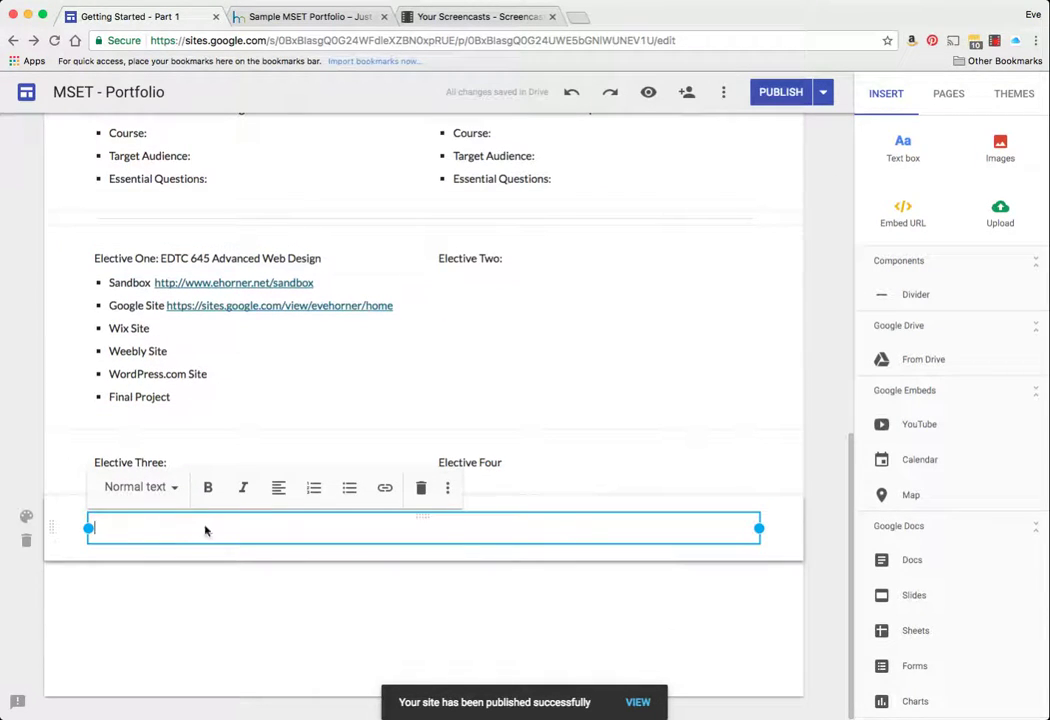
pyautogui.write('ELECTIVES')
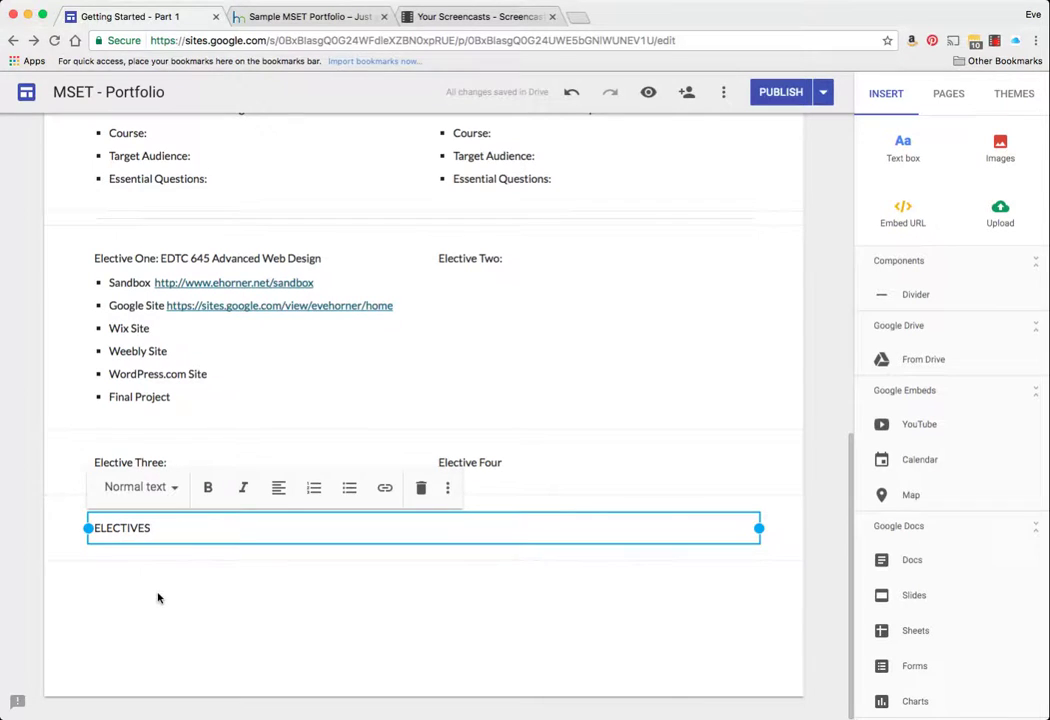
pyautogui.press('Return')
pyautogui.press('BackSpace')
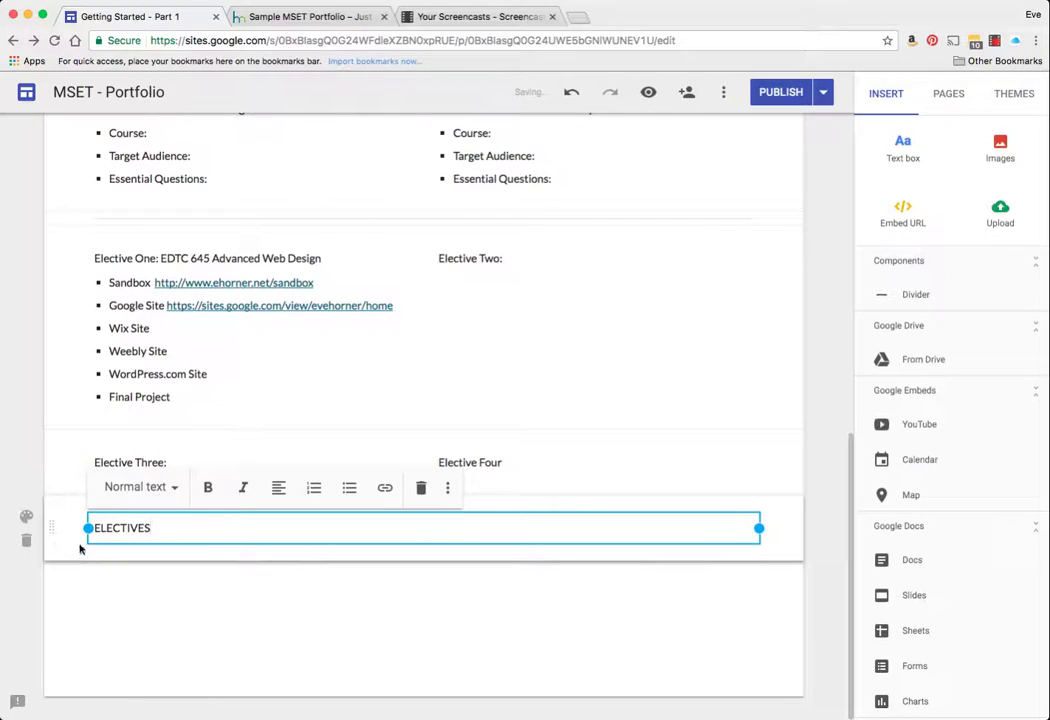
# Set the new ELECTIVES section's style to Emphasis 2 and its text style to Heading
pyautogui.click(26, 516)
pyautogui.click(110, 562)
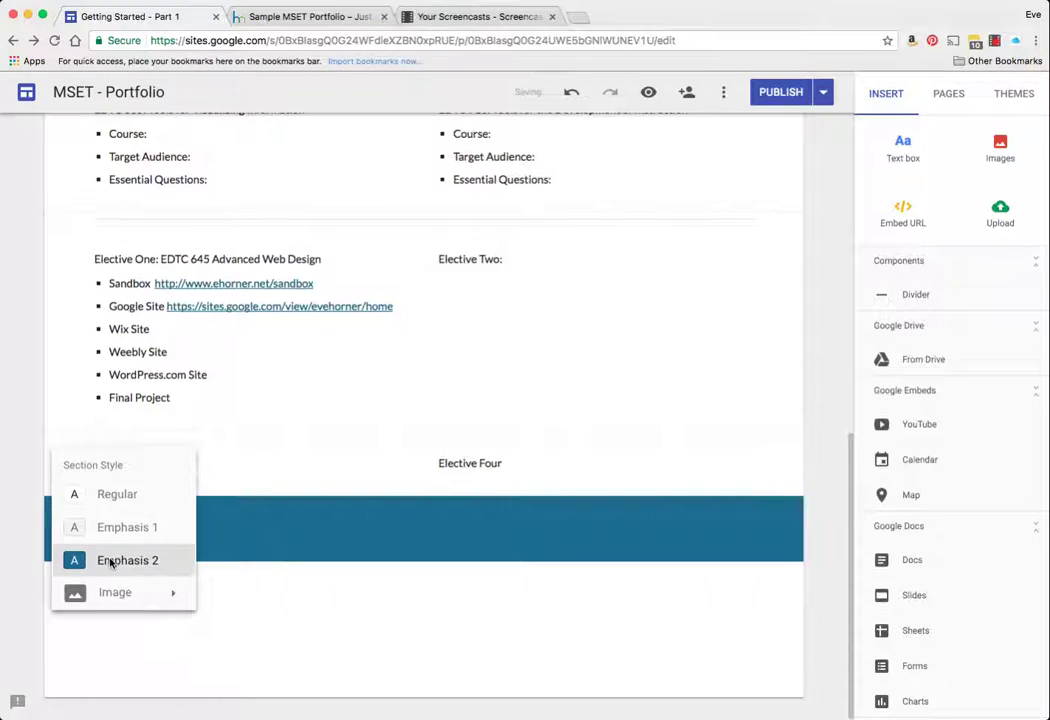
pyautogui.click(200, 527)
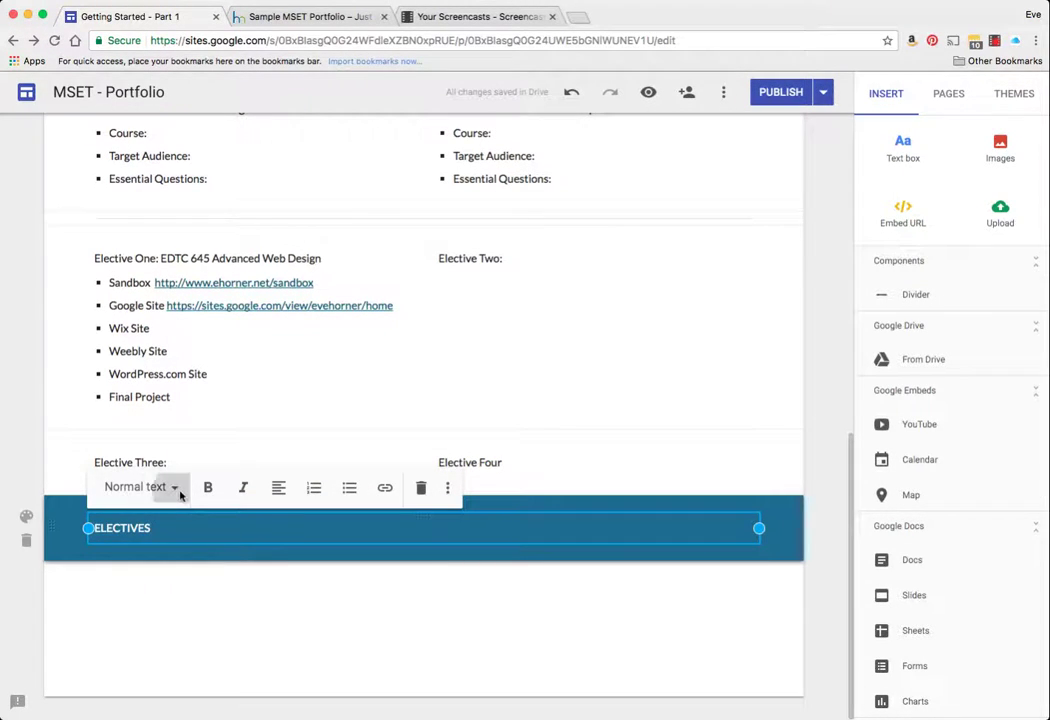
pyautogui.click(178, 487)
pyautogui.click(136, 567)
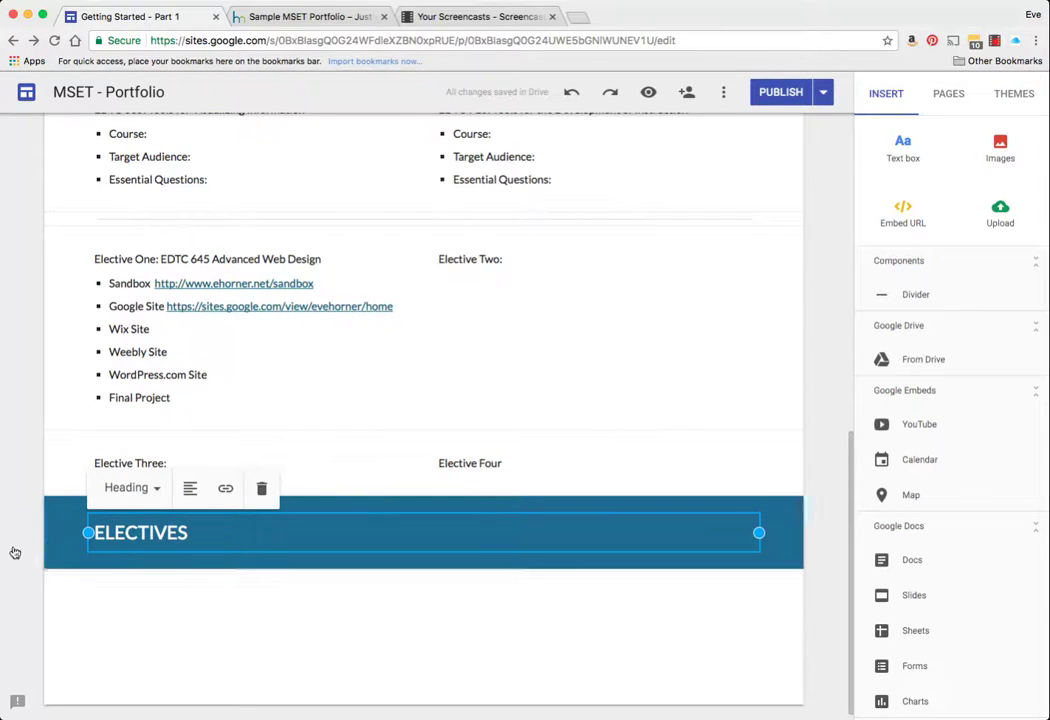
# Move the ELECTIVES section directly above the Elective One row and delete the divider just above it
pyautogui.click(49, 540)
pyautogui.moveTo(51, 538); pyautogui.dragTo(98, 249)
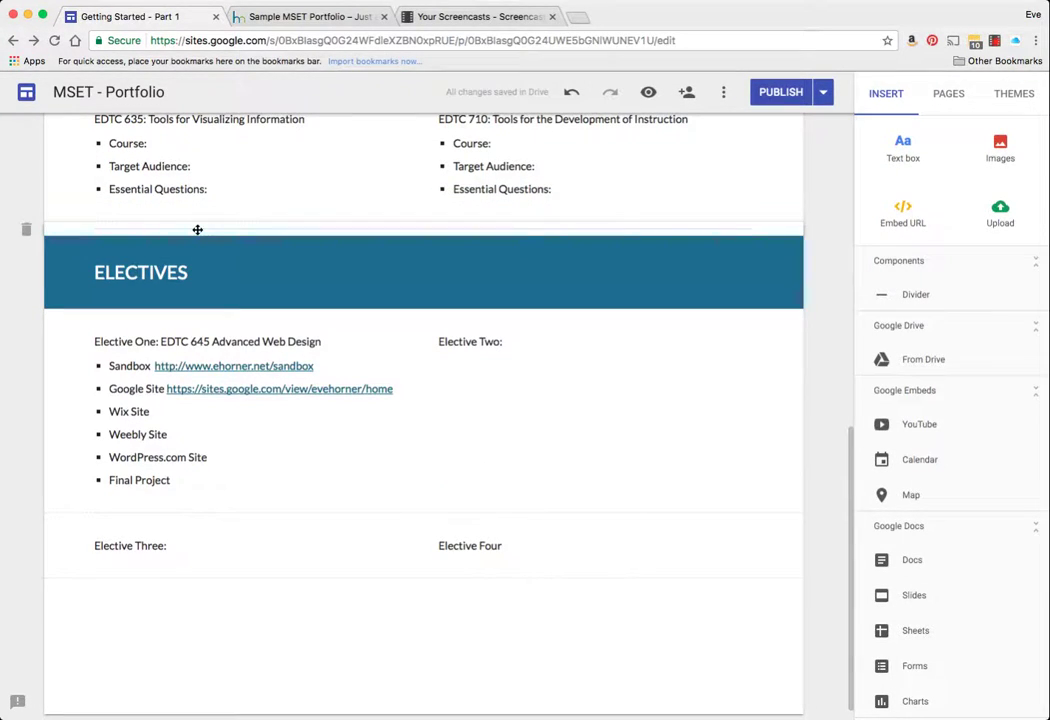
pyautogui.click(25, 229)
# Publish the site with the CORE COURSES and ELECTIVES banners and review the page
pyautogui.scroll(10, 216, 476)
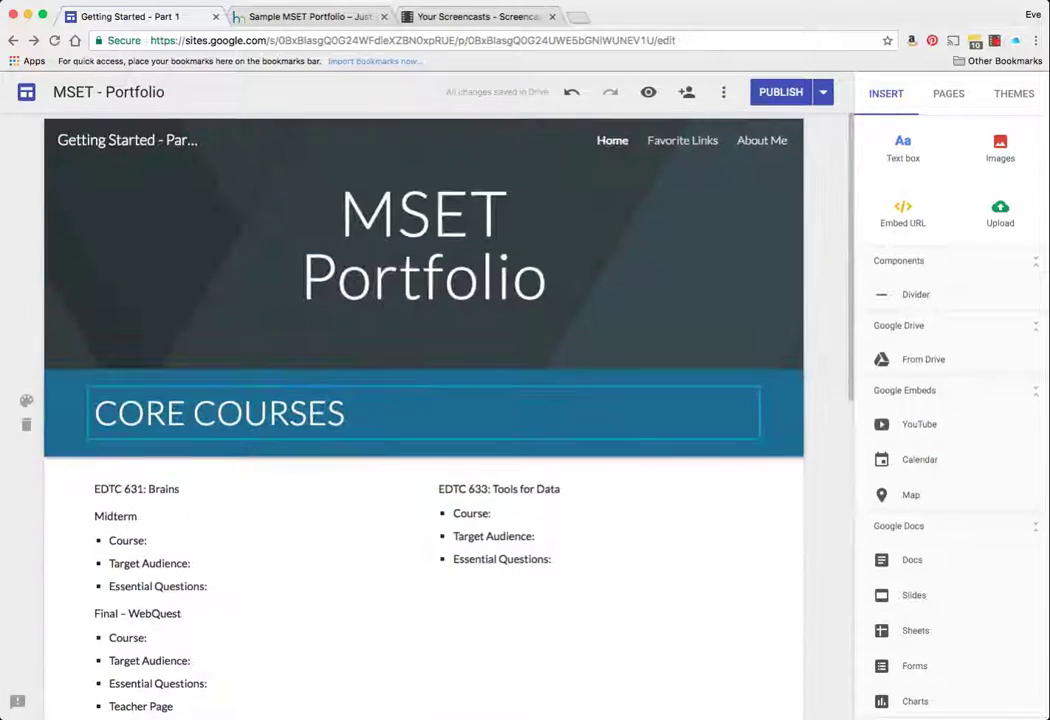
pyautogui.click(781, 92)
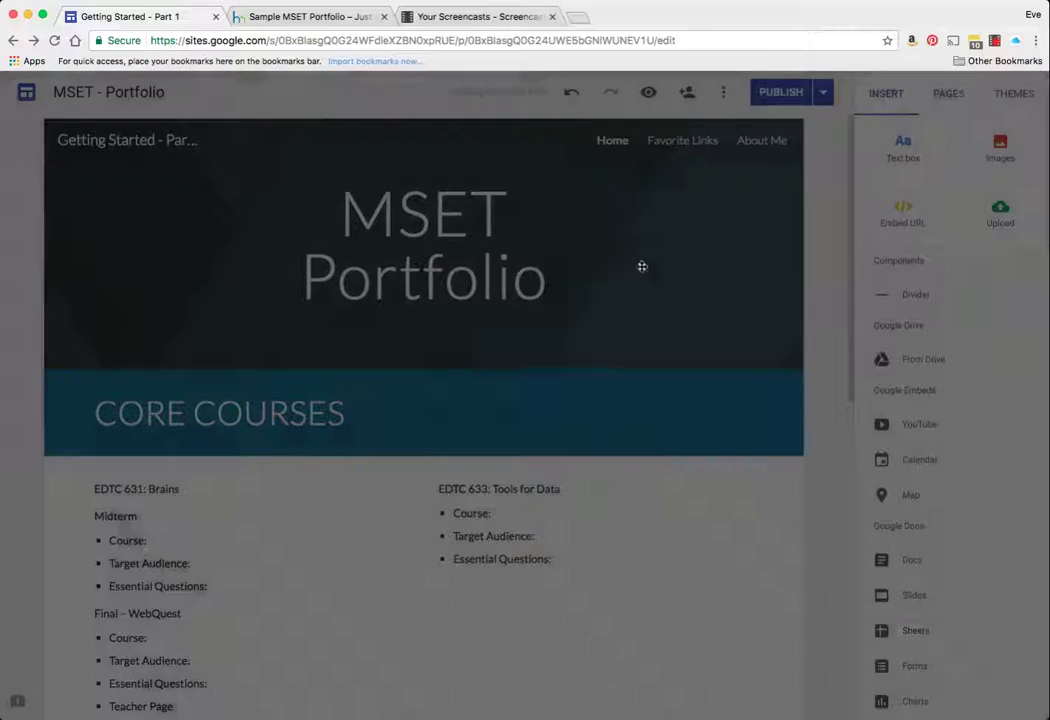
pyautogui.scroll(-3, 625, 275)
pyautogui.scroll(-1, 610, 280)
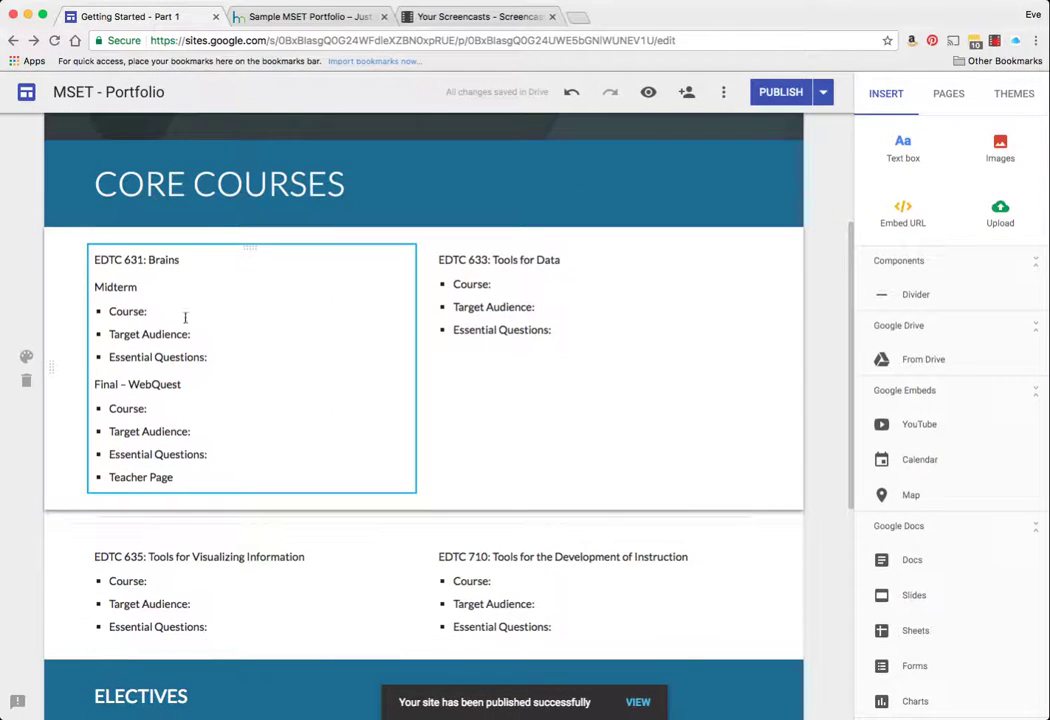
pyautogui.click(110, 313)
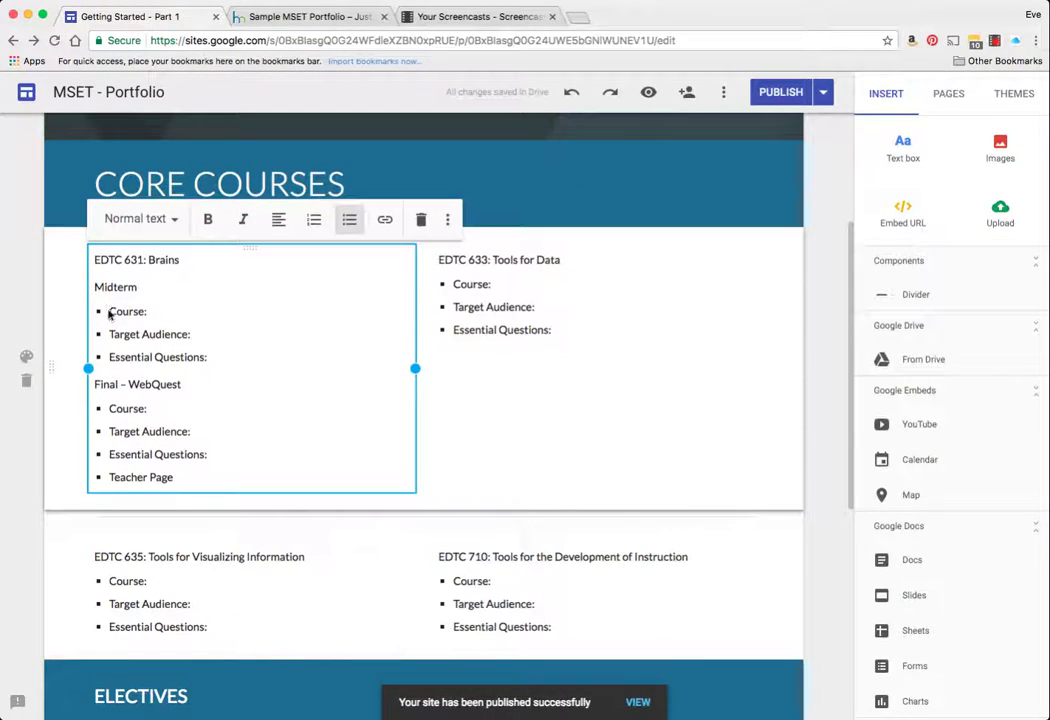
pyautogui.click(447, 219)
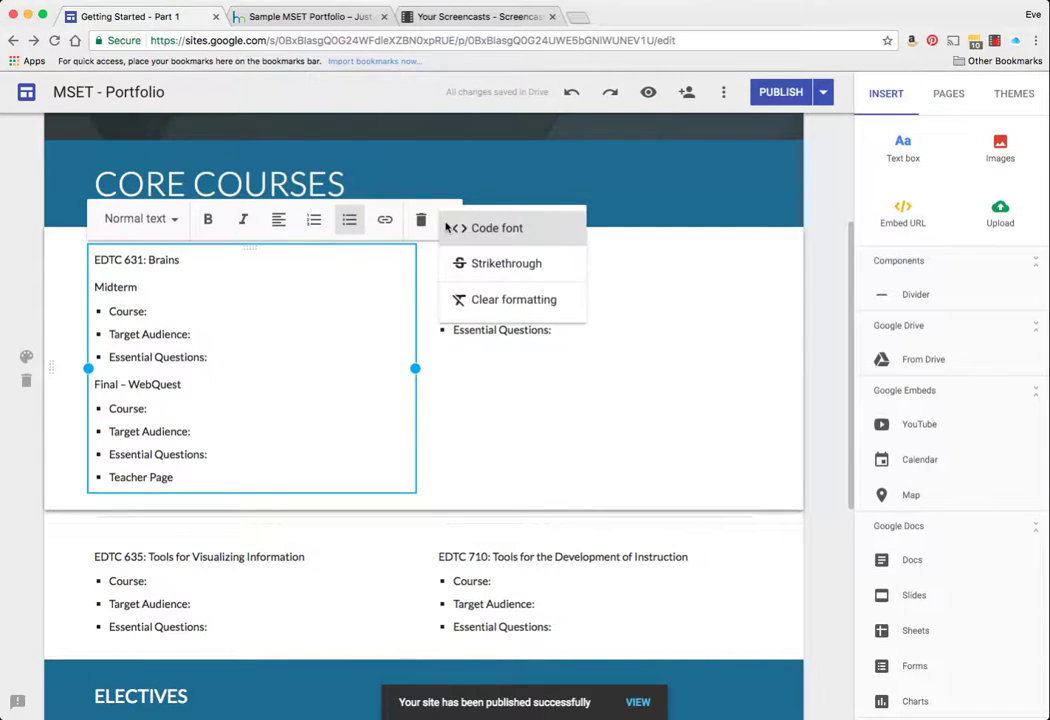
pyautogui.click(612, 390)
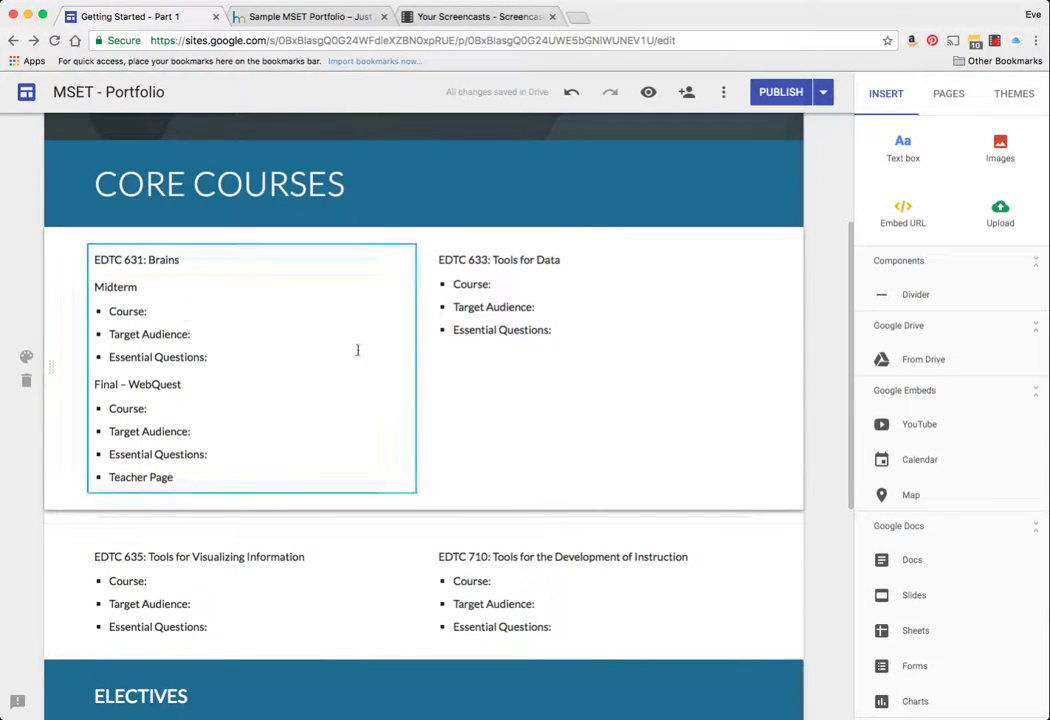
# Preview the site and examine how the CORE COURSES and ELECTIVES sections look across the whole home page
pyautogui.click(648, 92)
pyautogui.scroll(-3, 640, 203)
pyautogui.scroll(-4, 640, 203)
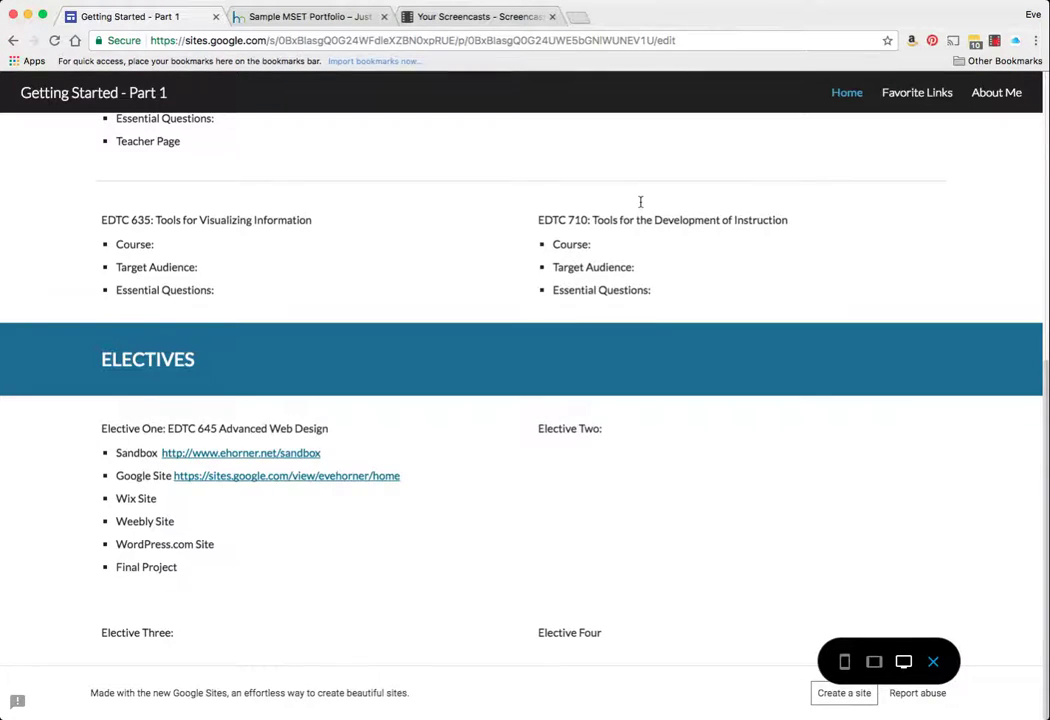
pyautogui.scroll(7, 640, 203)
pyautogui.scroll(-3, 639, 203)
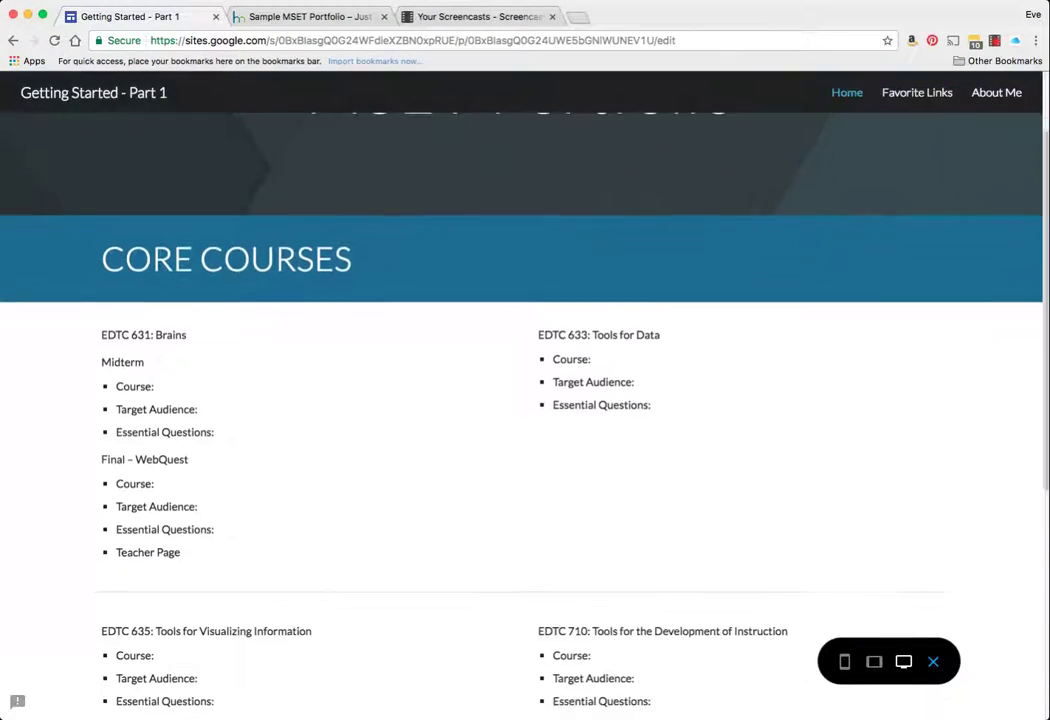
pyautogui.scroll(3, 639, 203)
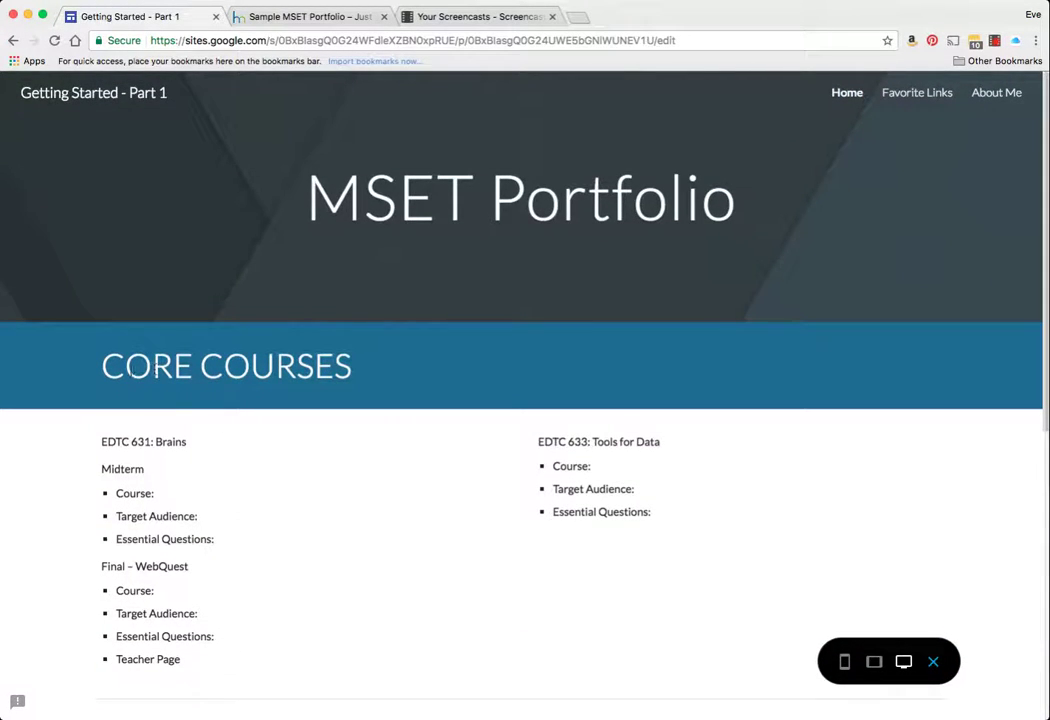
pyautogui.scroll(-5, 129, 371)
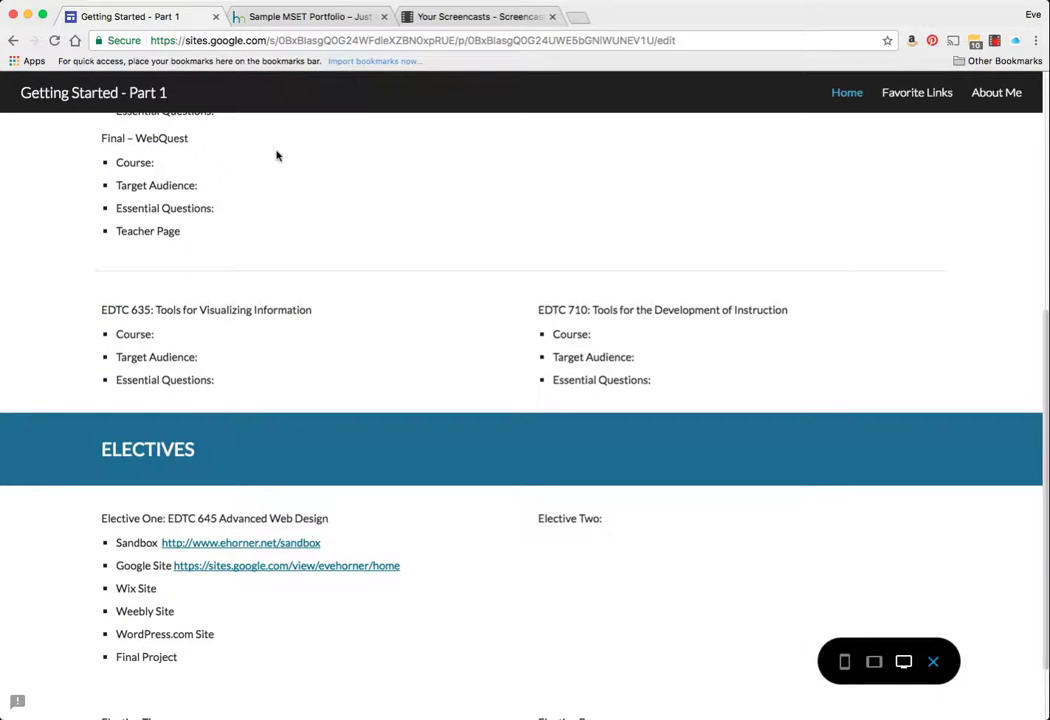
pyautogui.click(933, 663)
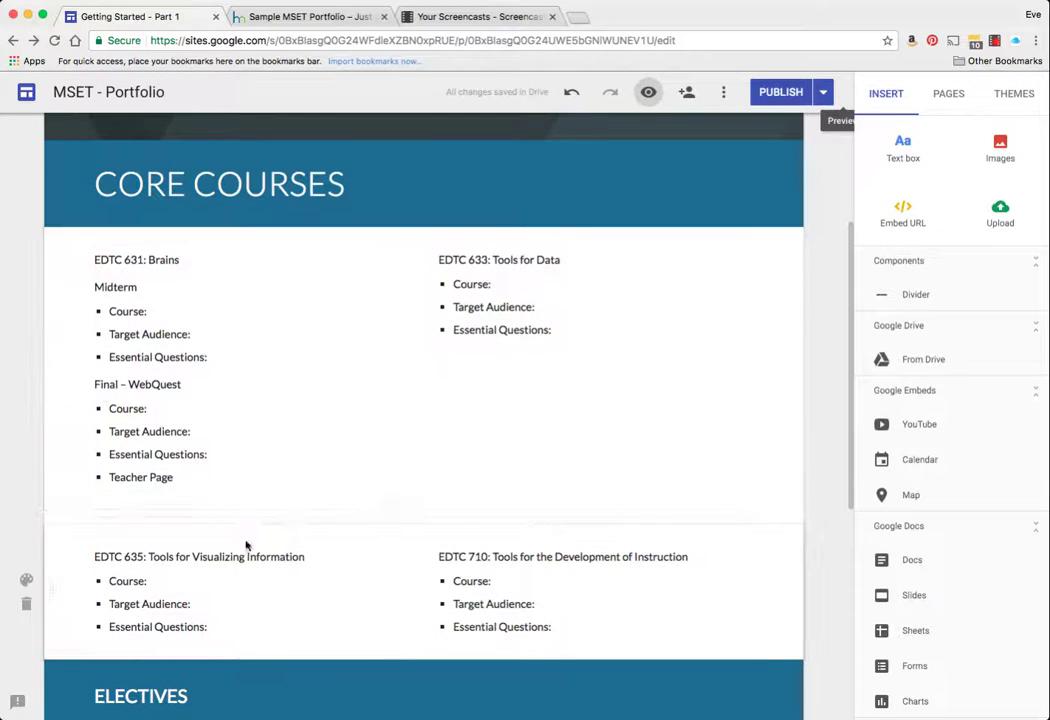
# Change the ELECTIVES heading's text style to Title, matching CORE COURSES, and publish the site
pyautogui.click(196, 172)
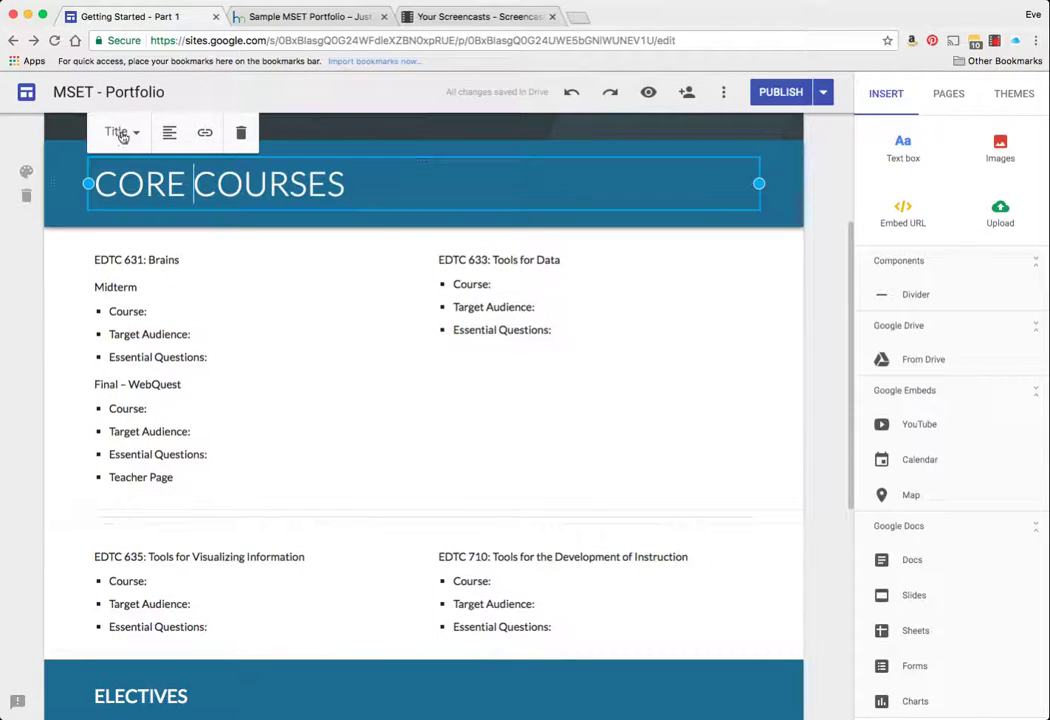
pyautogui.scroll(-2, 321, 421)
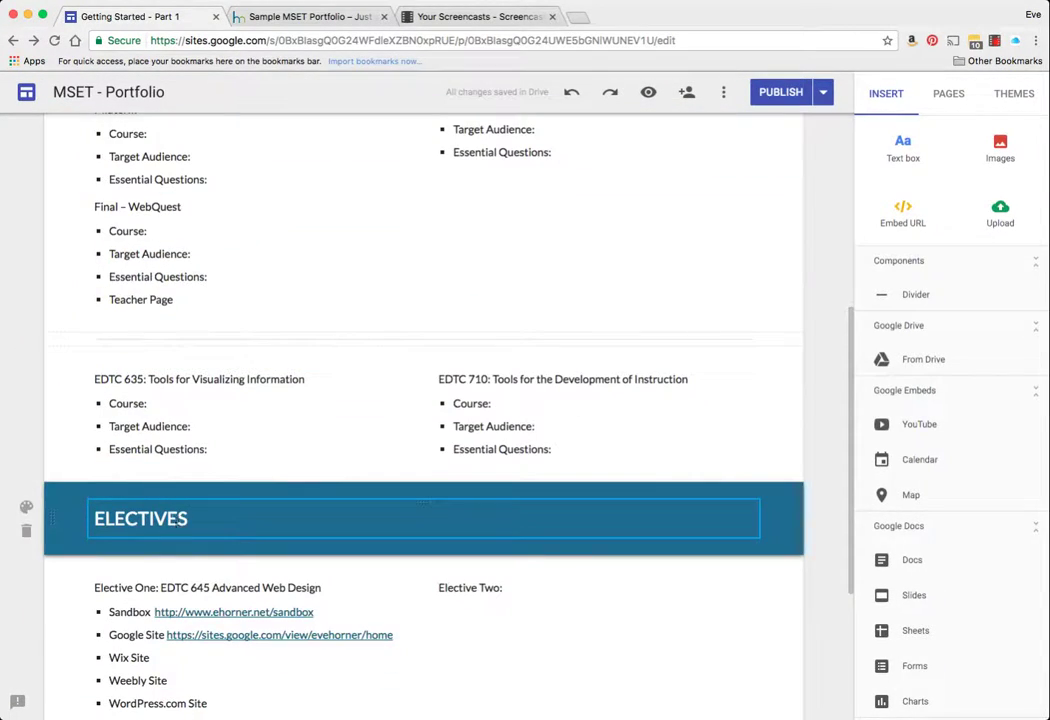
pyautogui.click(183, 518)
pyautogui.click(145, 476)
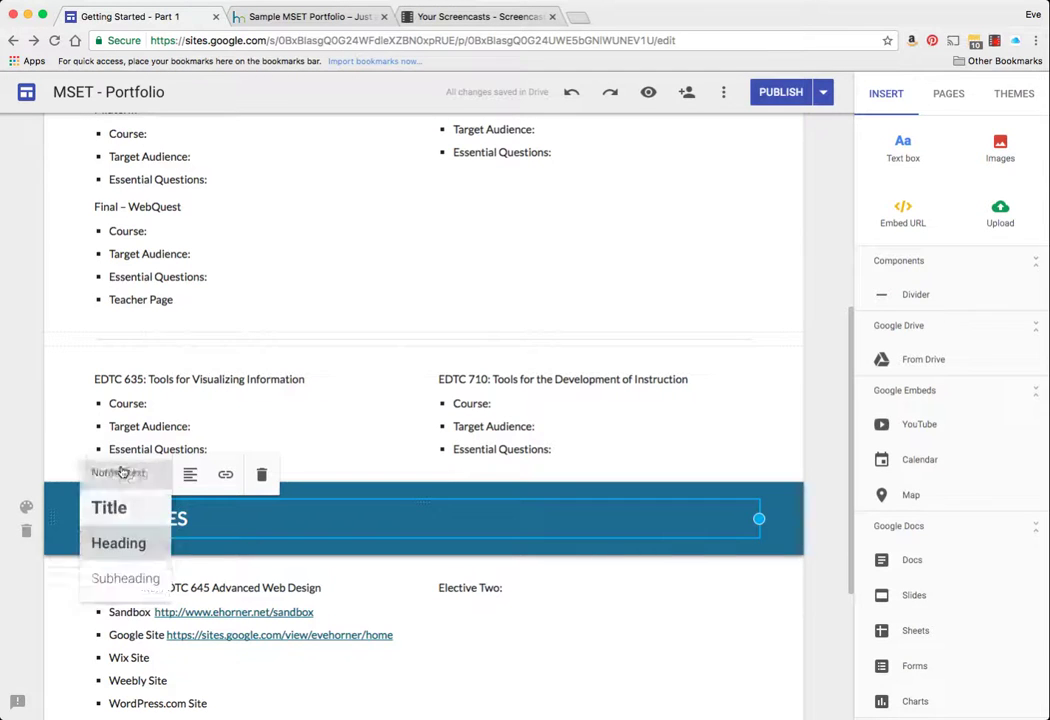
pyautogui.click(106, 520)
pyautogui.click(795, 94)
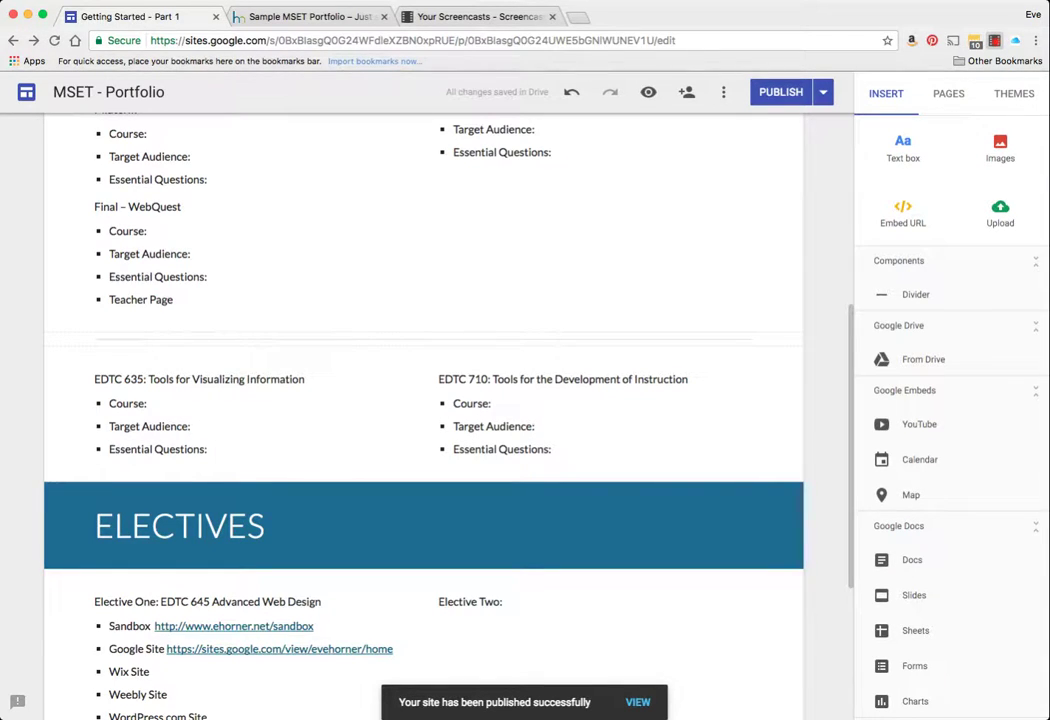
# Insert the first image-search result for "ramapo", the brick arch with autumn trees, into the page
pyautogui.scroll(8, 423, 400)
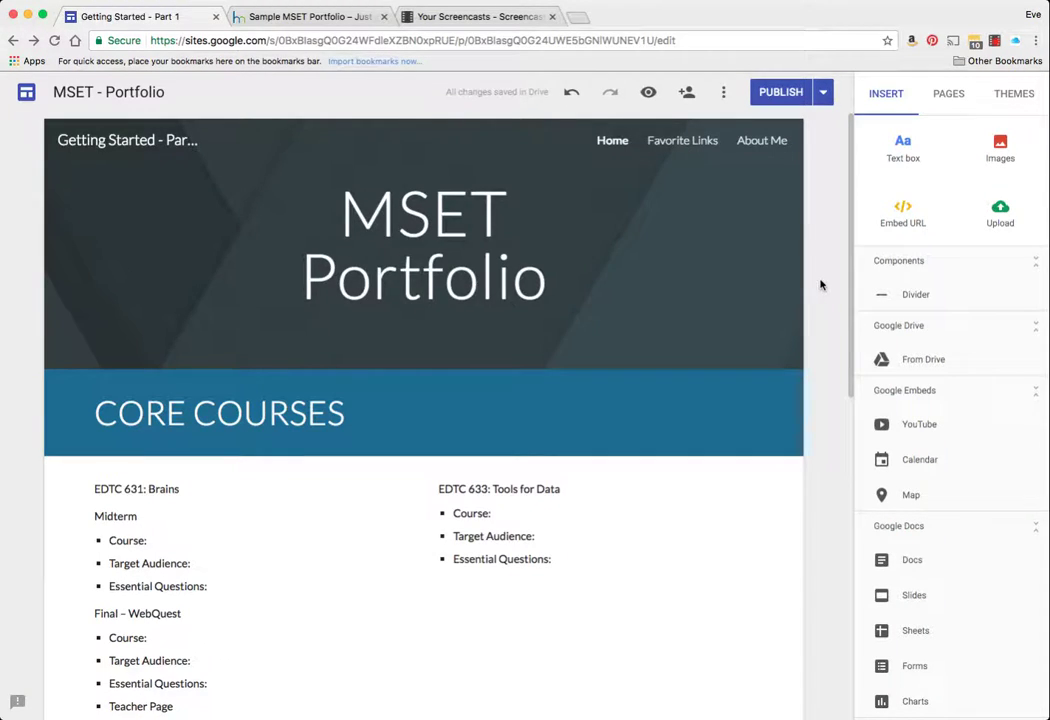
pyautogui.scroll(-5, 820, 285)
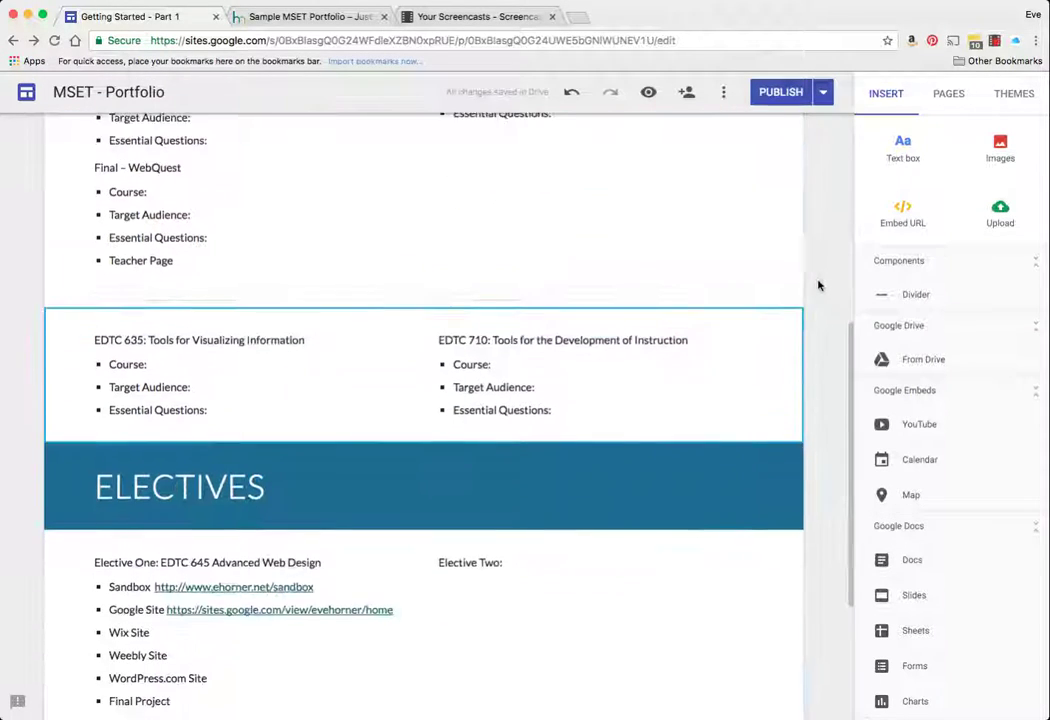
pyautogui.scroll(-3, 817, 286)
pyautogui.scroll(7, 817, 286)
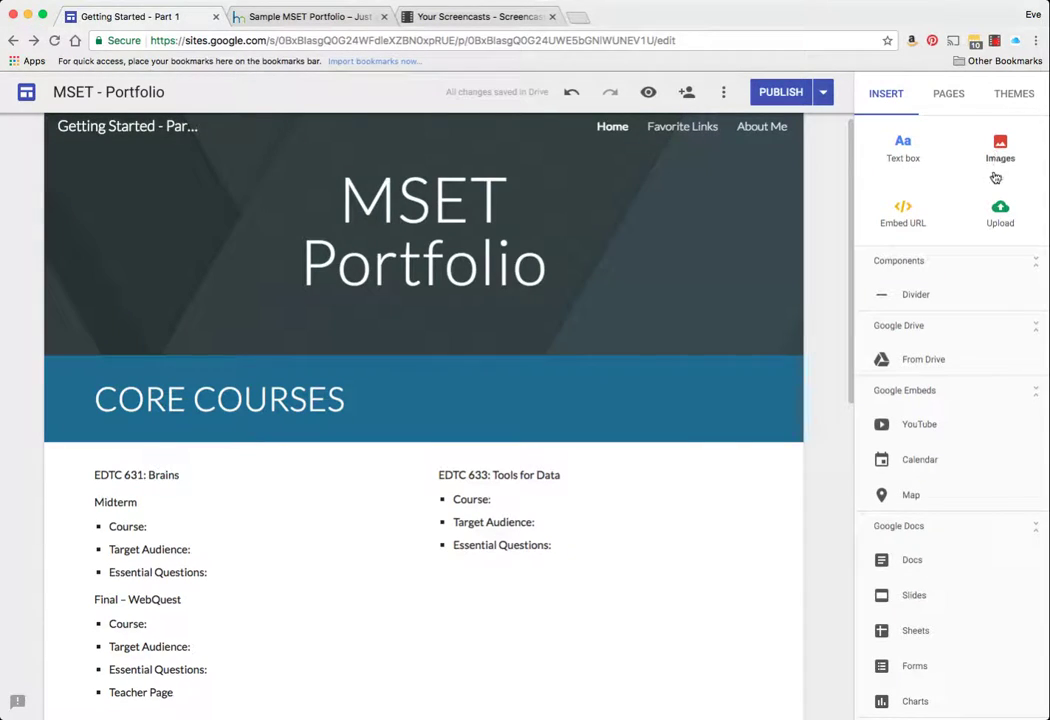
pyautogui.click(998, 160)
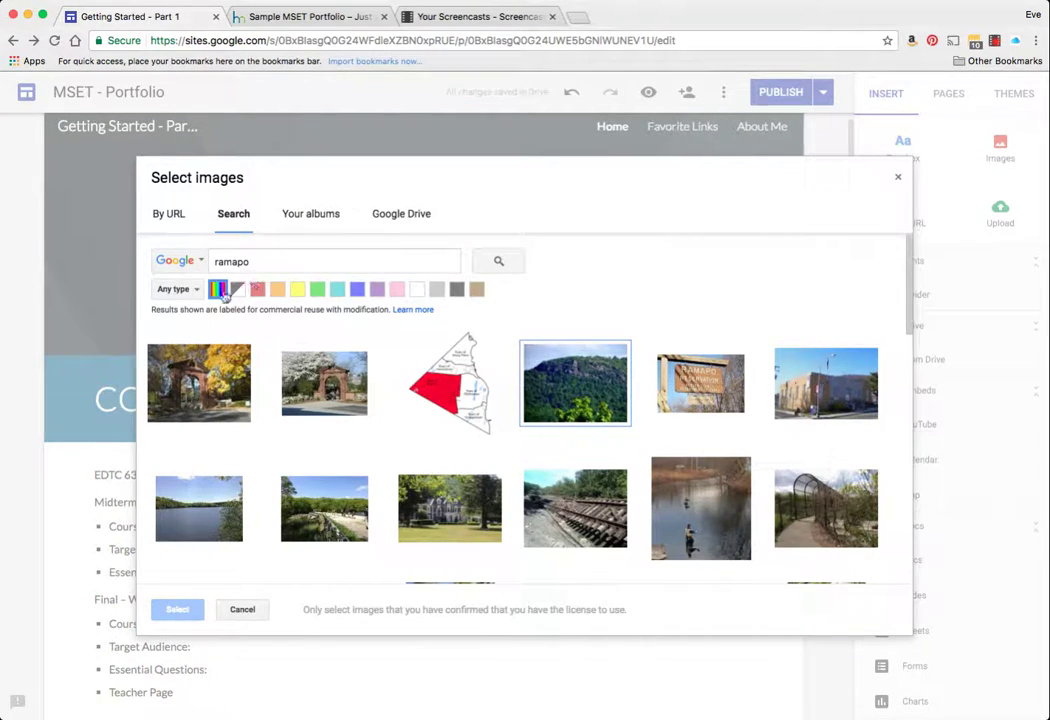
pyautogui.click(203, 385)
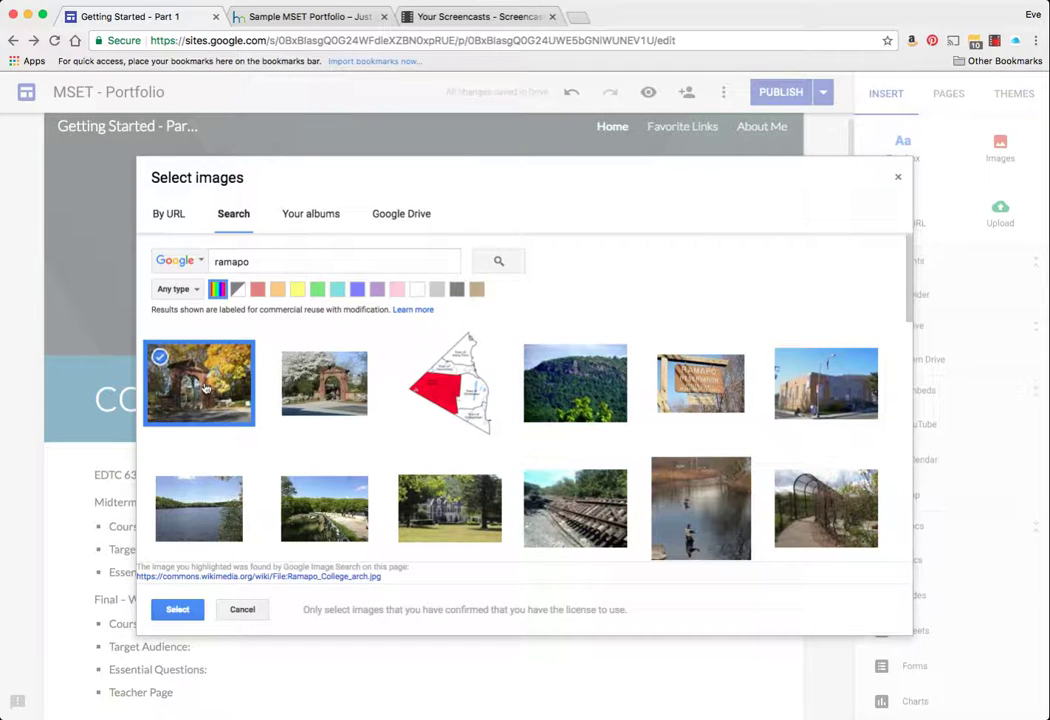
pyautogui.click(177, 610)
# Shrink the inserted arch image below the CORE COURSES banner to about four fifths of its width, keeping its proportions
pyautogui.scroll(-5, 340, 492)
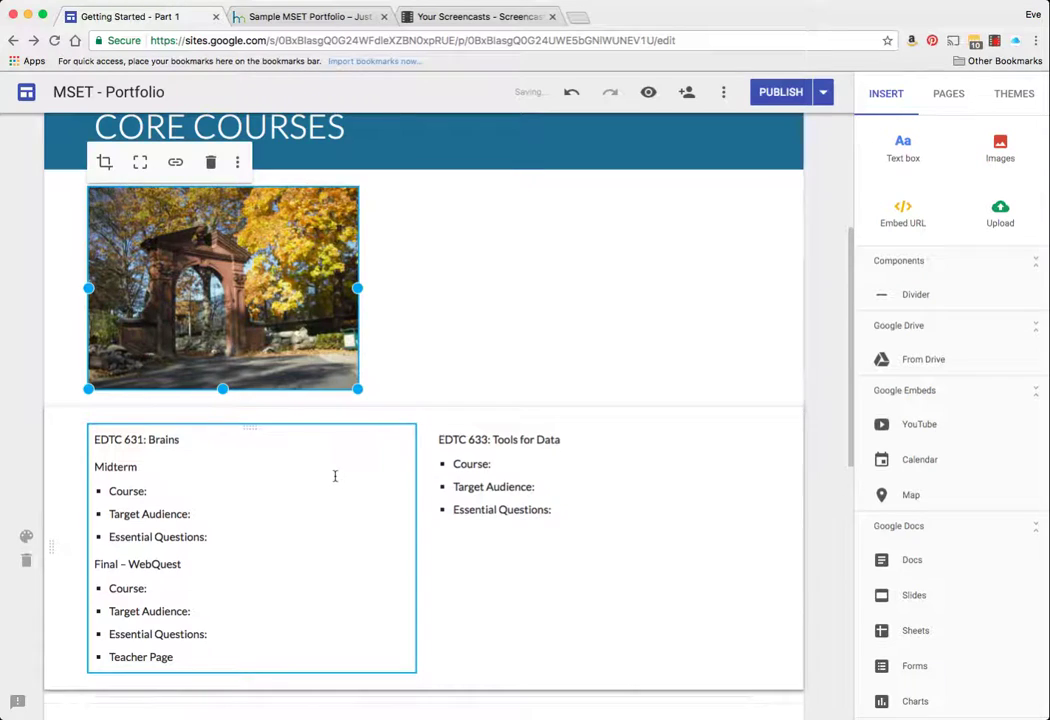
pyautogui.scroll(-2, 335, 476)
pyautogui.scroll(5, 335, 476)
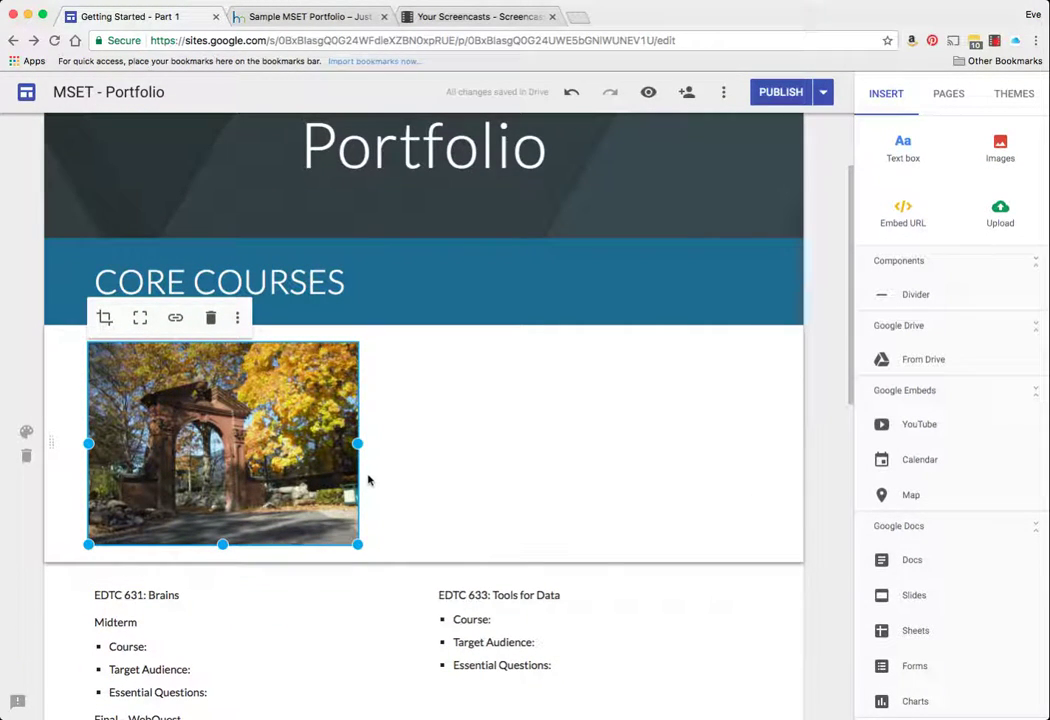
pyautogui.scroll(-10, 370, 467)
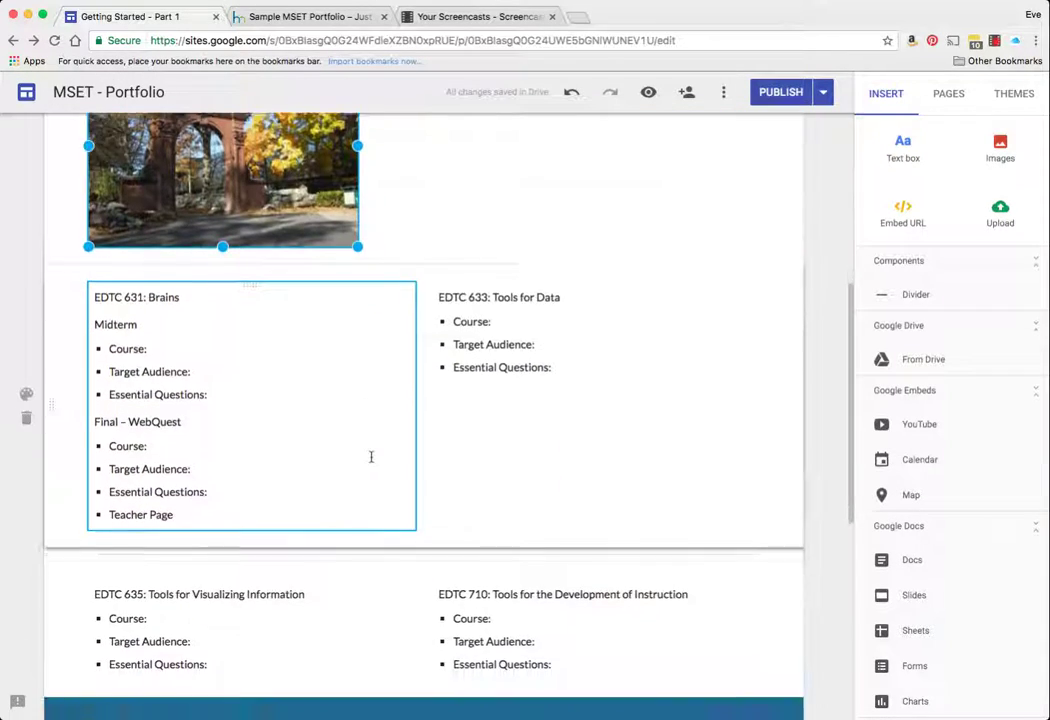
pyautogui.scroll(-3, 321, 537)
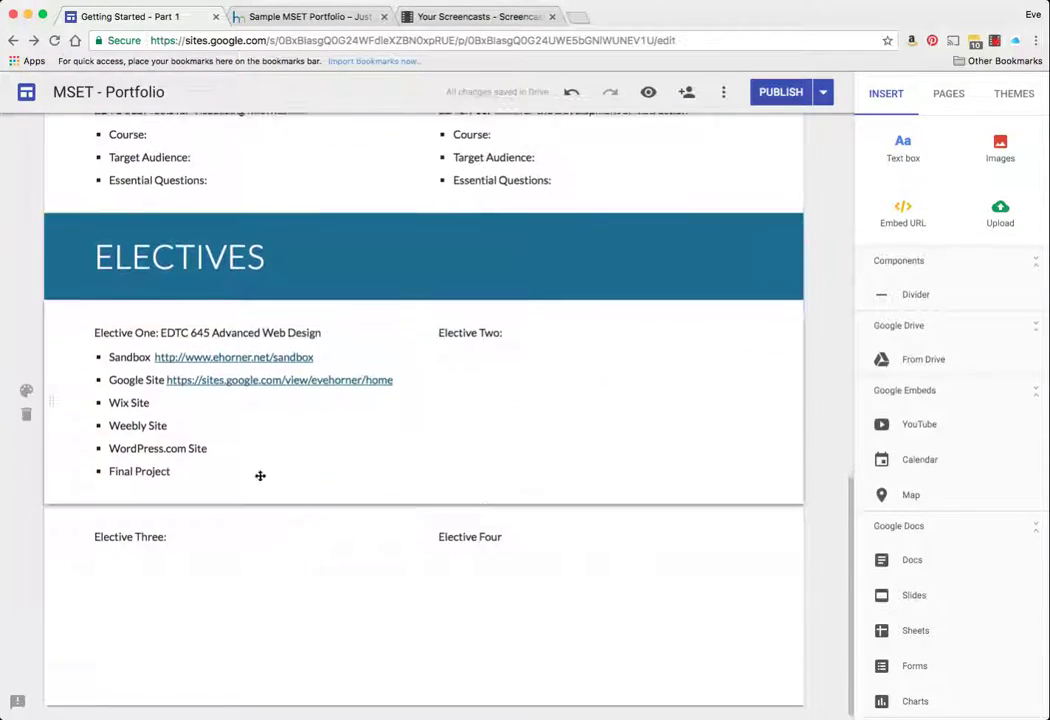
pyautogui.scroll(10, 438, 545)
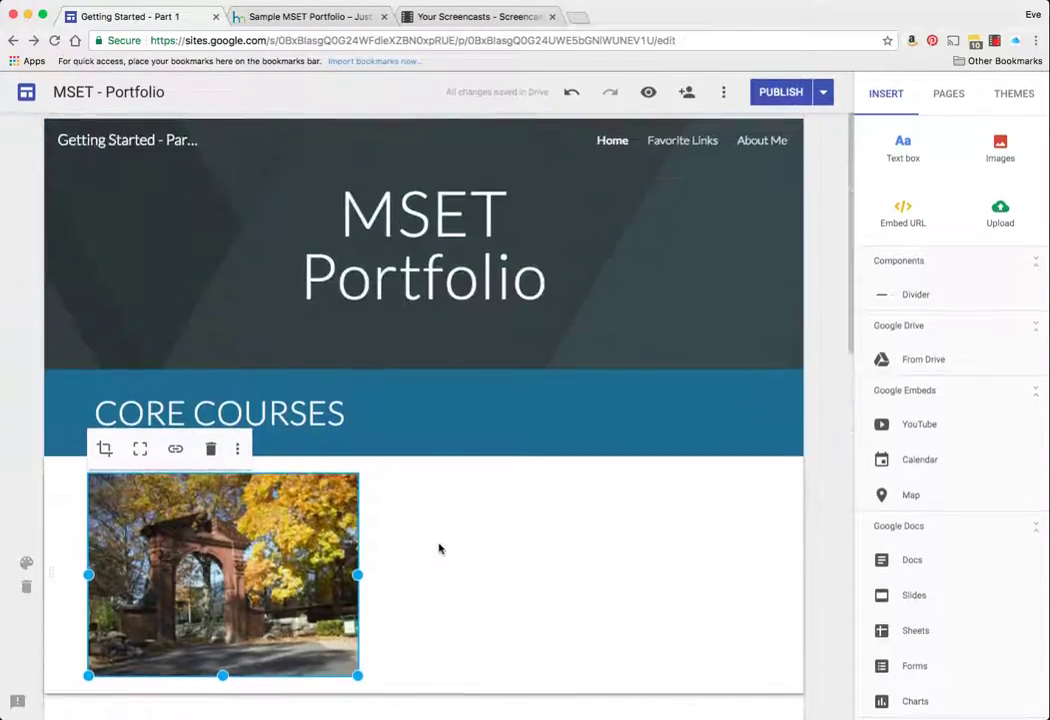
pyautogui.scroll(-3, 438, 545)
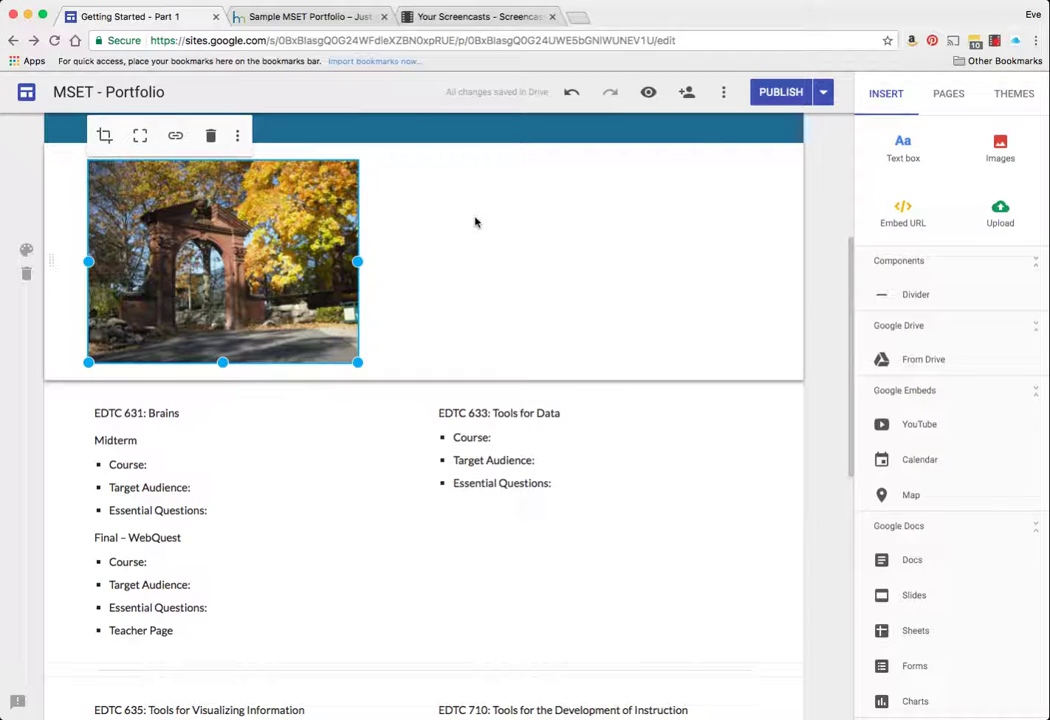
pyautogui.moveTo(357, 261); pyautogui.dragTo(300, 261)
pyautogui.moveTo(300, 363); pyautogui.dragTo(300, 323)
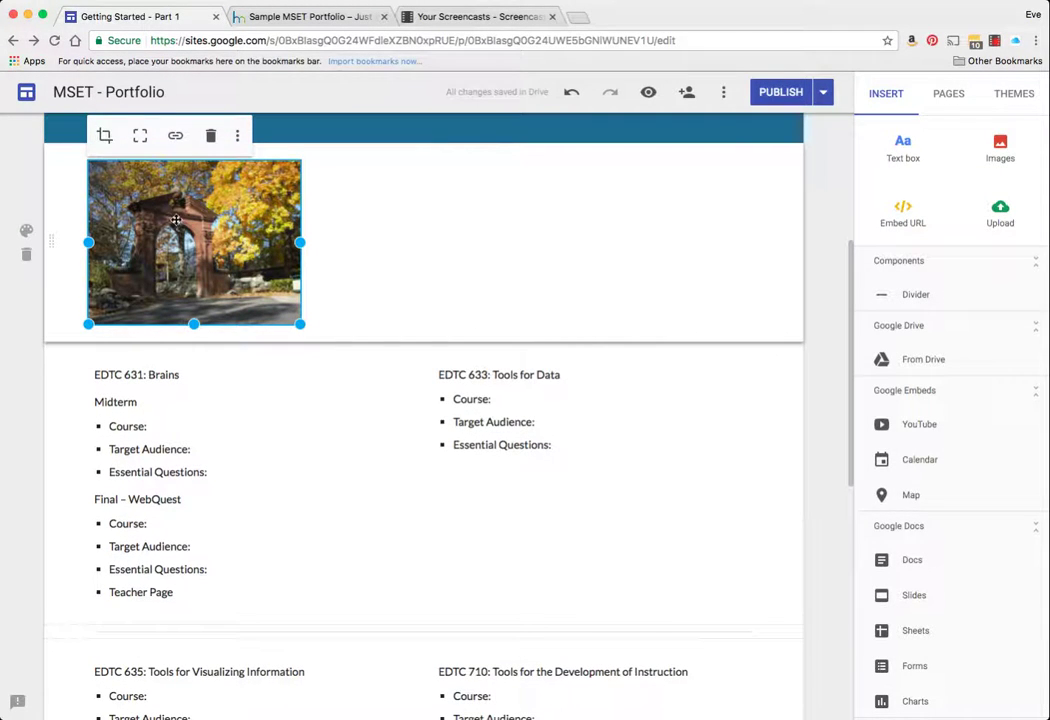
# Try placing the arch image in the header beside the MSET Portfolio title, and undo the move
pyautogui.scroll(-1, 147, 216)
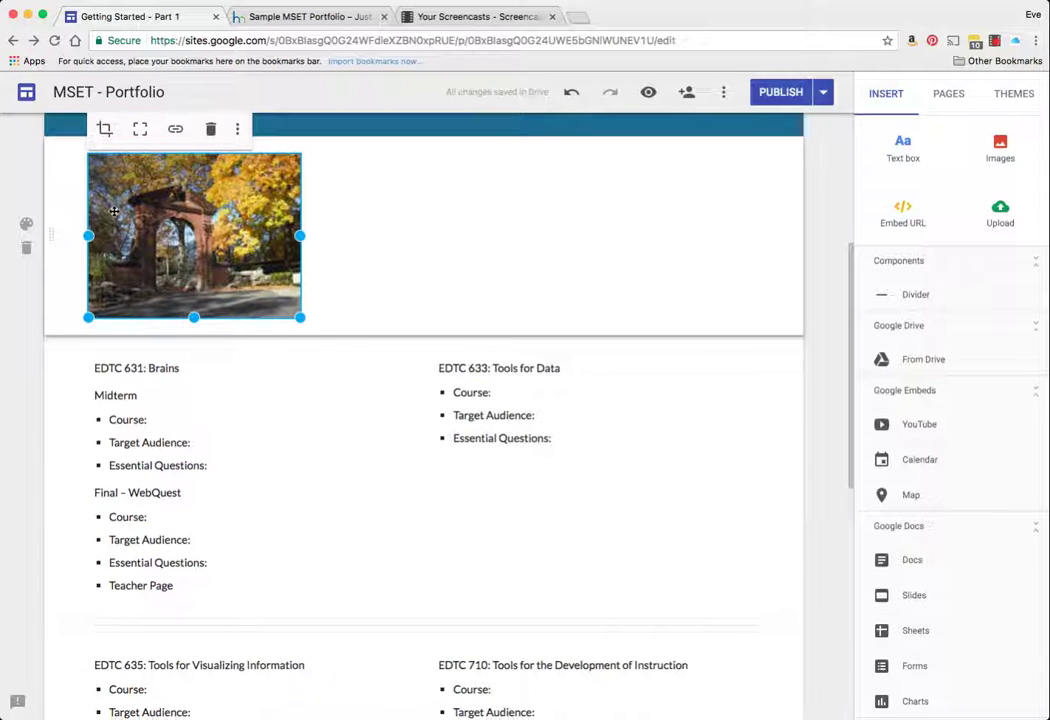
pyautogui.moveTo(115, 181); pyautogui.dragTo(190, 200)
pyautogui.moveTo(231, 334)
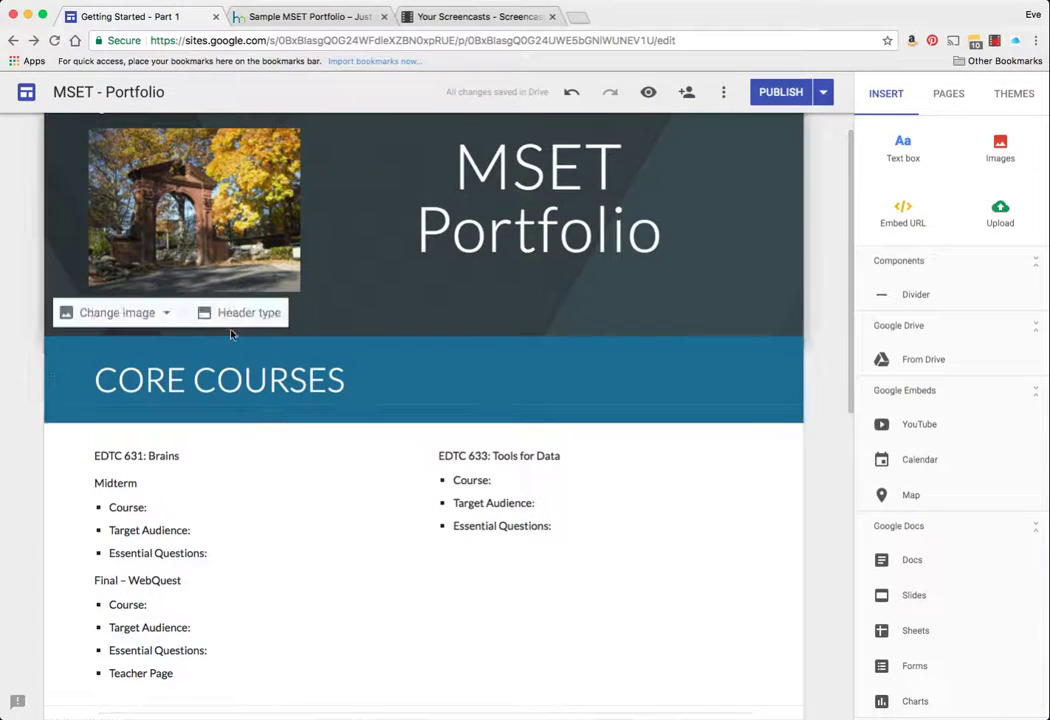
pyautogui.press('super+z')
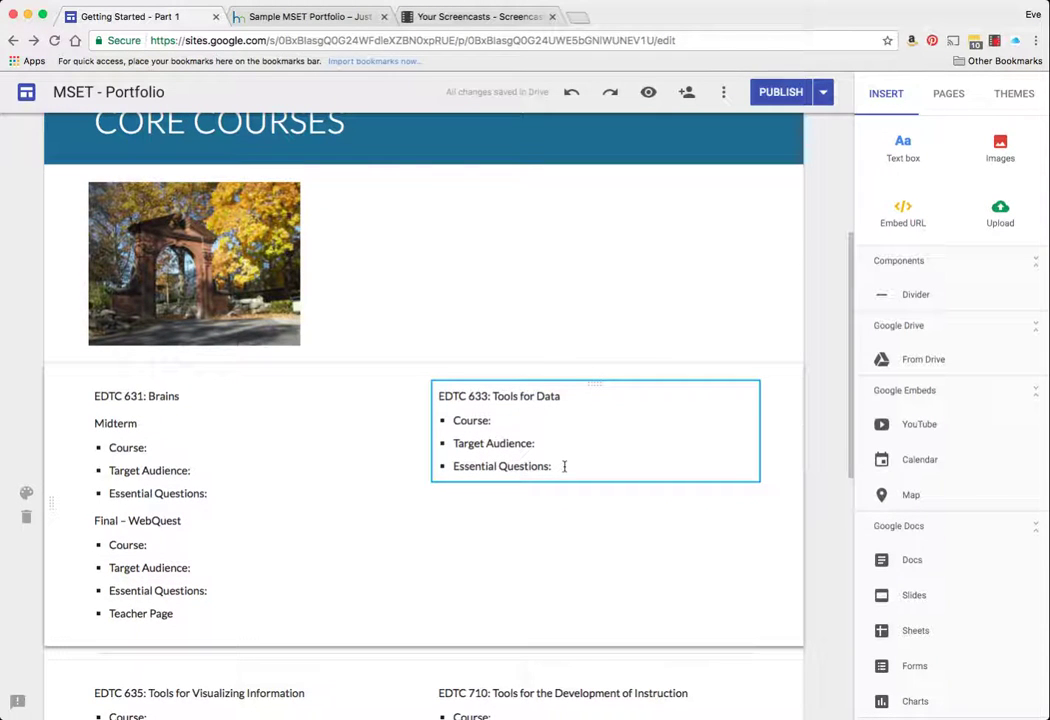
# Move the arch image into the right-hand course column, grouping it above the EDTC 633: Tools for Data text
pyautogui.scroll(-1, 141, 218)
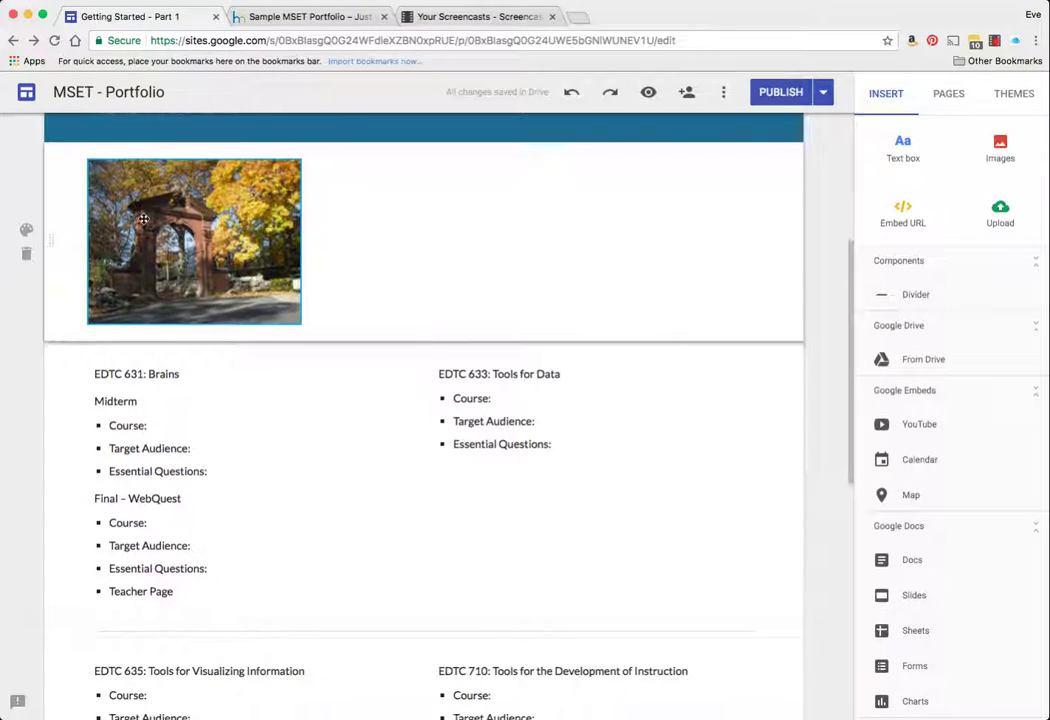
pyautogui.moveTo(205, 260); pyautogui.dragTo(603, 378)
pyautogui.scroll(3, 587, 382)
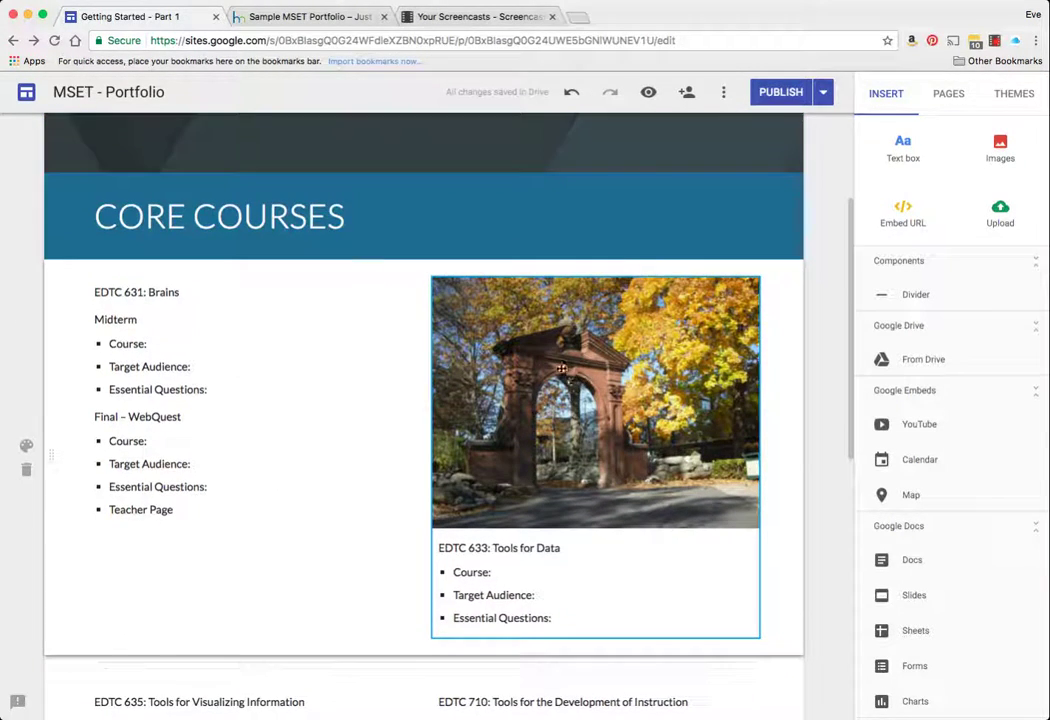
# Select the image and text group in the EDTC 633 column, and select its text and image individually
pyautogui.click(560, 368)
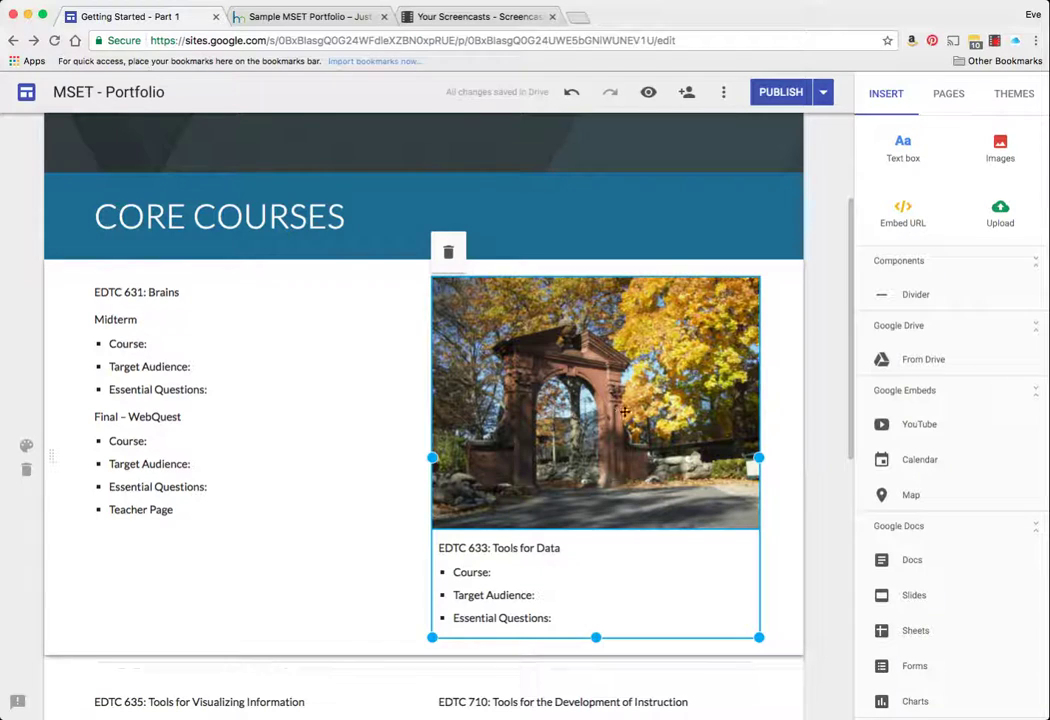
pyautogui.scroll(-1, 568, 390)
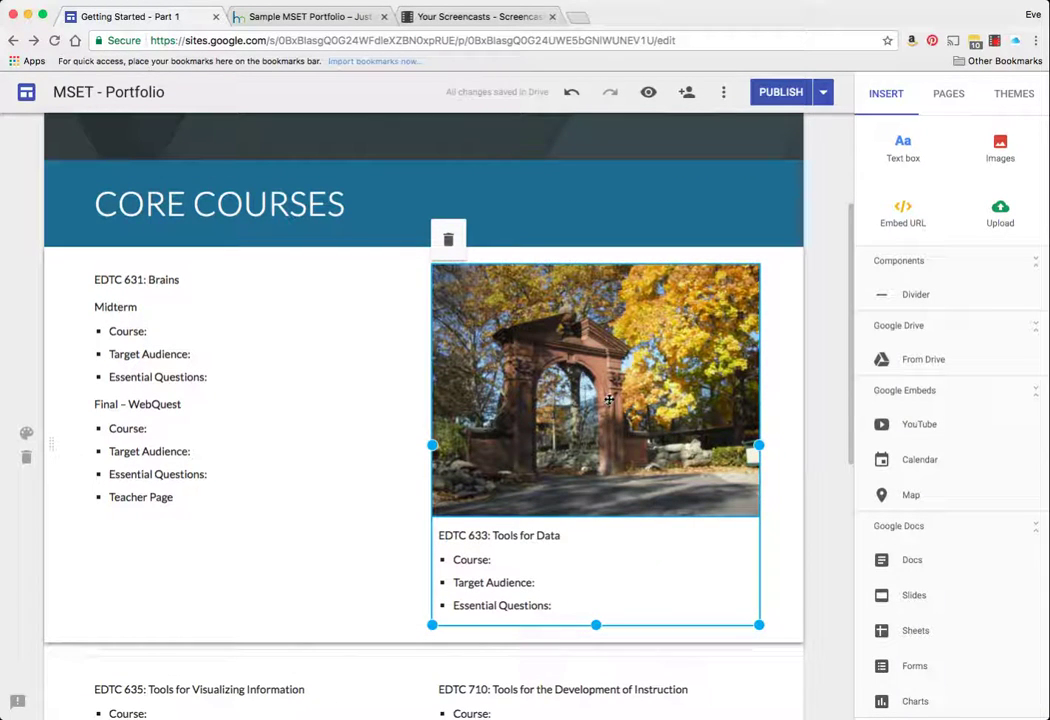
pyautogui.click(609, 399)
pyautogui.click(579, 558)
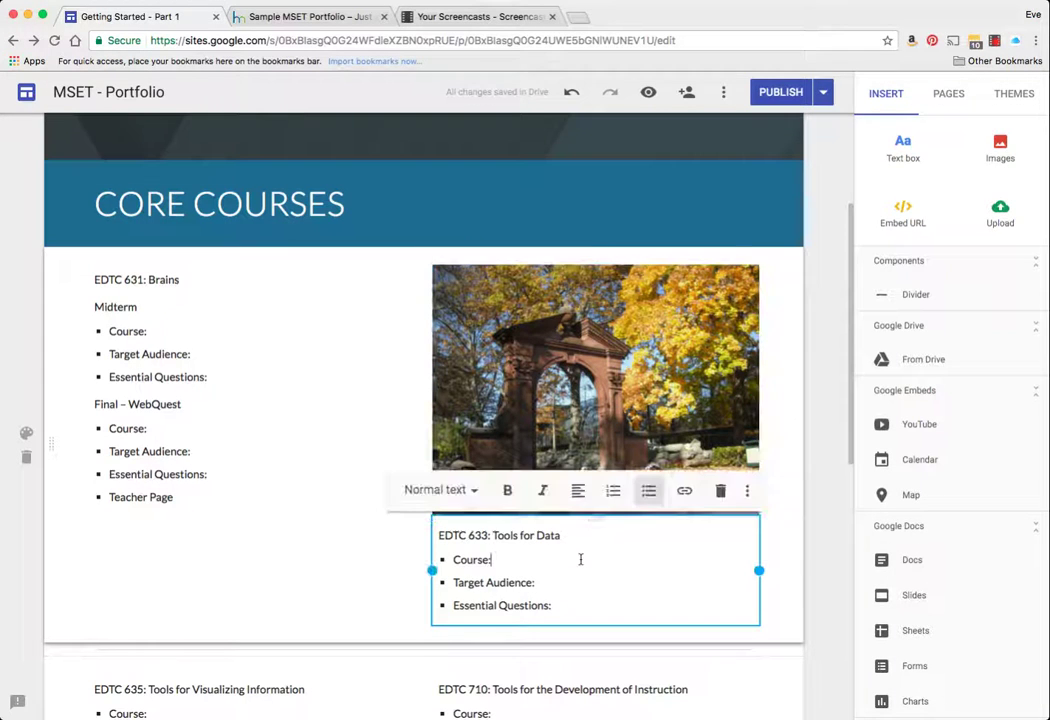
pyautogui.click(614, 420)
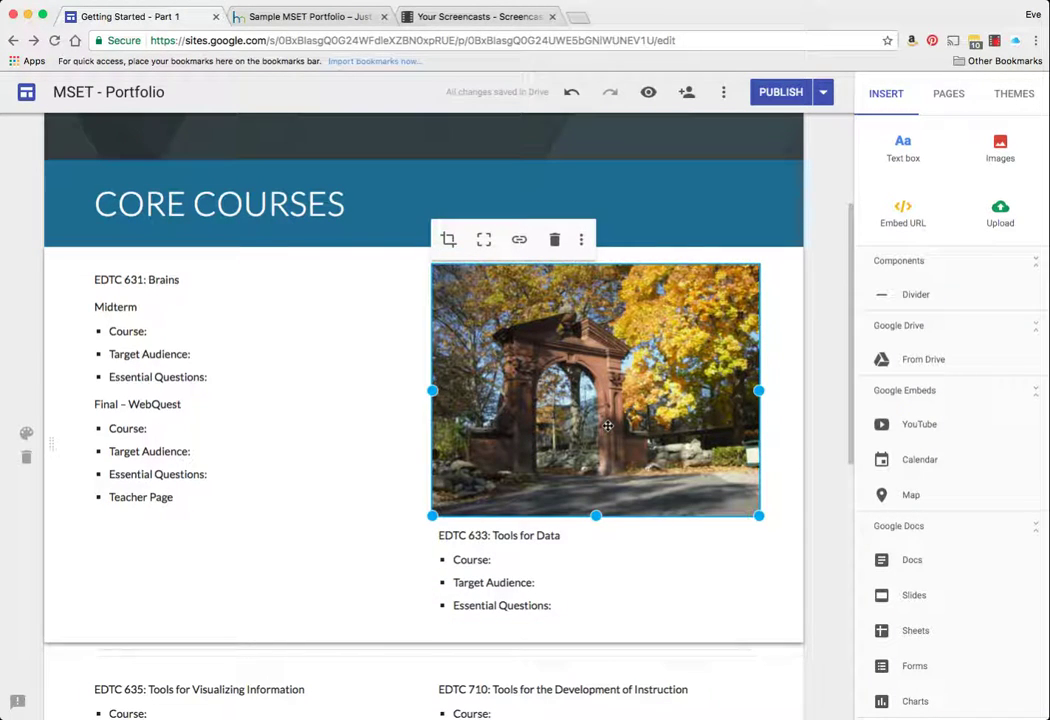
# Delete the whole group containing the arch image and the EDTC 633: Tools for Data text
pyautogui.click(307, 369)
pyautogui.click(569, 338)
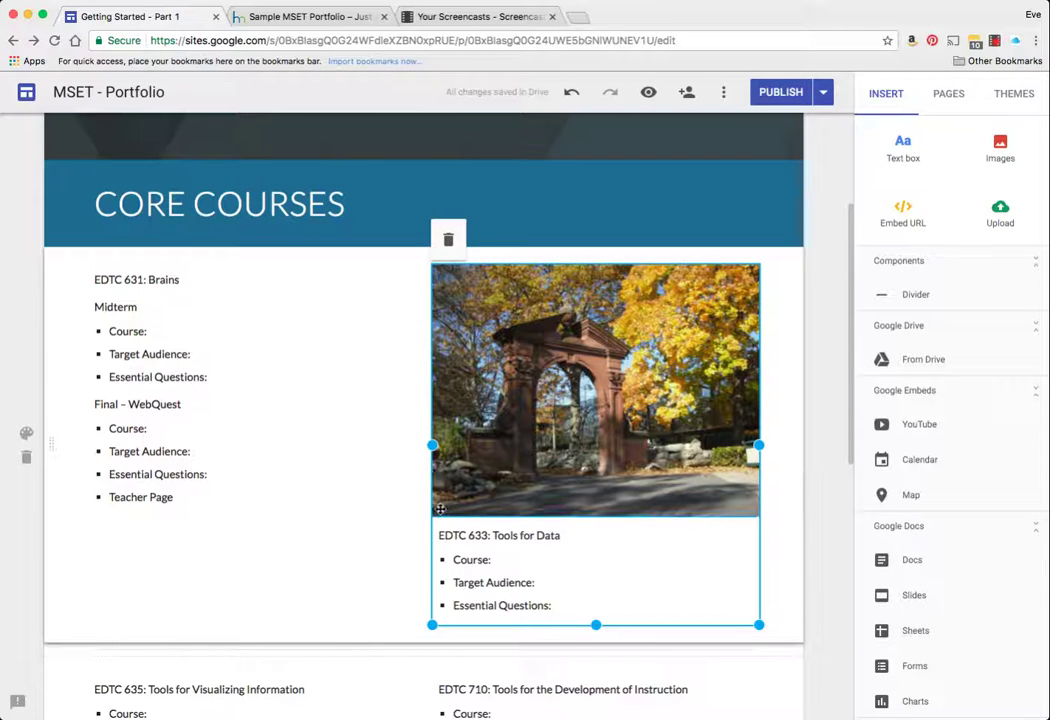
pyautogui.click(448, 239)
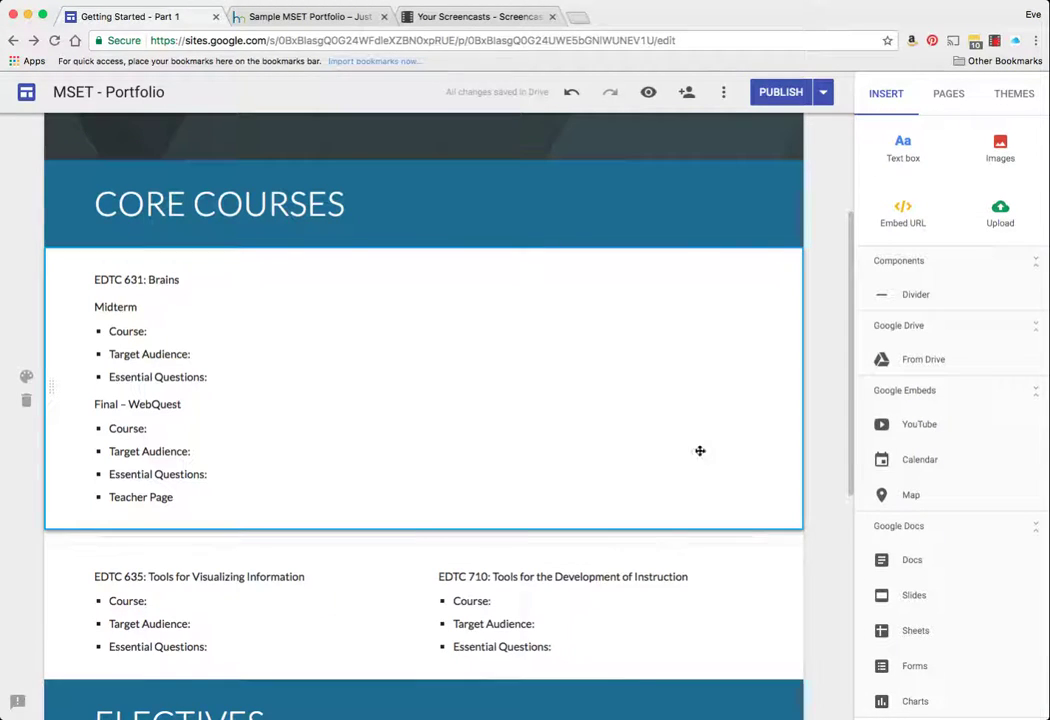
# Undo the deletion of the EDTC 633 group, and select the restored group, its text and its image in turn
pyautogui.hotkey('ctrl', 'z')
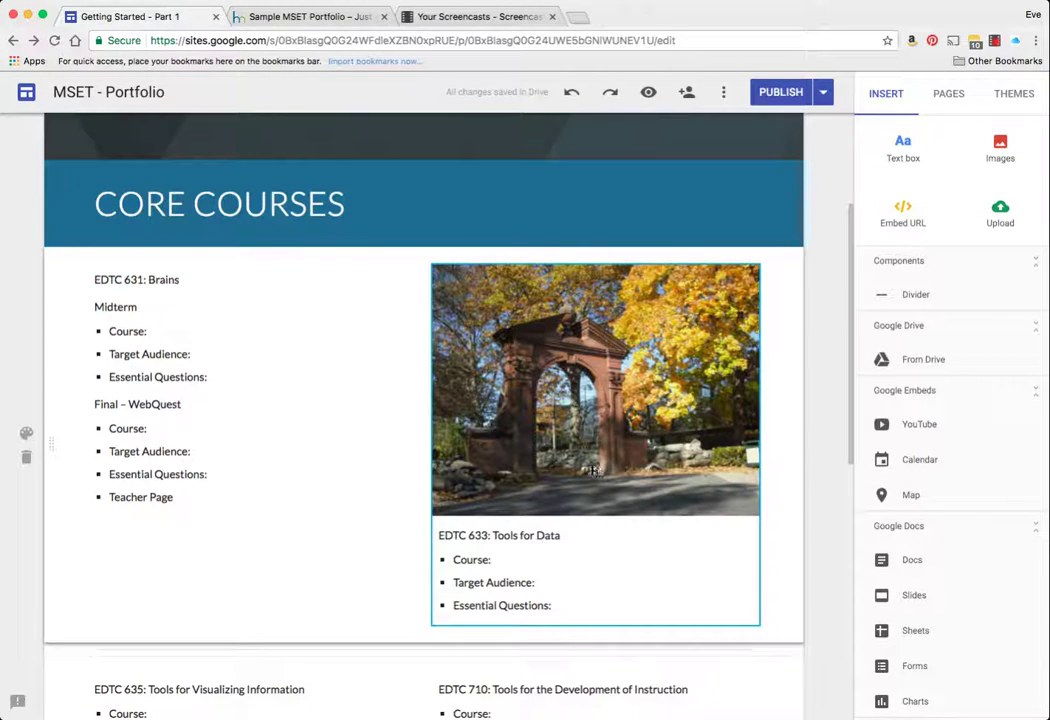
pyautogui.click(544, 393)
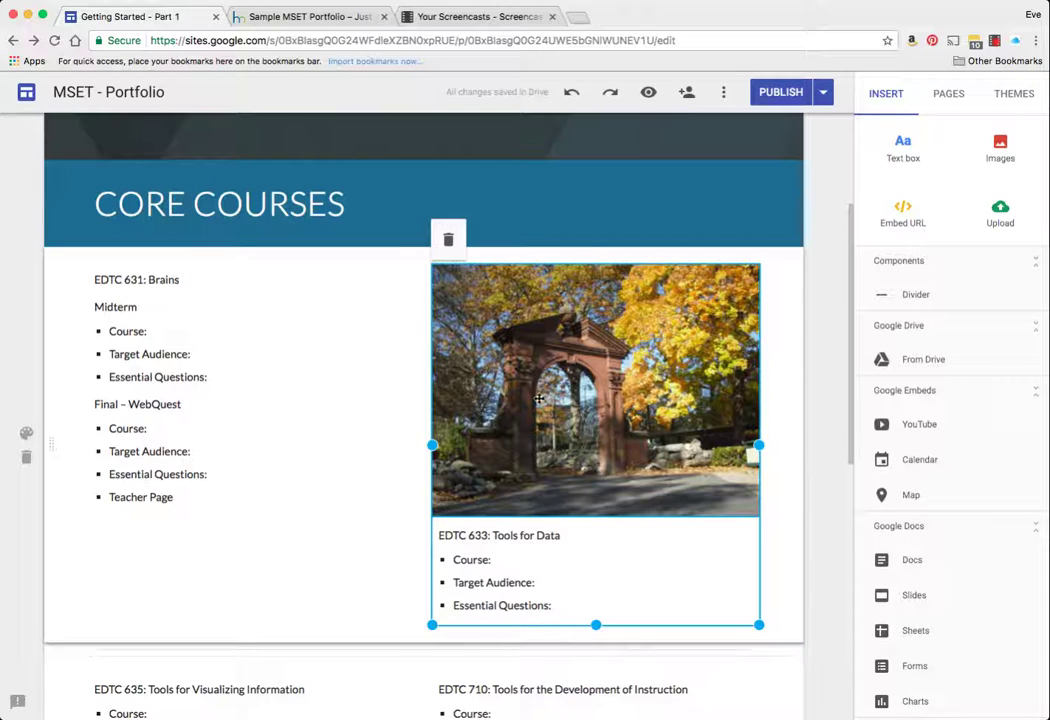
pyautogui.click(488, 576)
pyautogui.click(533, 411)
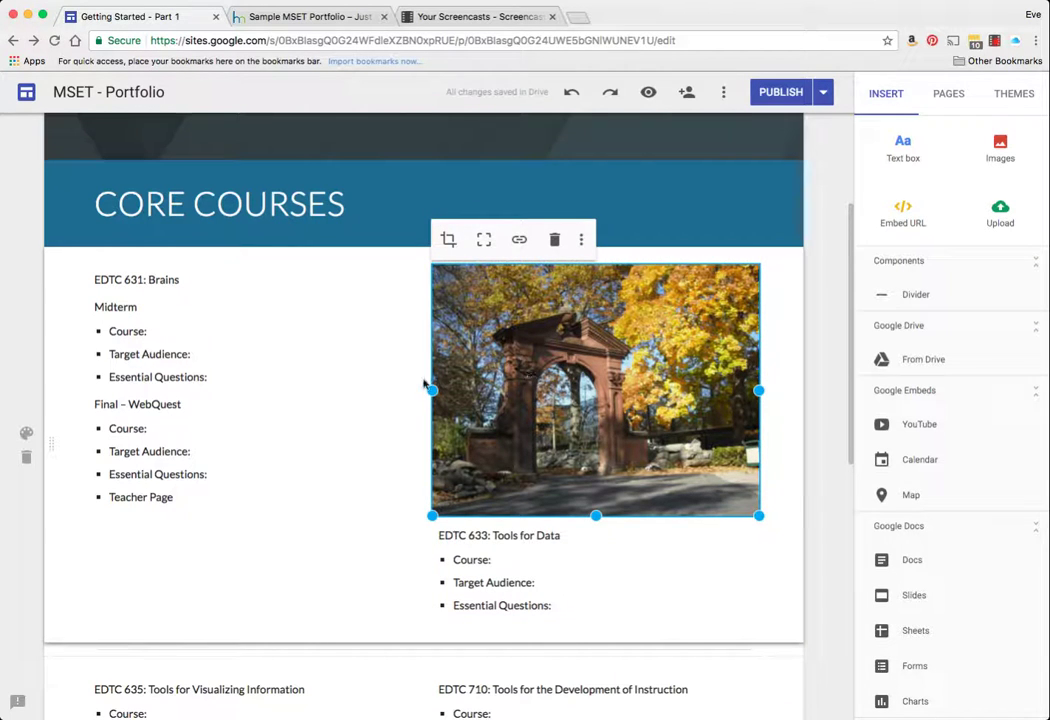
# Delete only the arch image from the EDTC 633 group, keeping the course text
pyautogui.click(112, 352)
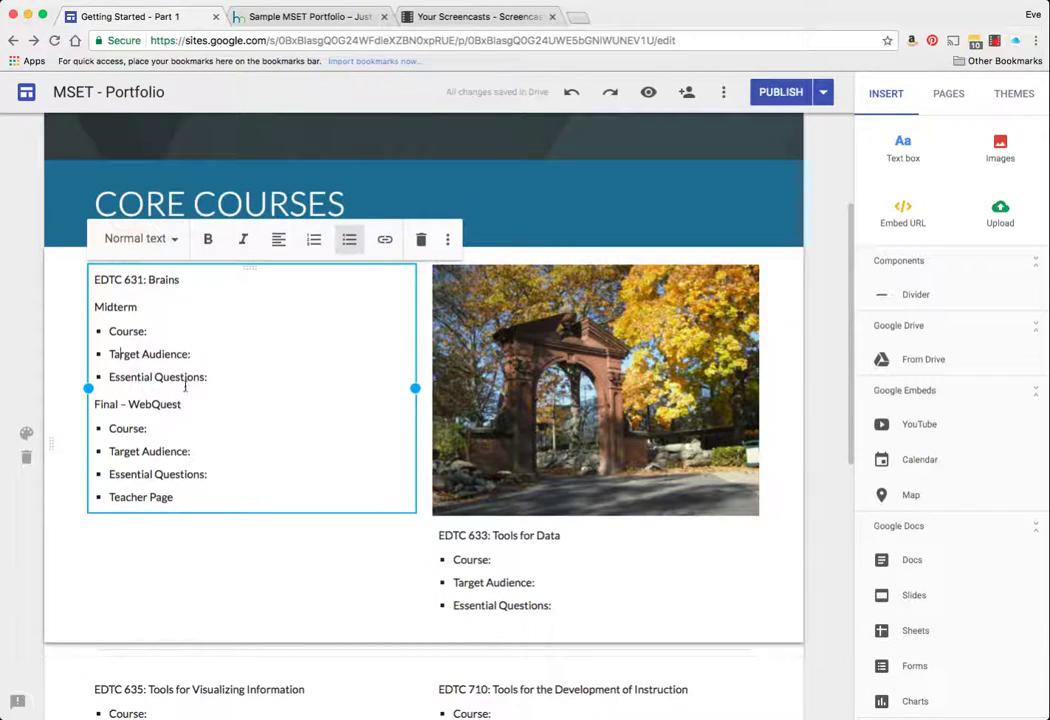
pyautogui.click(527, 321)
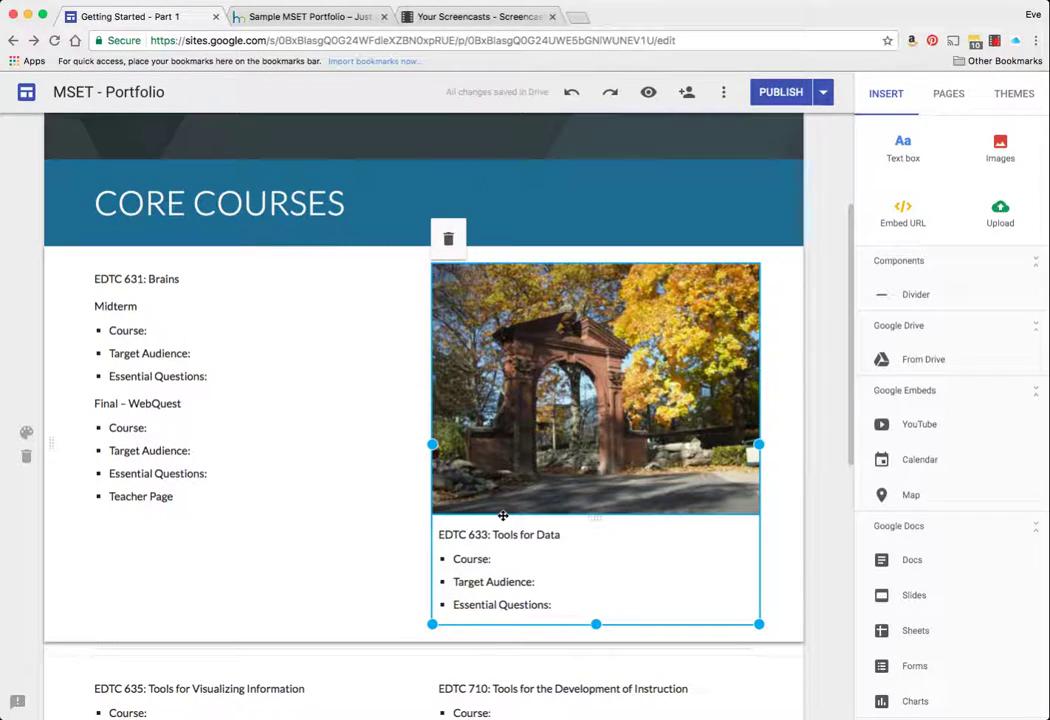
pyautogui.click(501, 391)
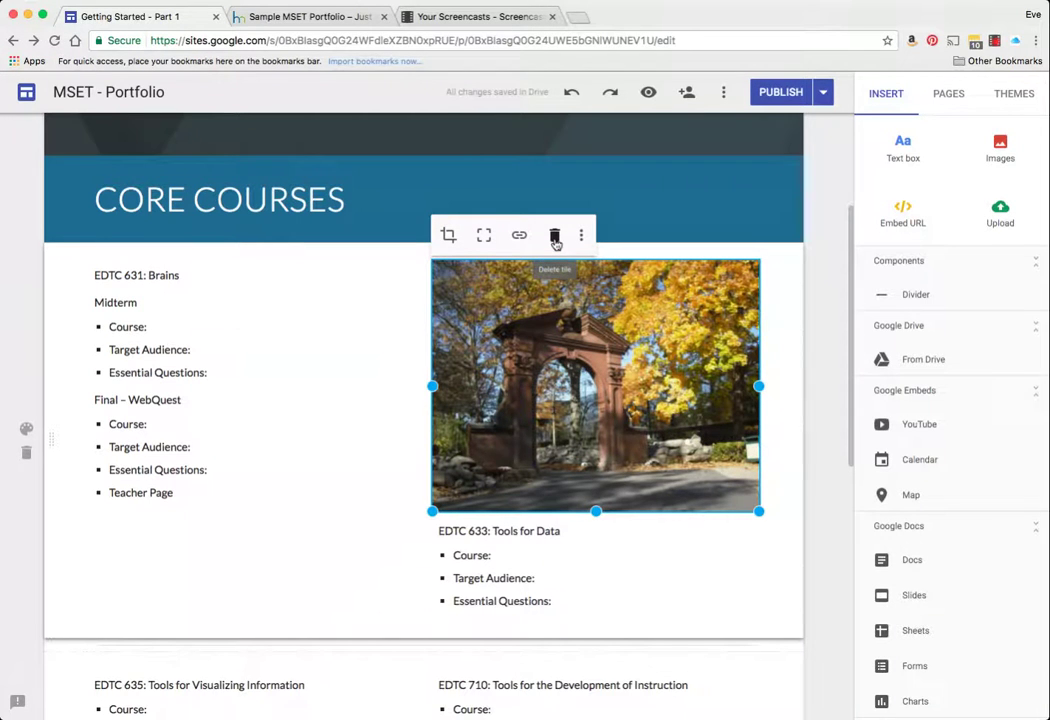
pyautogui.click(555, 237)
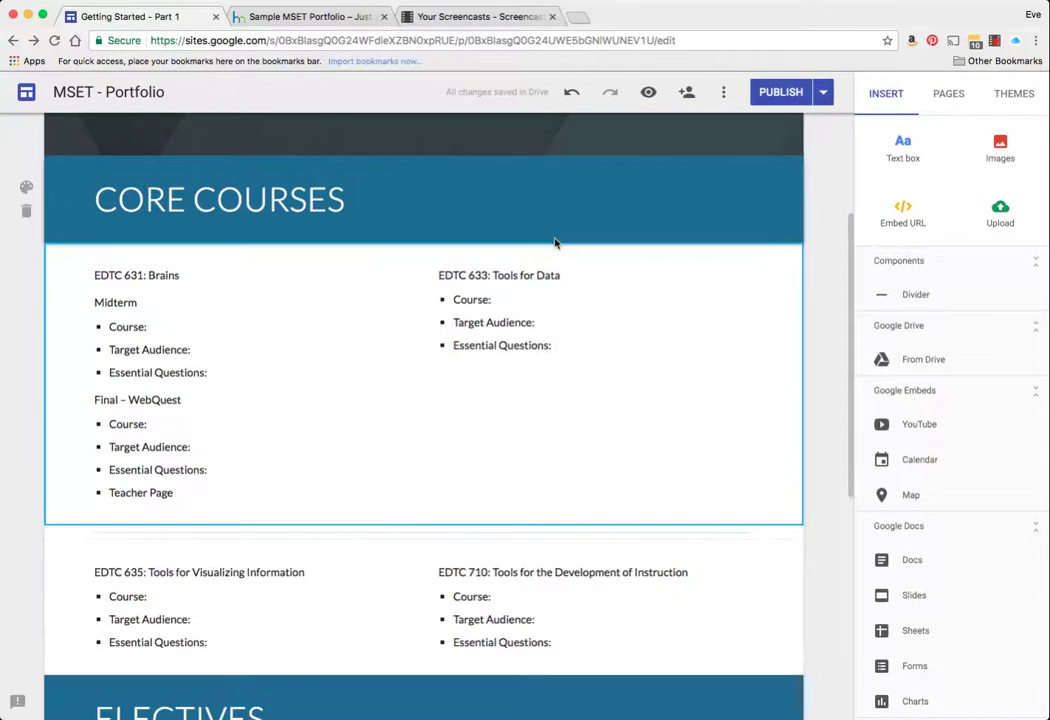
# Insert the Ramapo College arch image with autumn trees from the "ramapo" image search results
pyautogui.scroll(3, 536, 356)
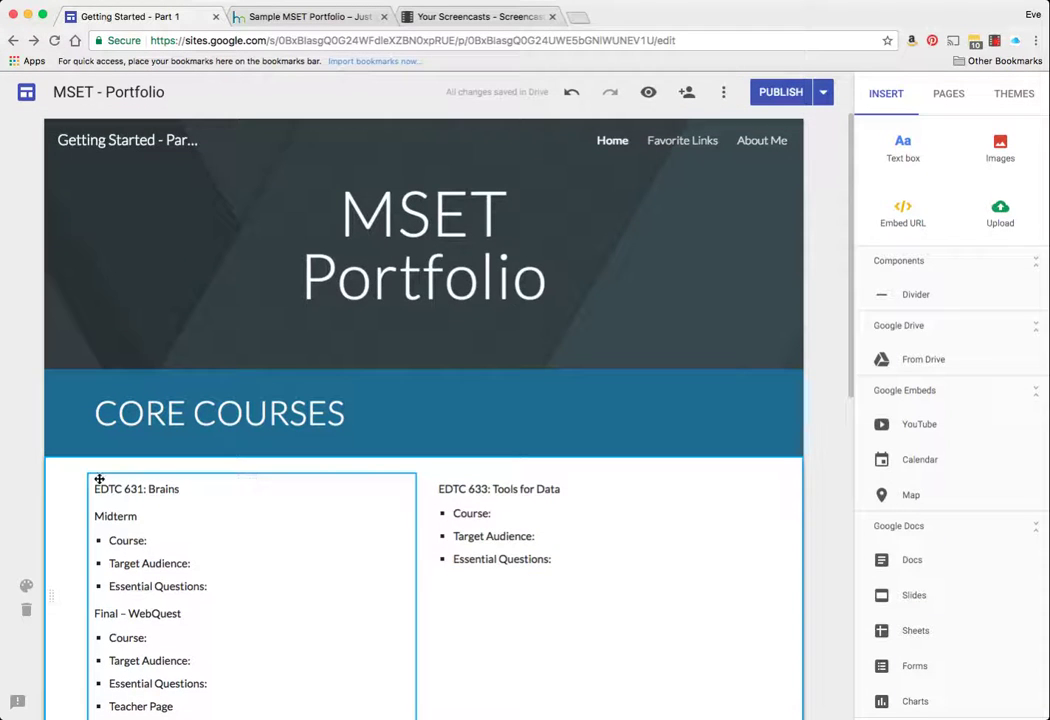
pyautogui.scroll(-1, 740, 255)
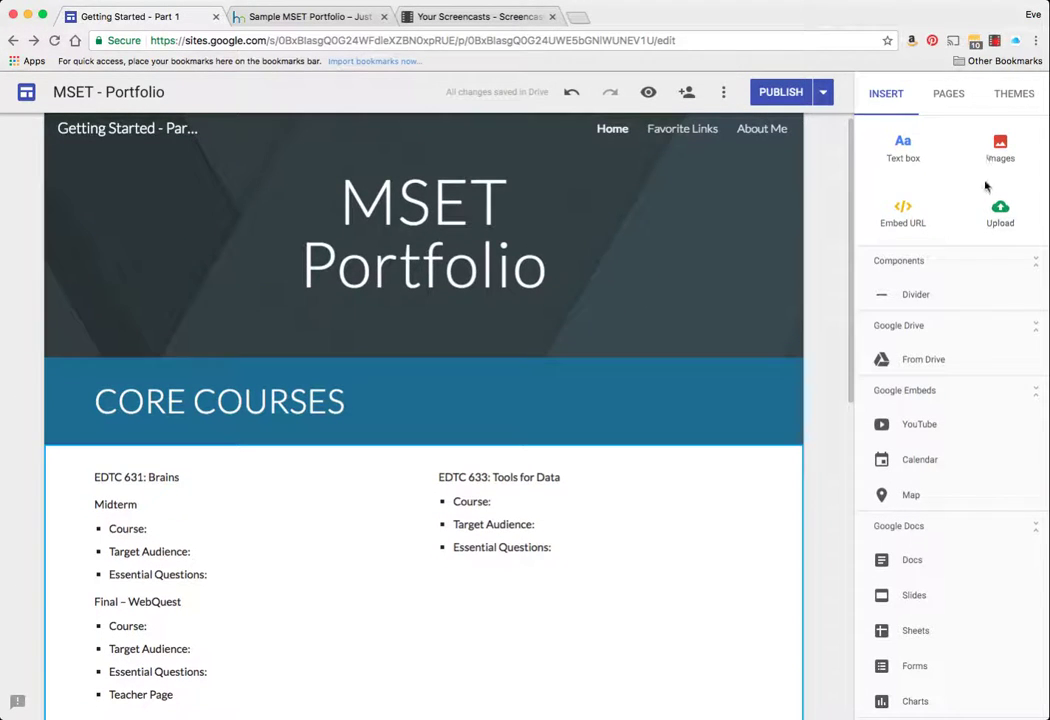
pyautogui.click(1010, 150)
pyautogui.click(185, 368)
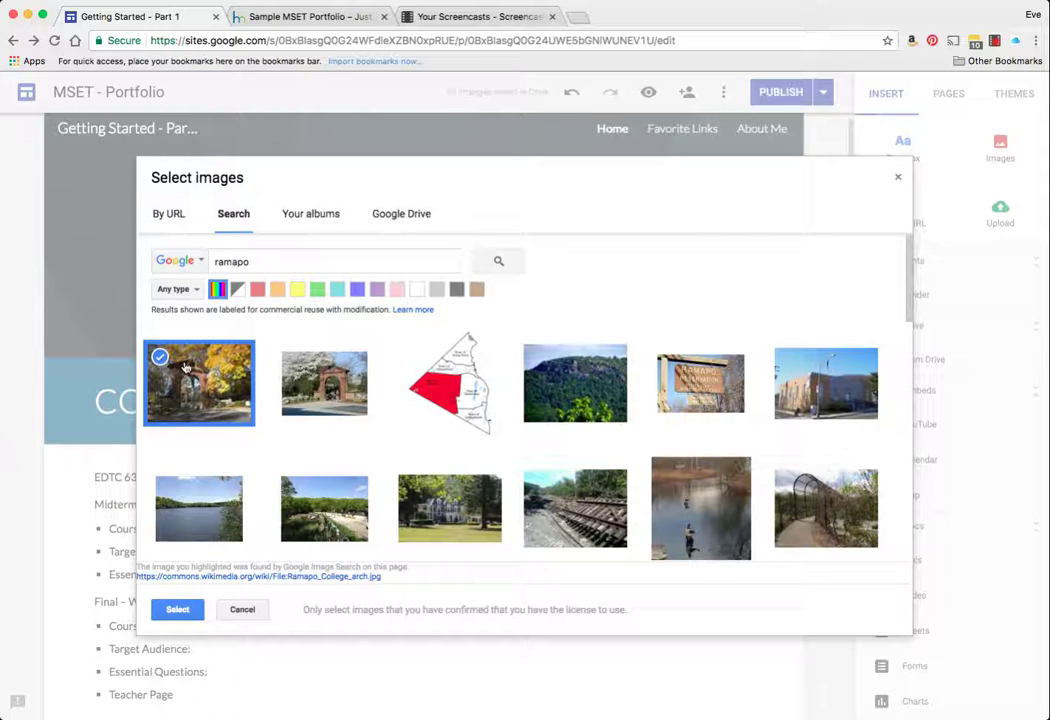
pyautogui.click(180, 608)
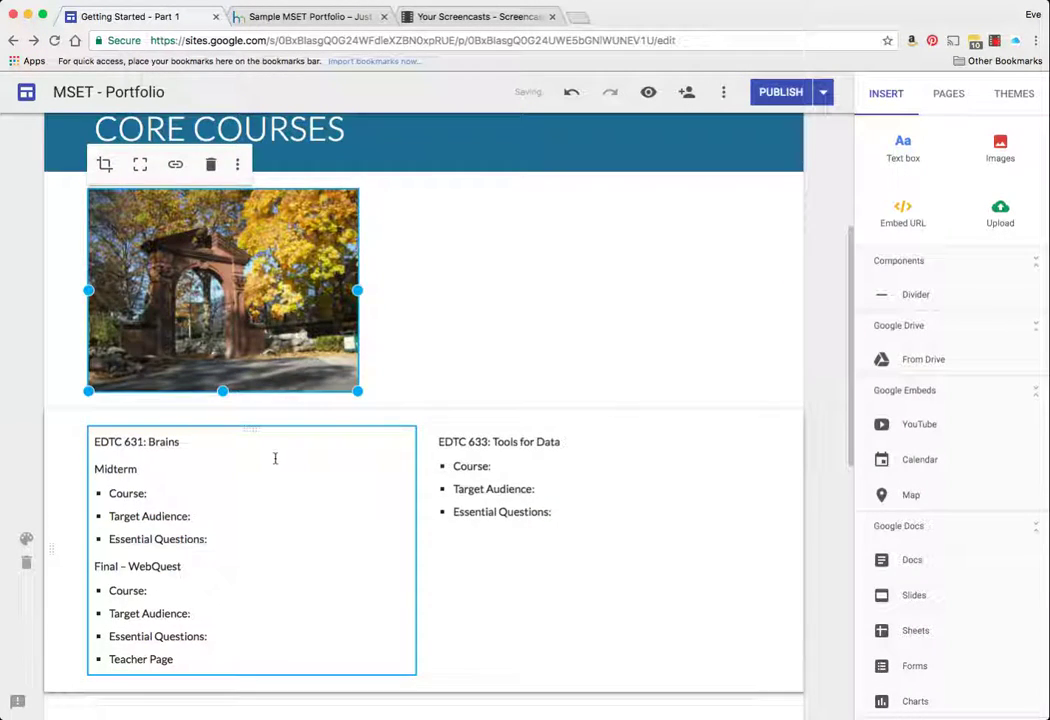
# Move the arch image from below the CORE COURSES heading into the header, beside the MSET Portfolio title
pyautogui.scroll(-3, 300, 455)
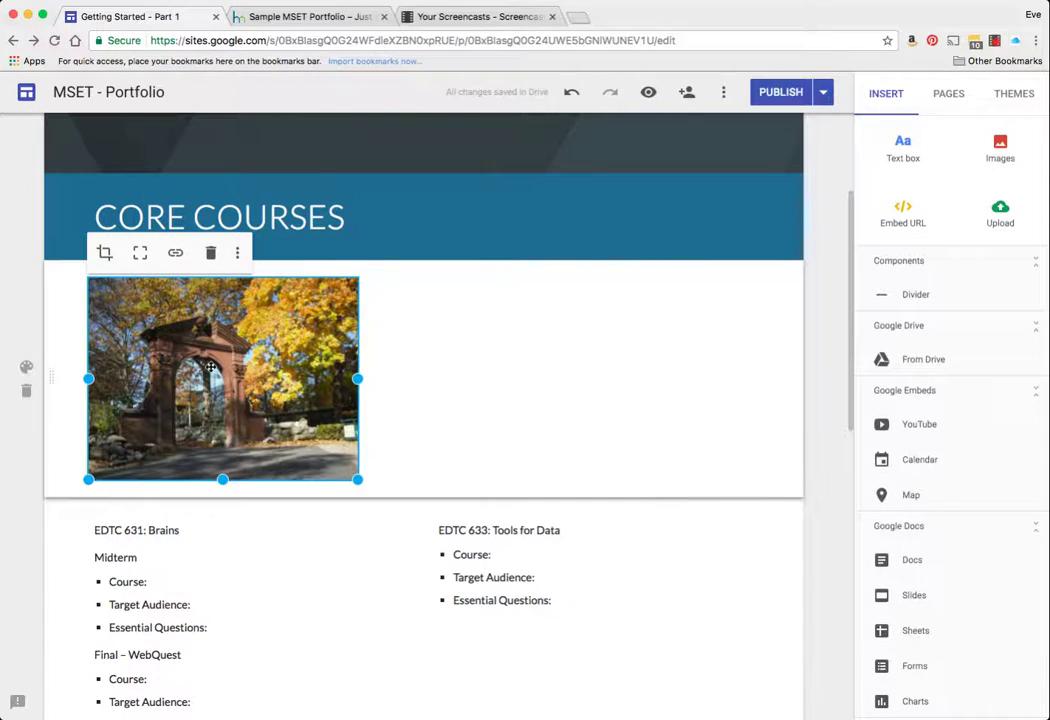
pyautogui.scroll(3, 466, 591)
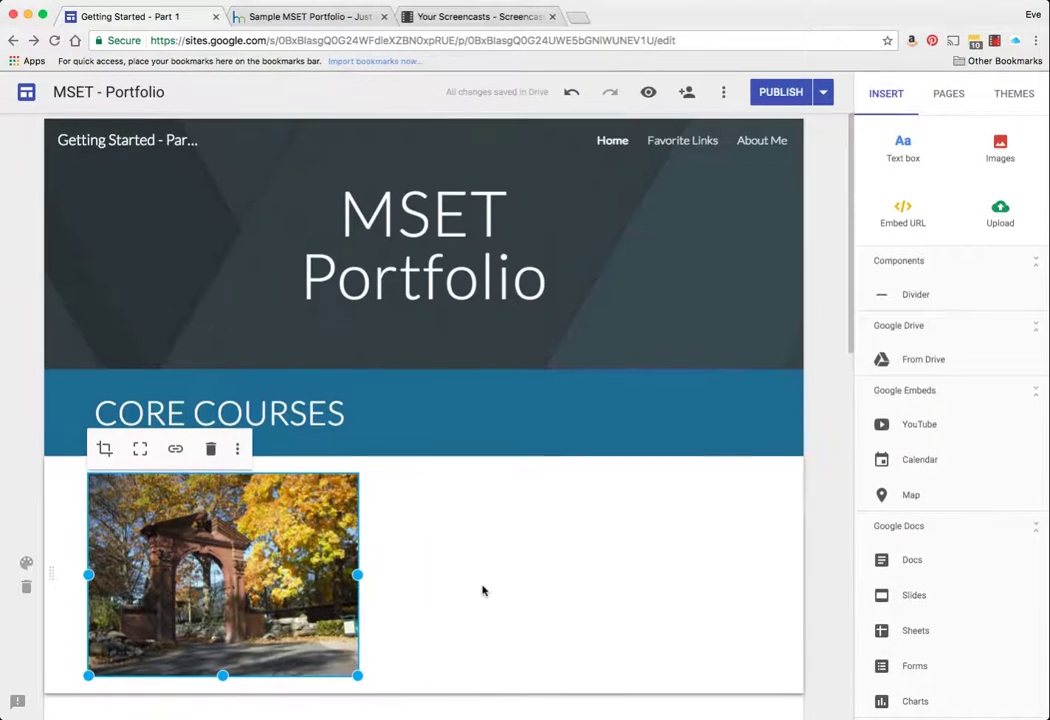
pyautogui.moveTo(201, 600); pyautogui.dragTo(615, 227)
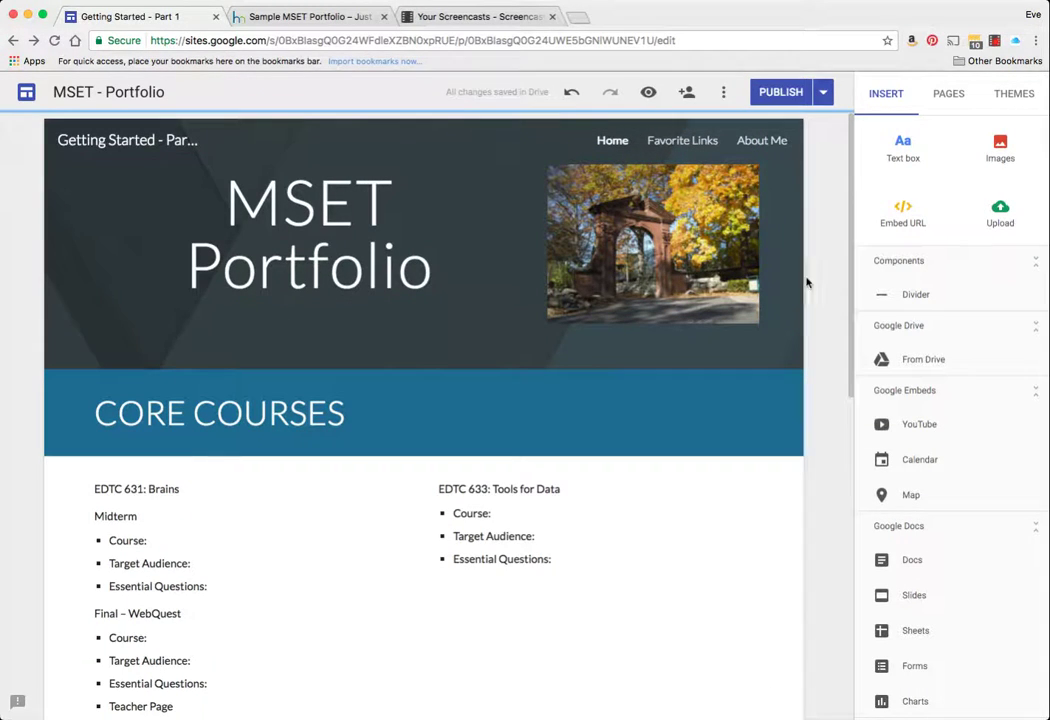
# Publish the site, look through the home page in preview, and return to editing
pyautogui.click(778, 96)
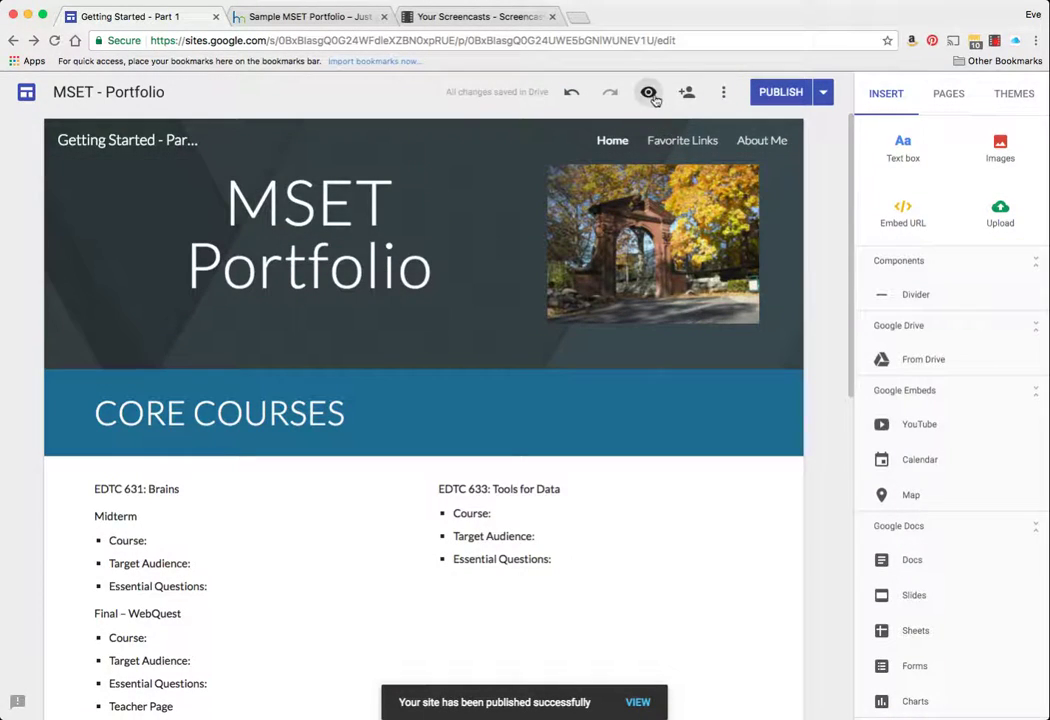
pyautogui.click(650, 94)
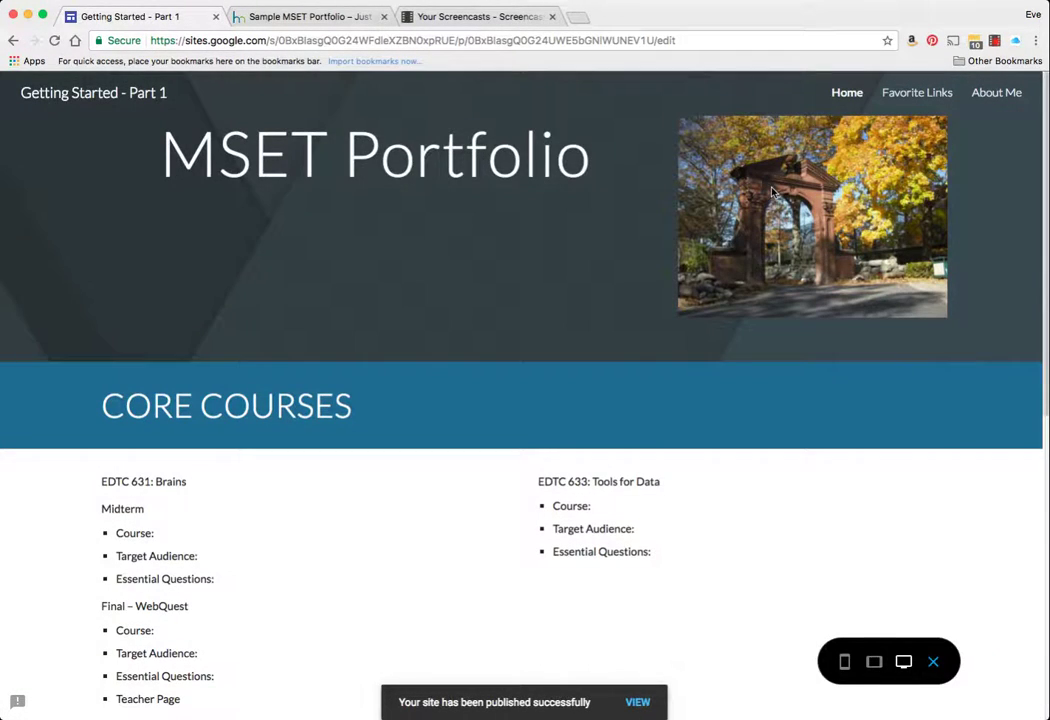
pyautogui.scroll(-5, 898, 327)
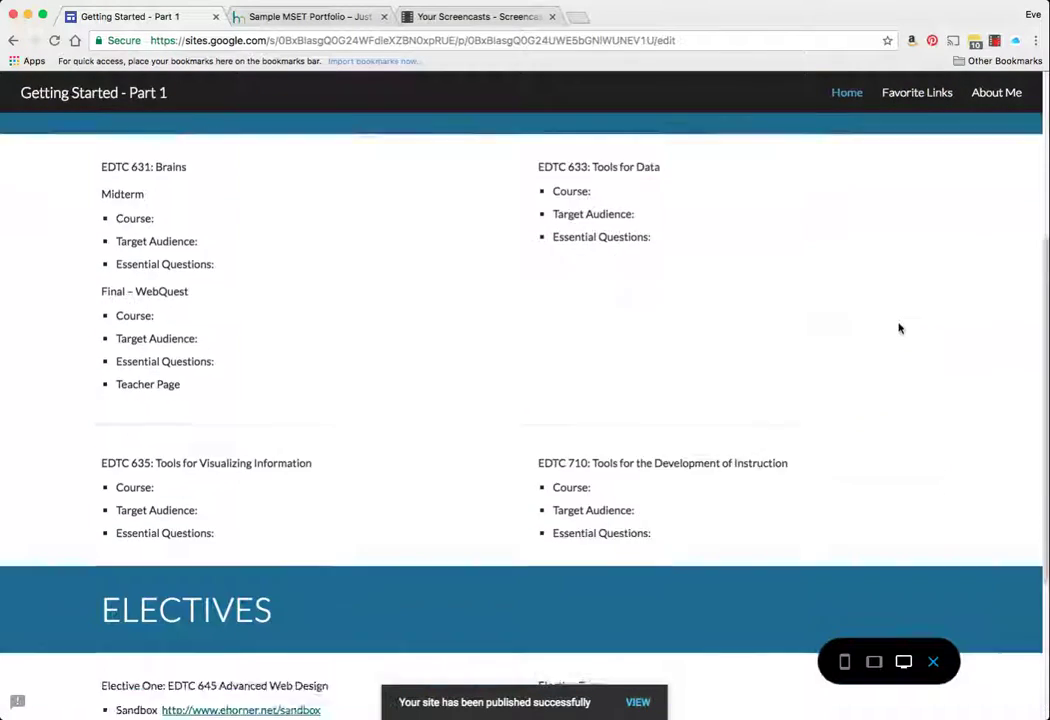
pyautogui.scroll(5, 898, 327)
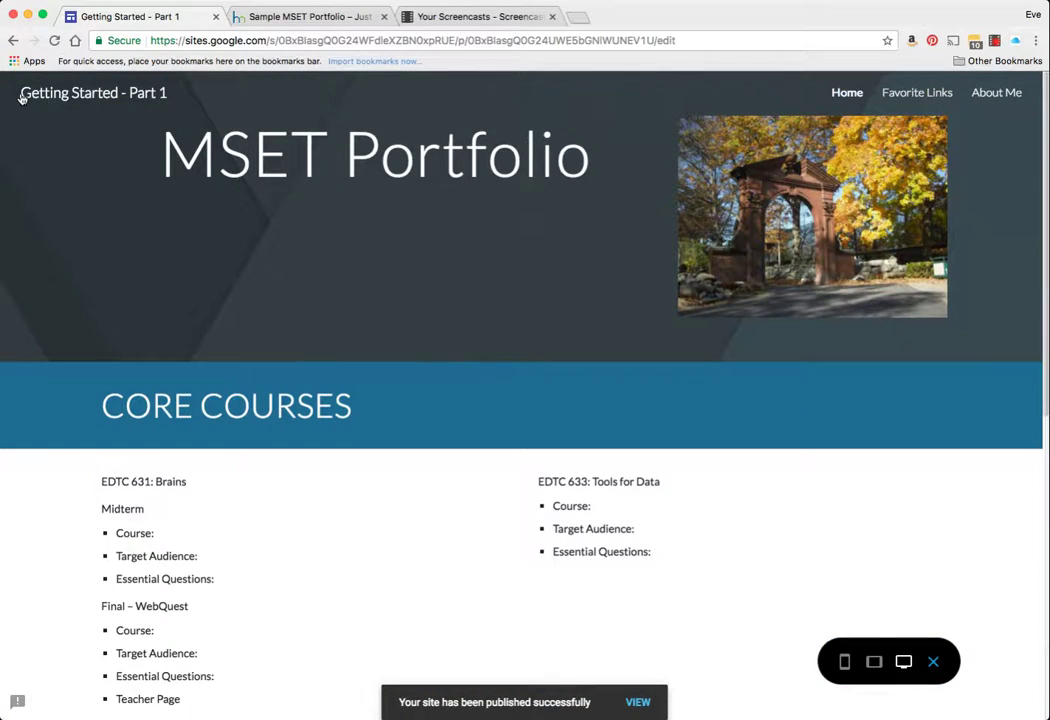
pyautogui.click(930, 663)
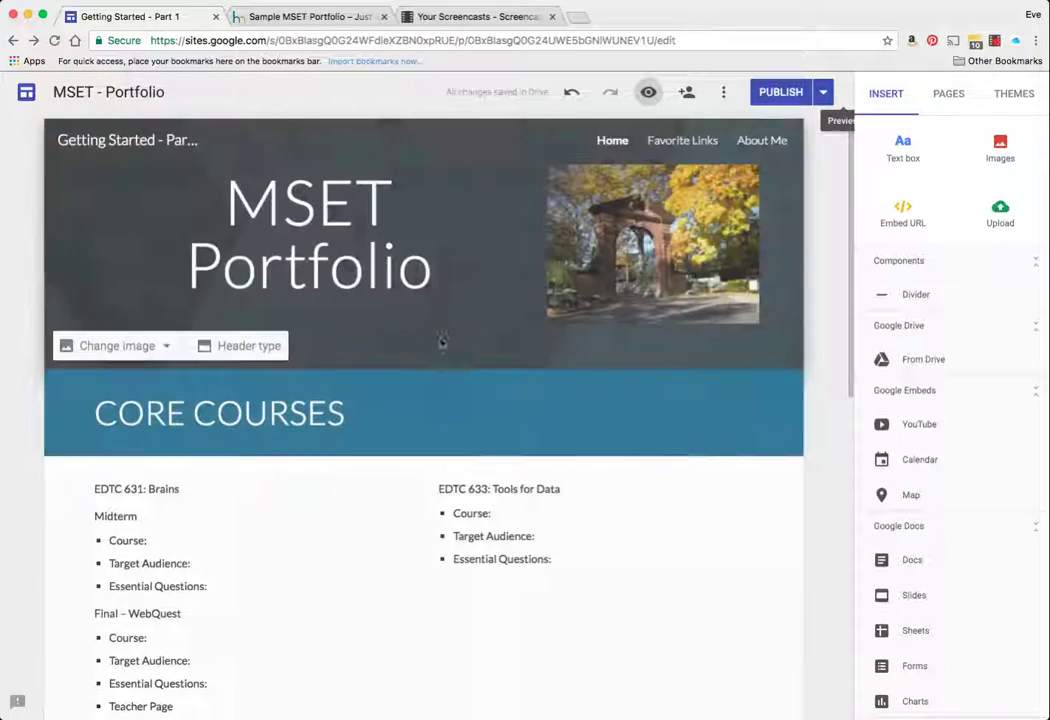
# Move the arch image out of the header into the EDTC 633 column, above the course text
pyautogui.moveTo(600, 240); pyautogui.dragTo(448, 485)
pyautogui.scroll(-5, 500, 340)
pyautogui.click(511, 312)
pyautogui.scroll(-1, 622, 318)
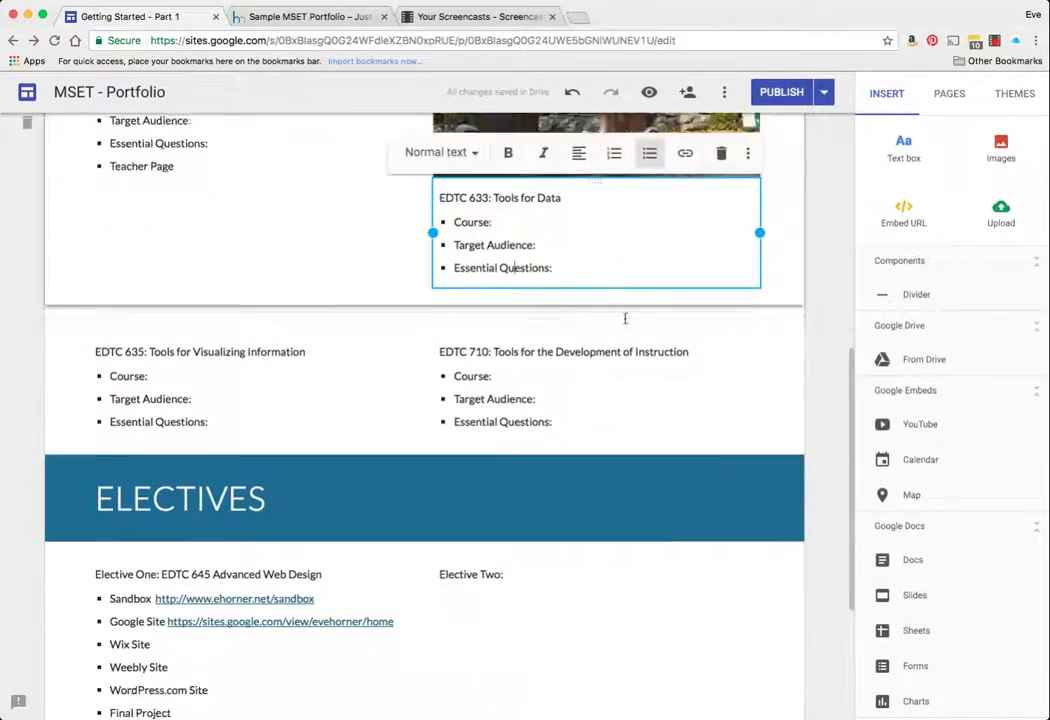
# Move the EDTC 633: Tools for Data text above the arch image within their group, and publish the site
pyautogui.scroll(3, 622, 318)
pyautogui.scroll(-2, 610, 320)
pyautogui.scroll(-2, 597, 318)
pyautogui.scroll(6, 597, 318)
pyautogui.scroll(1, 600, 600)
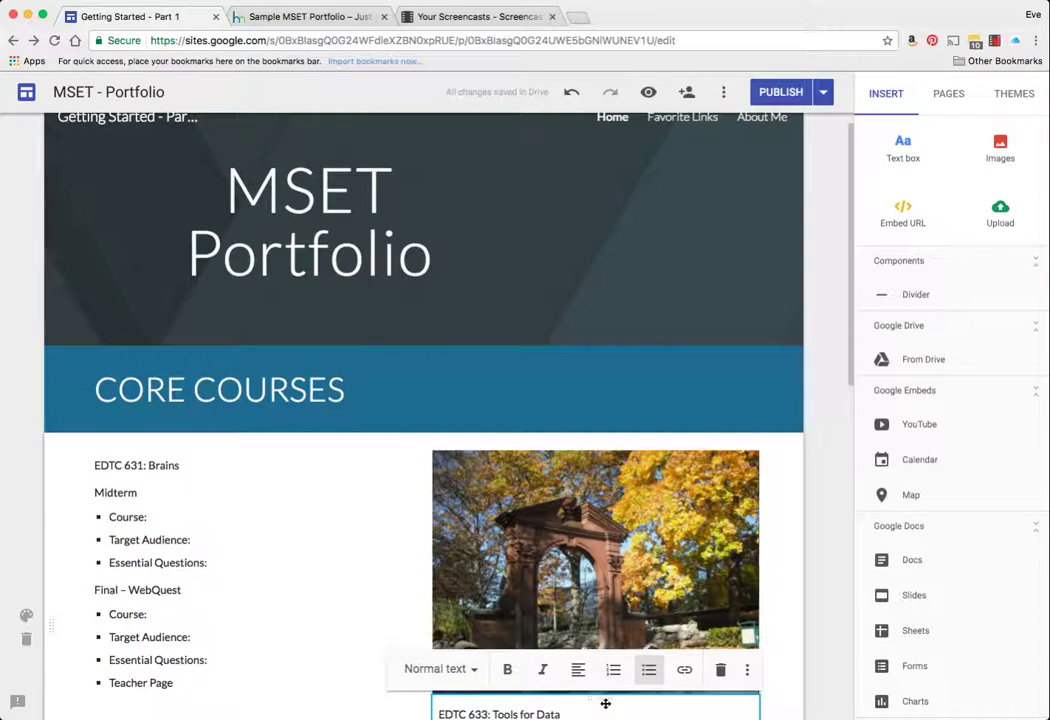
pyautogui.moveTo(577, 636); pyautogui.dragTo(545, 476)
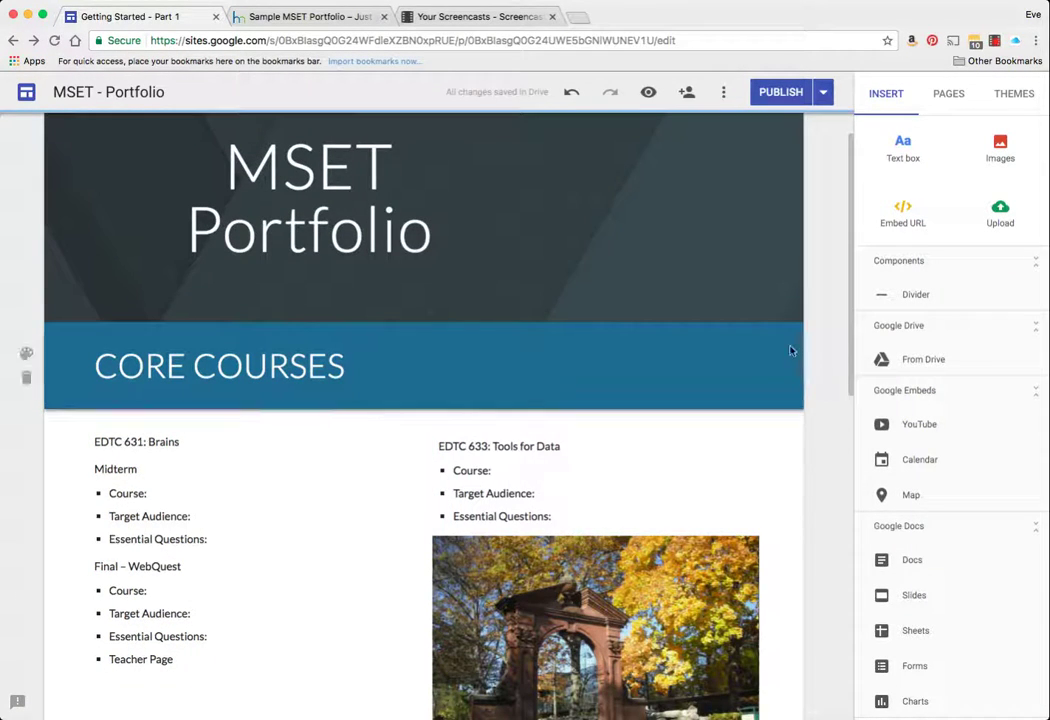
pyautogui.click(768, 96)
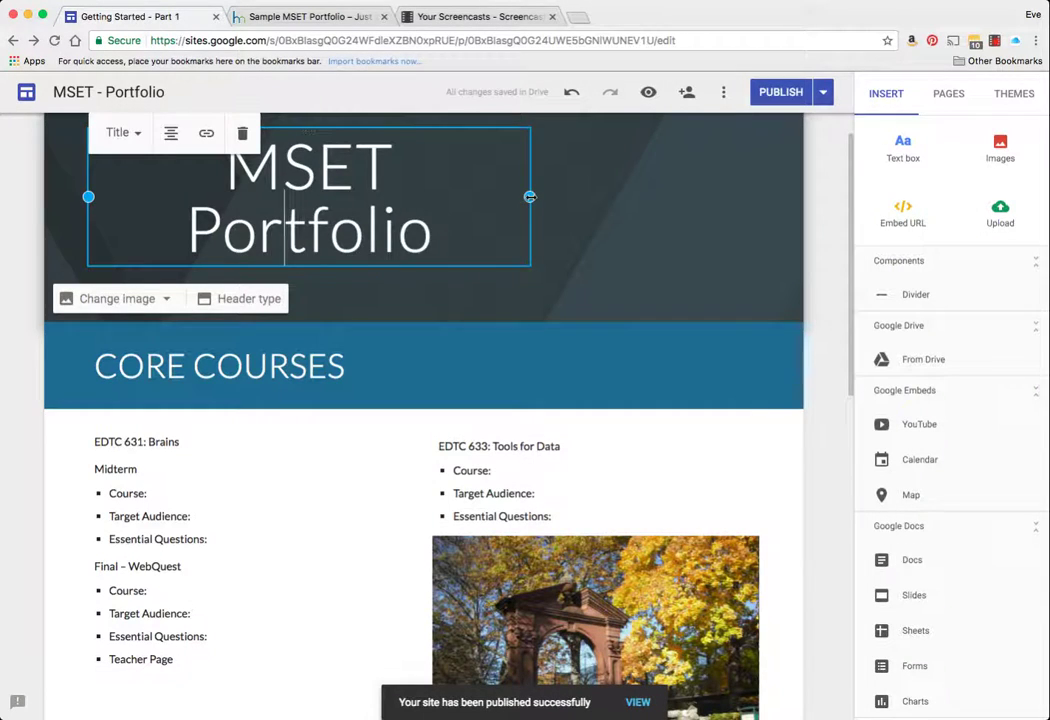
# Widen the MSET Portfolio title box to the full content width of the header, and publish the site again
pyautogui.moveTo(530, 197); pyautogui.dragTo(759, 197)
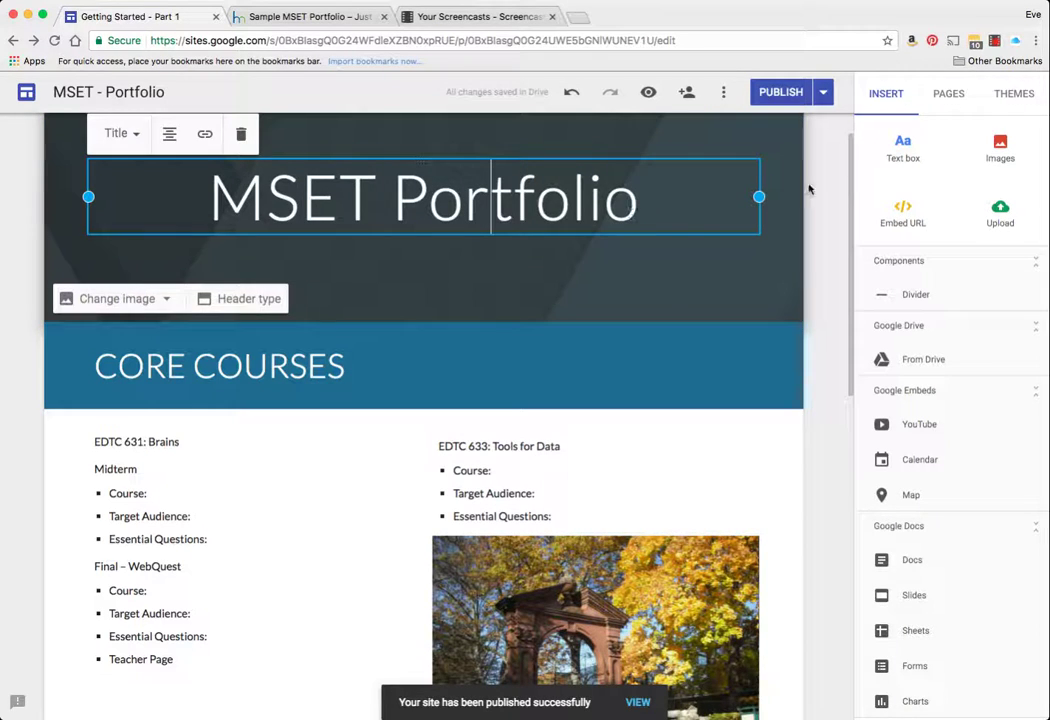
pyautogui.click(781, 92)
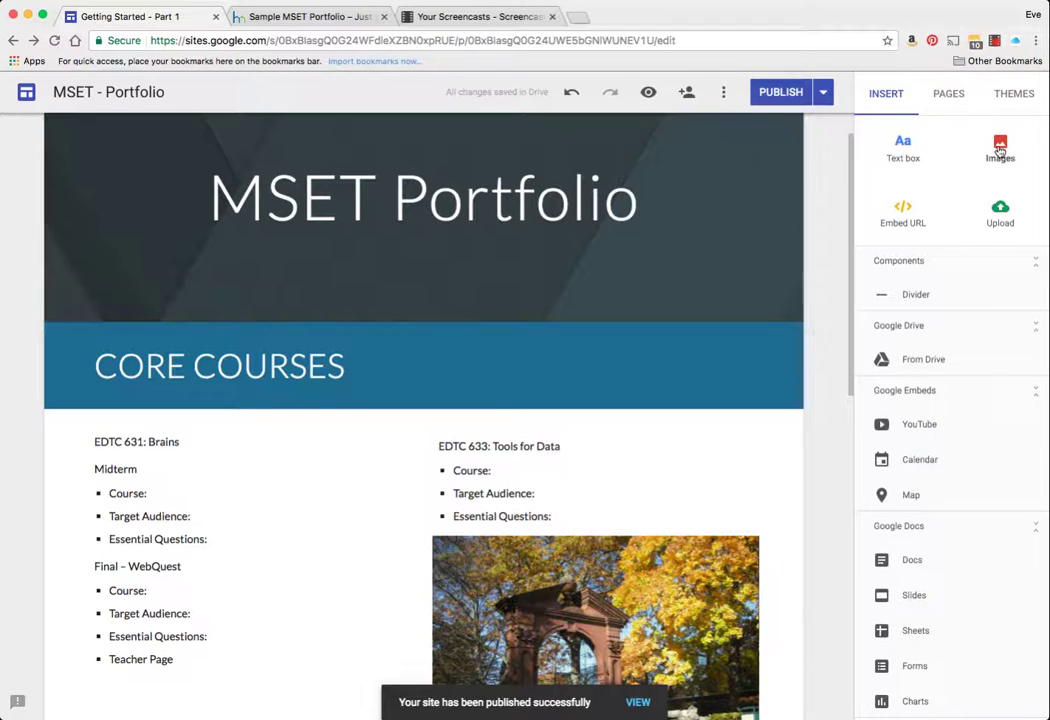
# Try the Heavy font style on the Simple theme, and switch the font style to Classic
pyautogui.click(1014, 96)
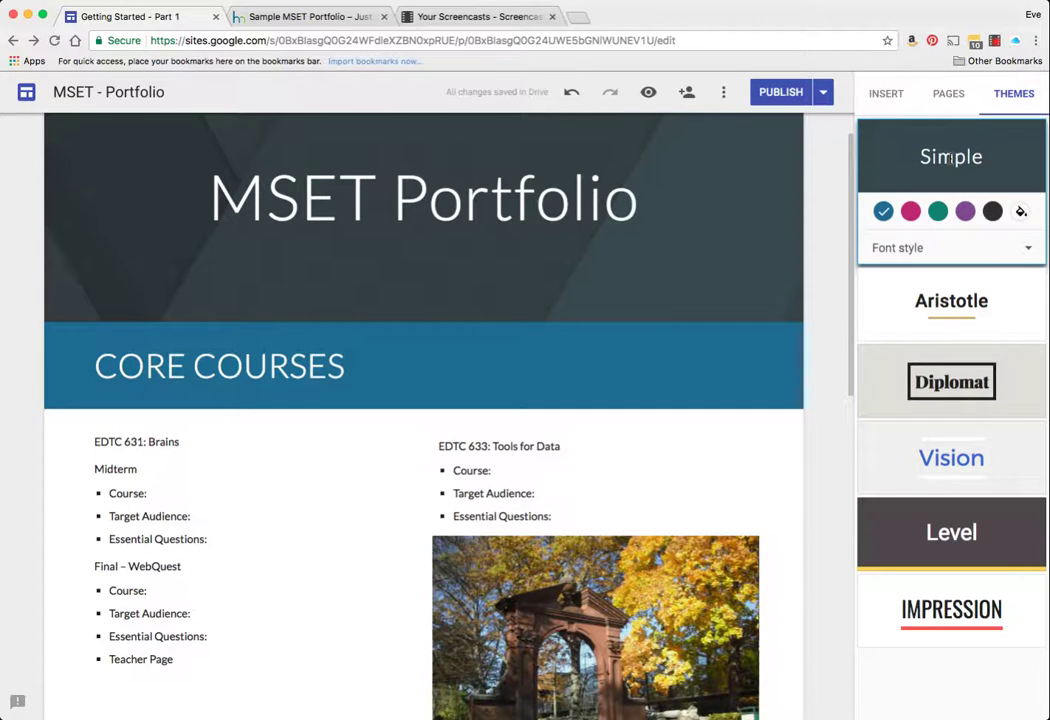
pyautogui.click(1026, 249)
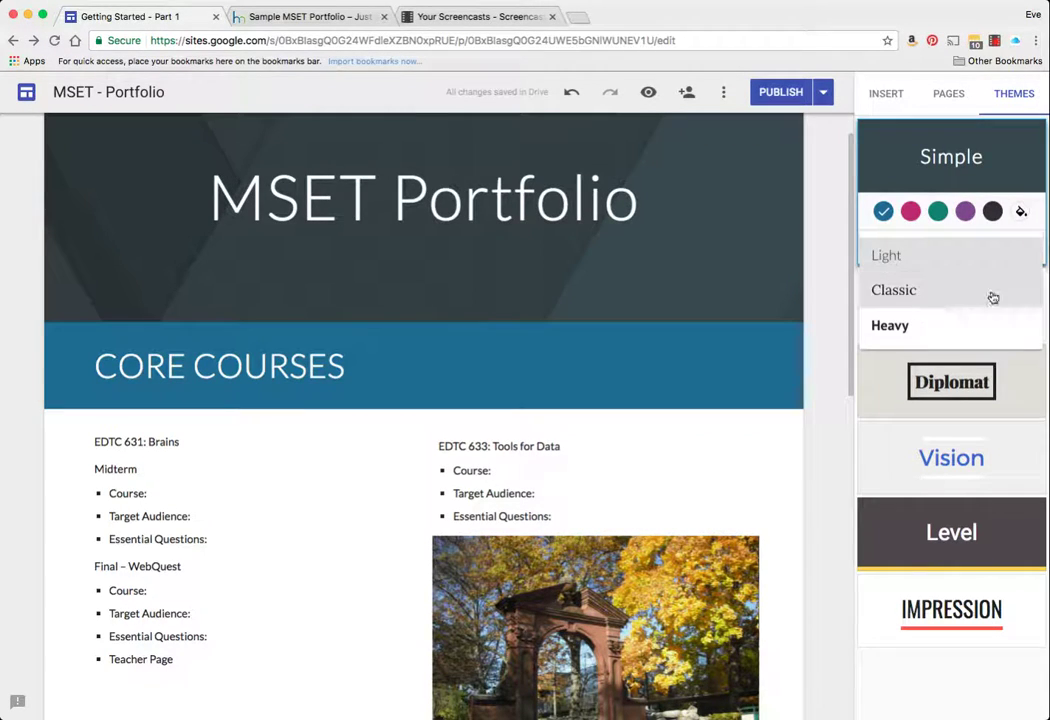
pyautogui.click(900, 327)
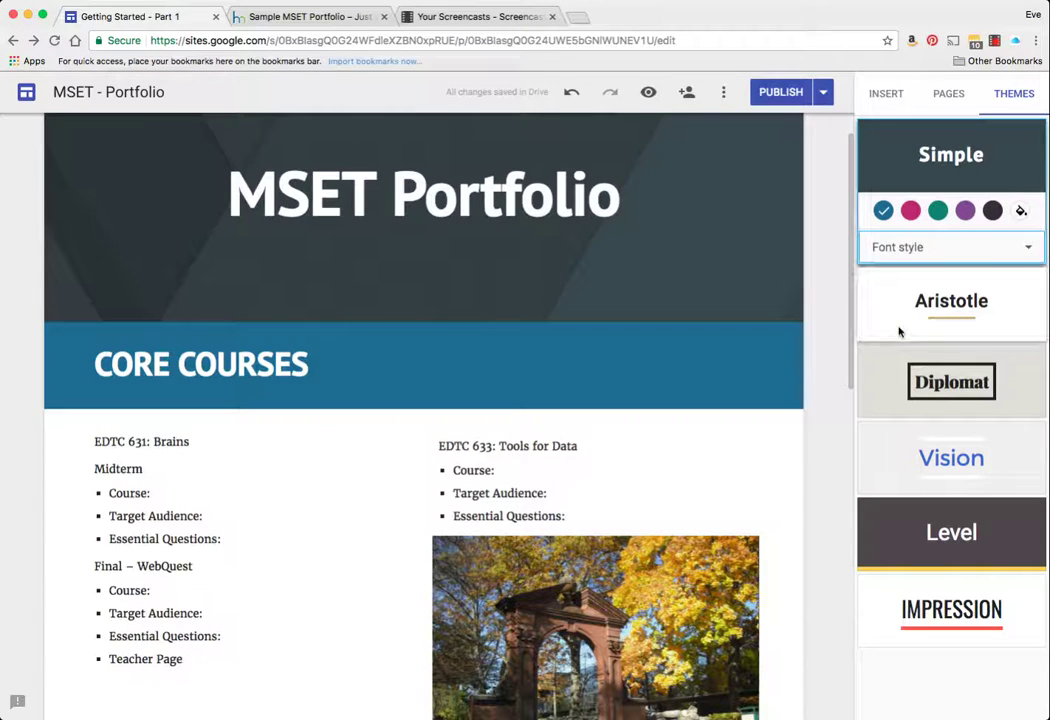
pyautogui.click(937, 250)
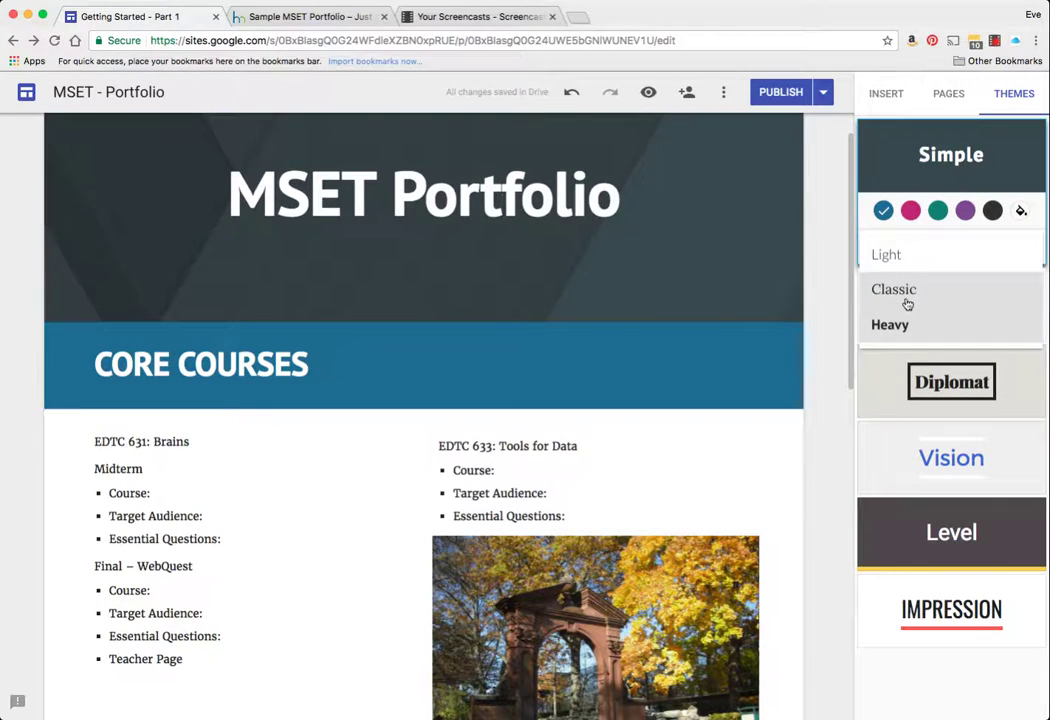
pyautogui.click(907, 304)
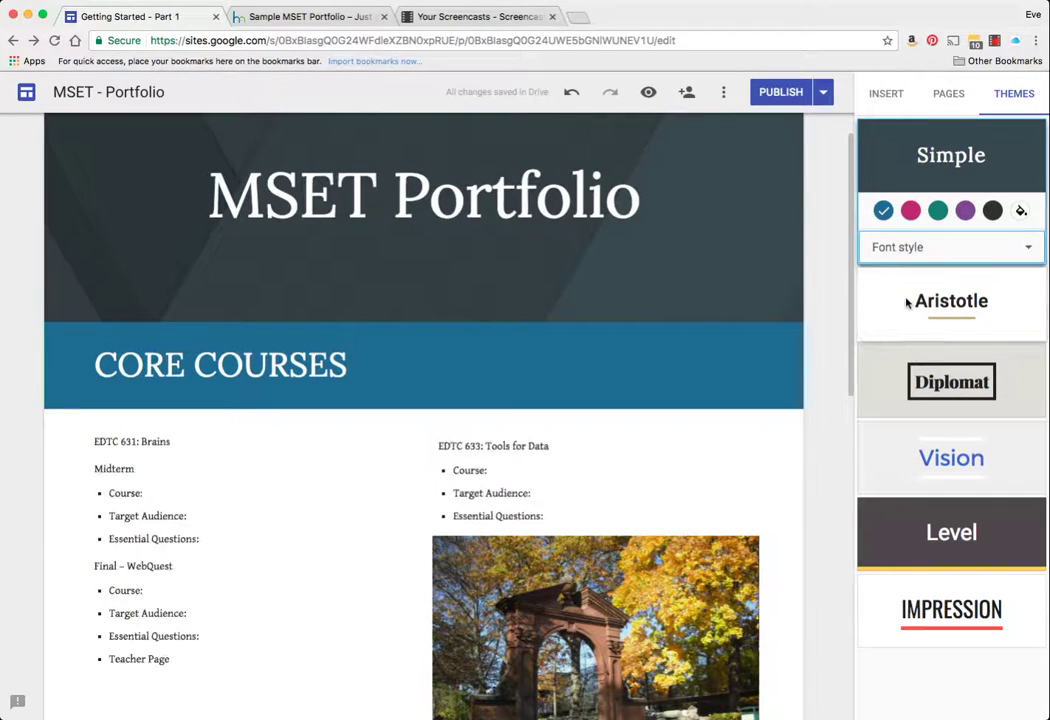
# Try the pink, purple and black preset colours on the Simple theme
pyautogui.click(914, 213)
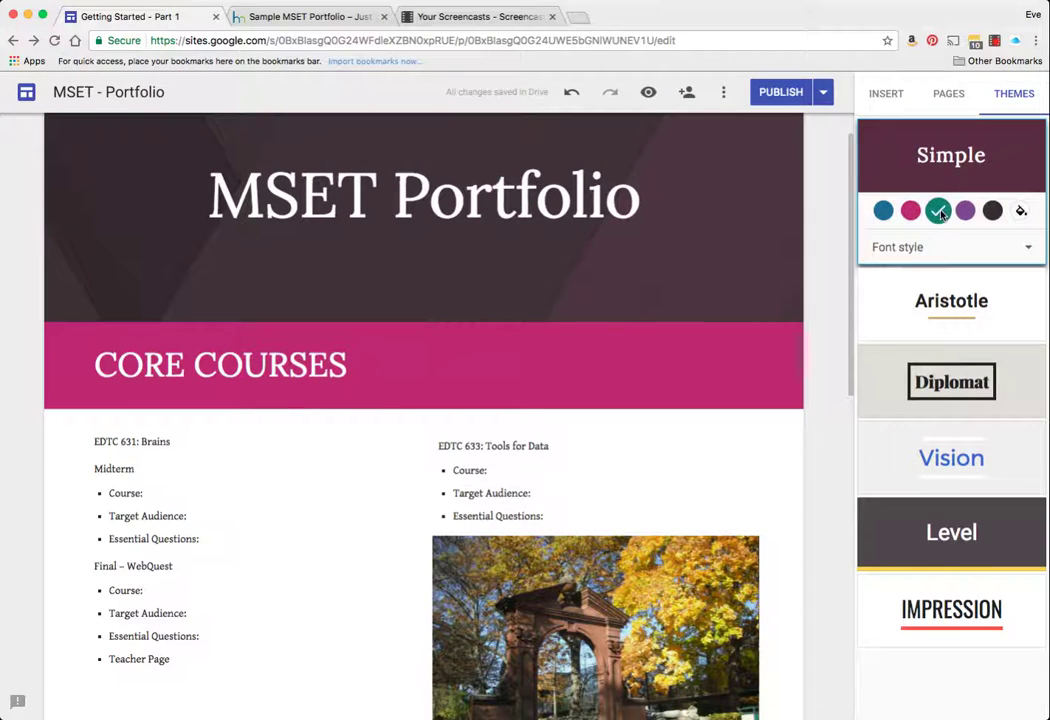
pyautogui.click(965, 211)
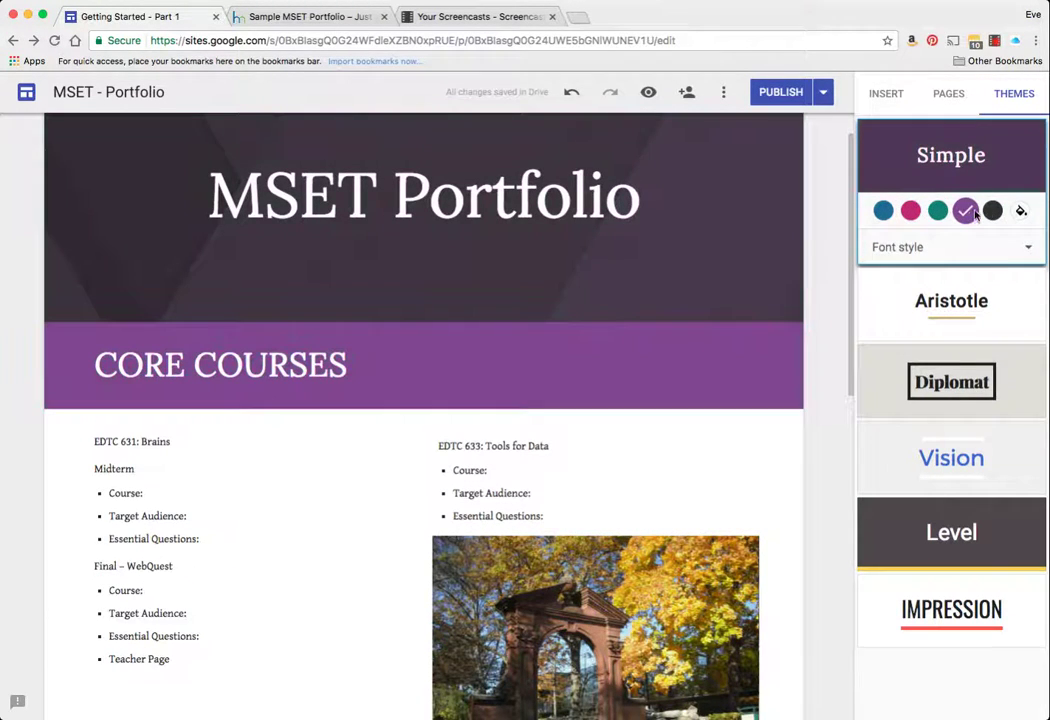
pyautogui.click(992, 211)
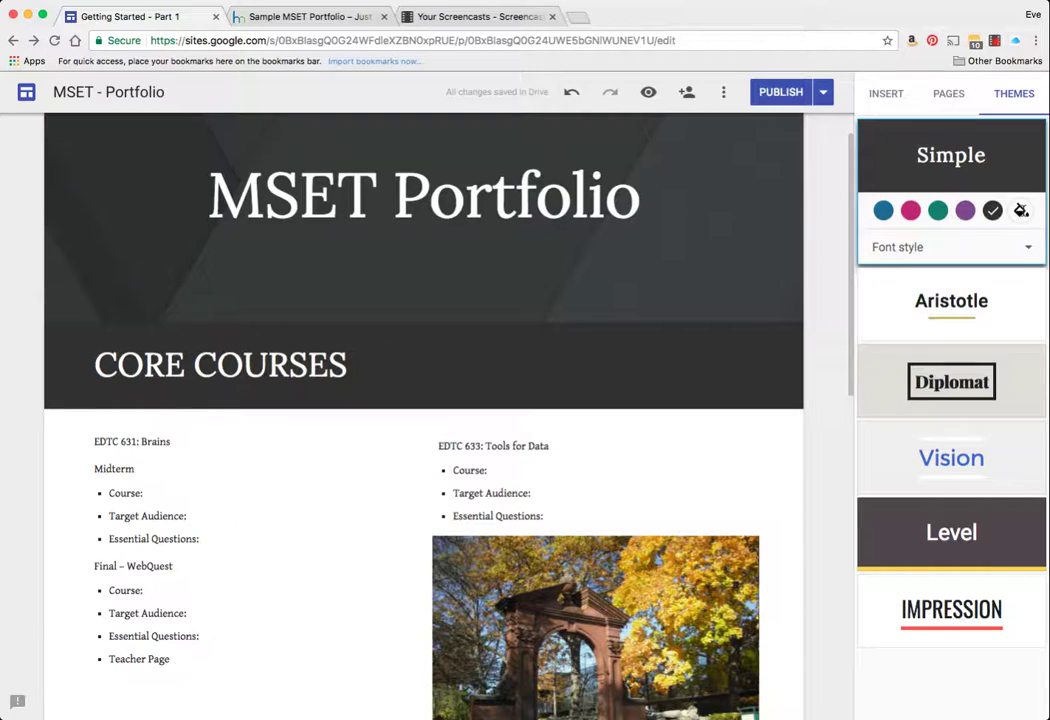
# Apply the custom dark red colour #9b2626 to the Simple theme, and publish the site
pyautogui.click(1021, 211)
pyautogui.click(988, 276)
pyautogui.click(996, 261)
pyautogui.click(967, 257)
pyautogui.click(995, 258)
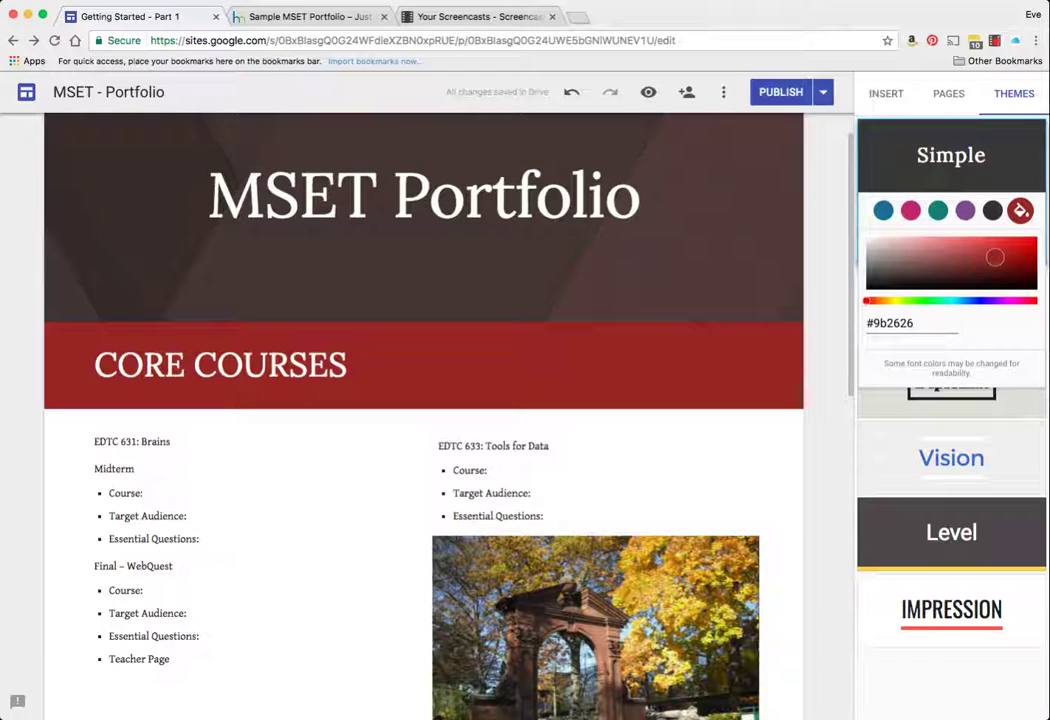
pyautogui.click(781, 92)
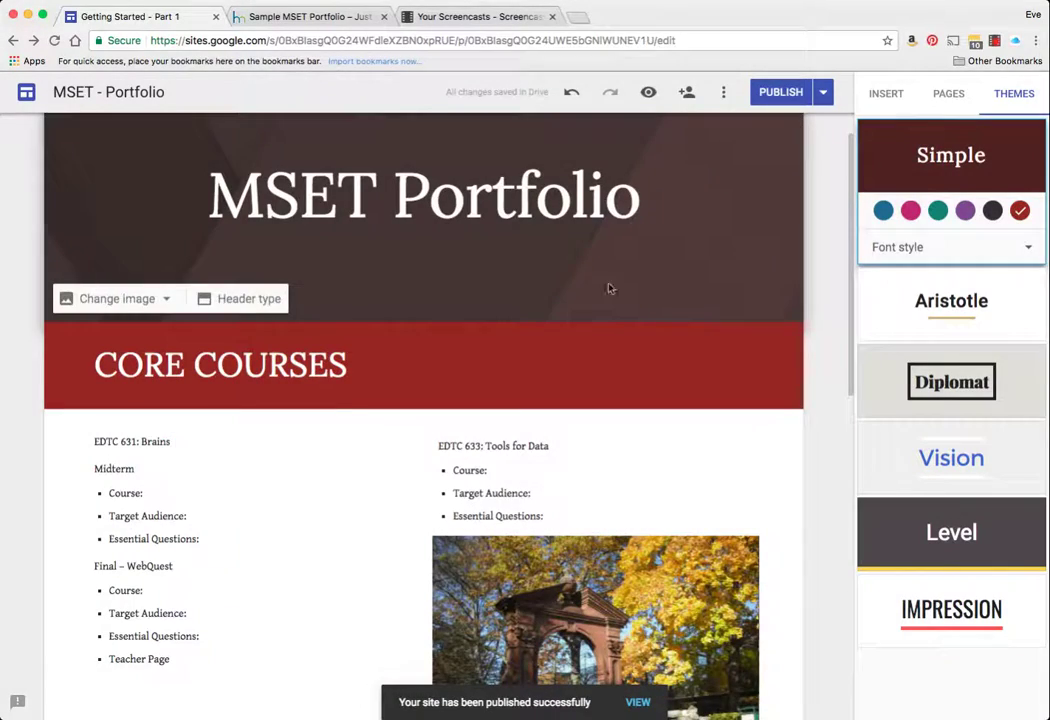
# Try the Aristotle theme in custom dark red #9b2525, the Level theme and the Impression theme, and reapply the Simple theme
pyautogui.scroll(-8, 609, 288)
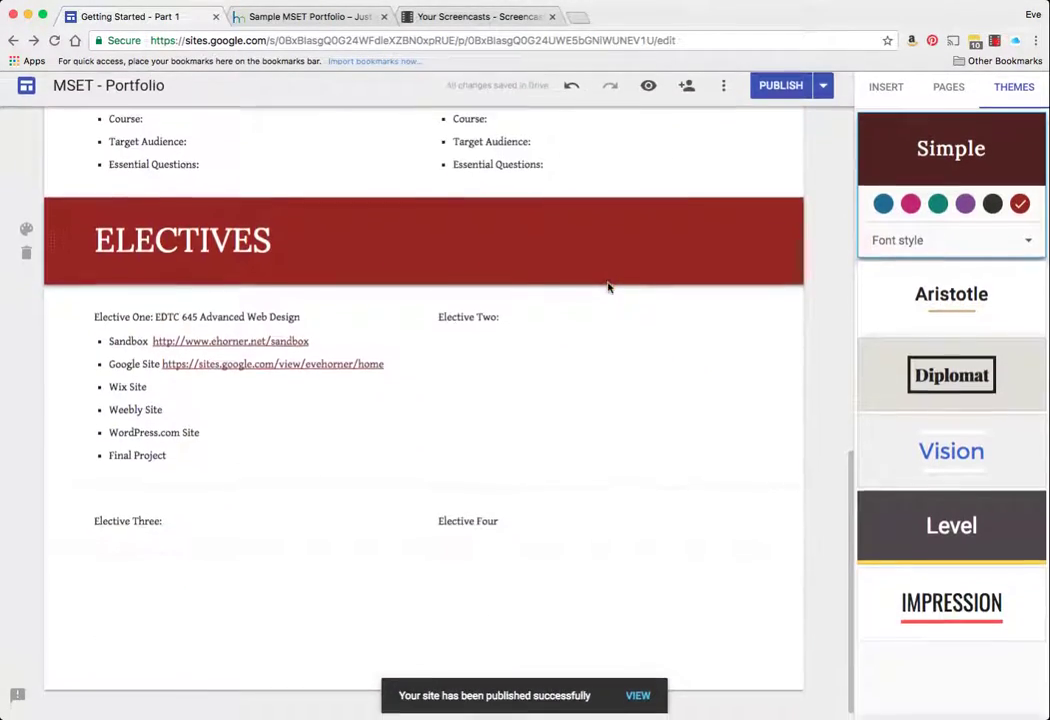
pyautogui.scroll(8, 609, 288)
pyautogui.scroll(1, 609, 288)
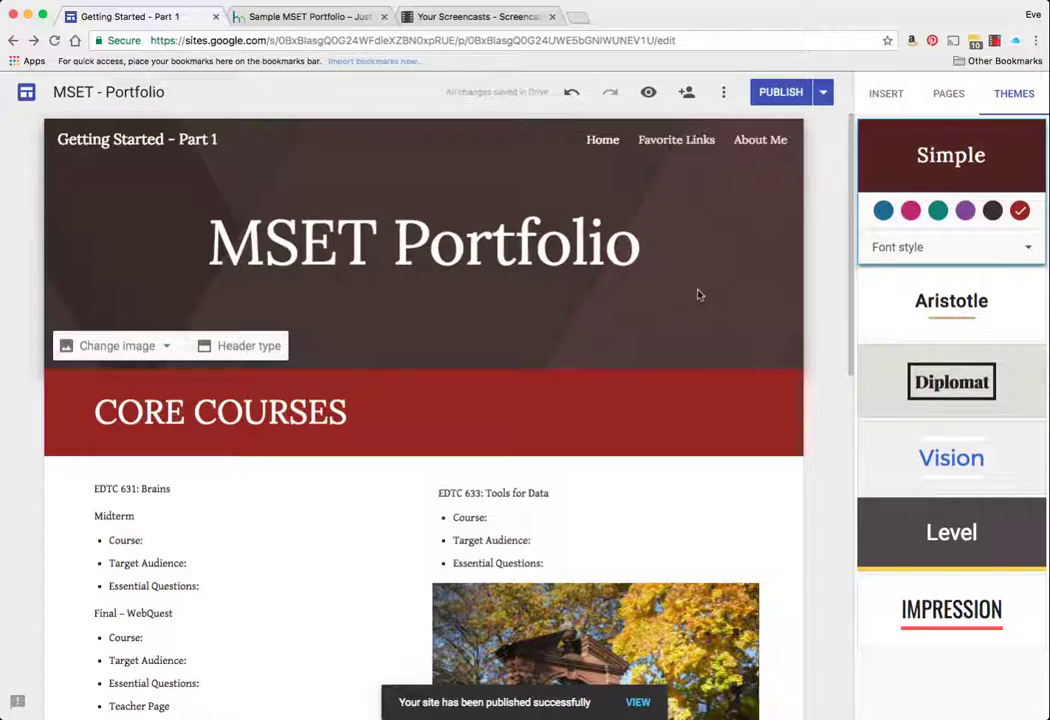
pyautogui.click(922, 297)
pyautogui.click(1020, 289)
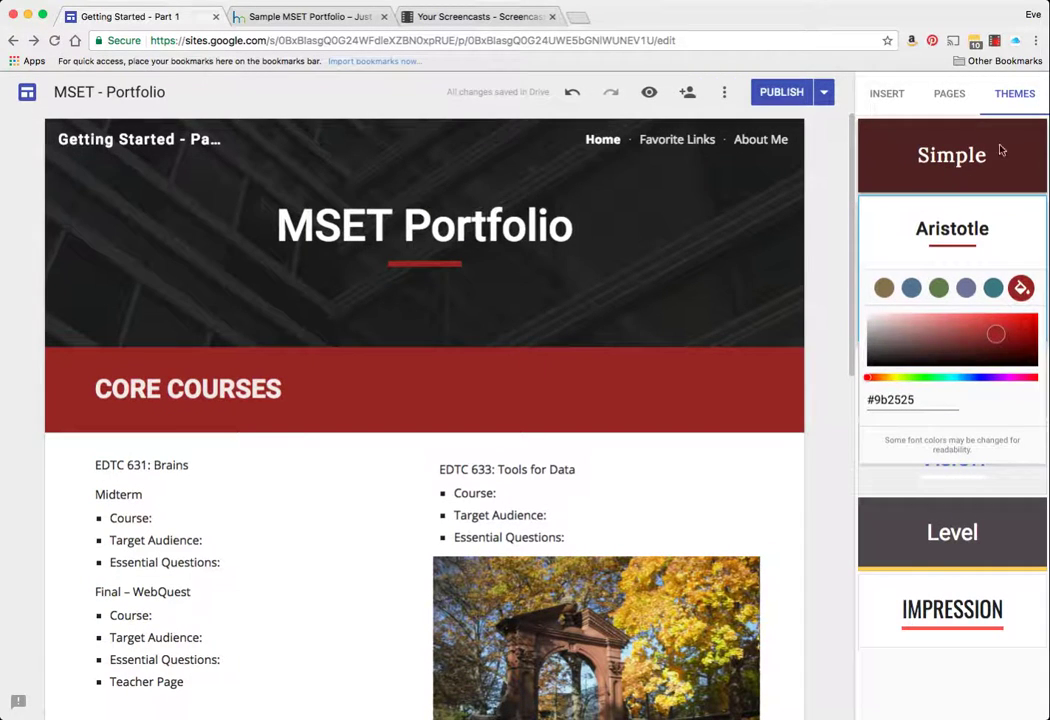
pyautogui.click(952, 530)
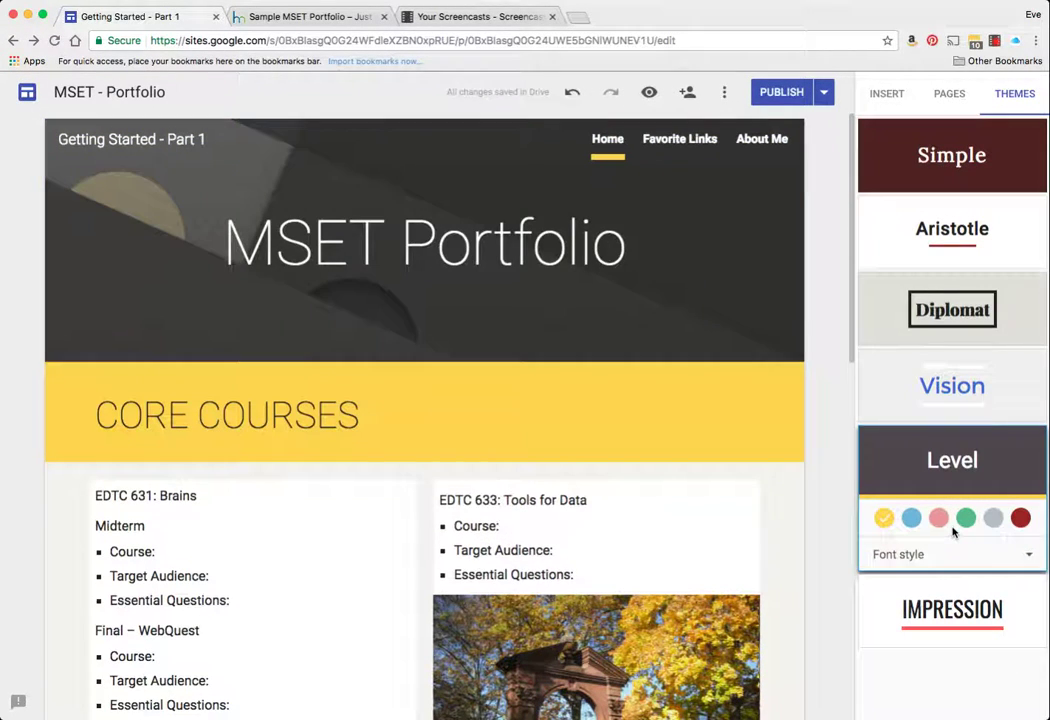
pyautogui.click(925, 615)
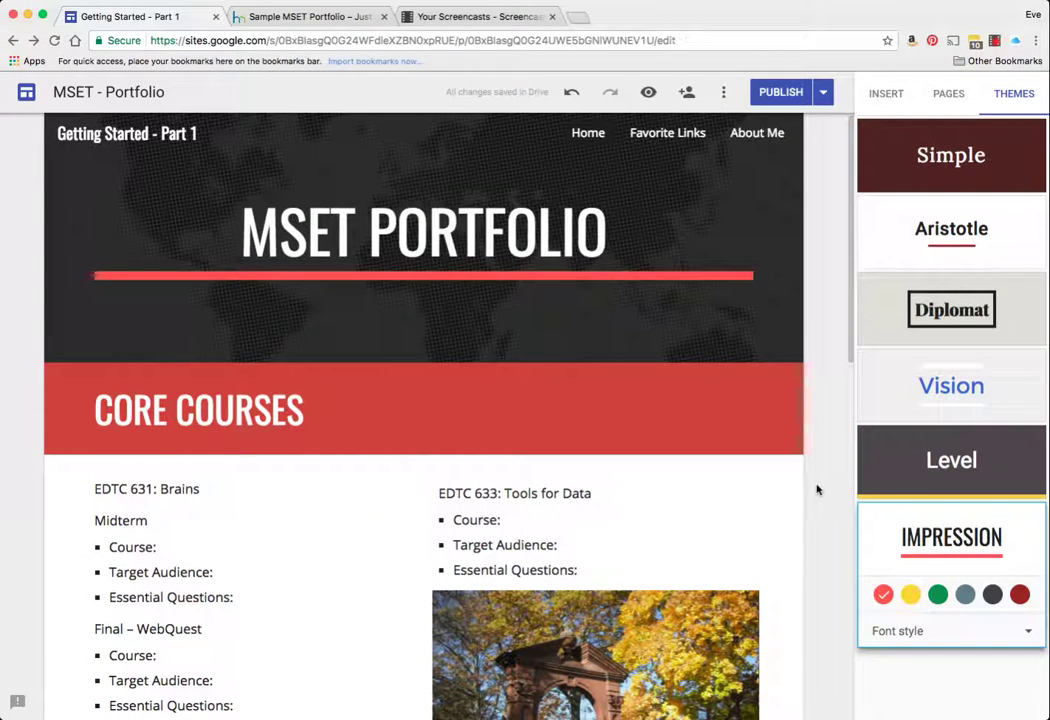
pyautogui.moveTo(366, 330)
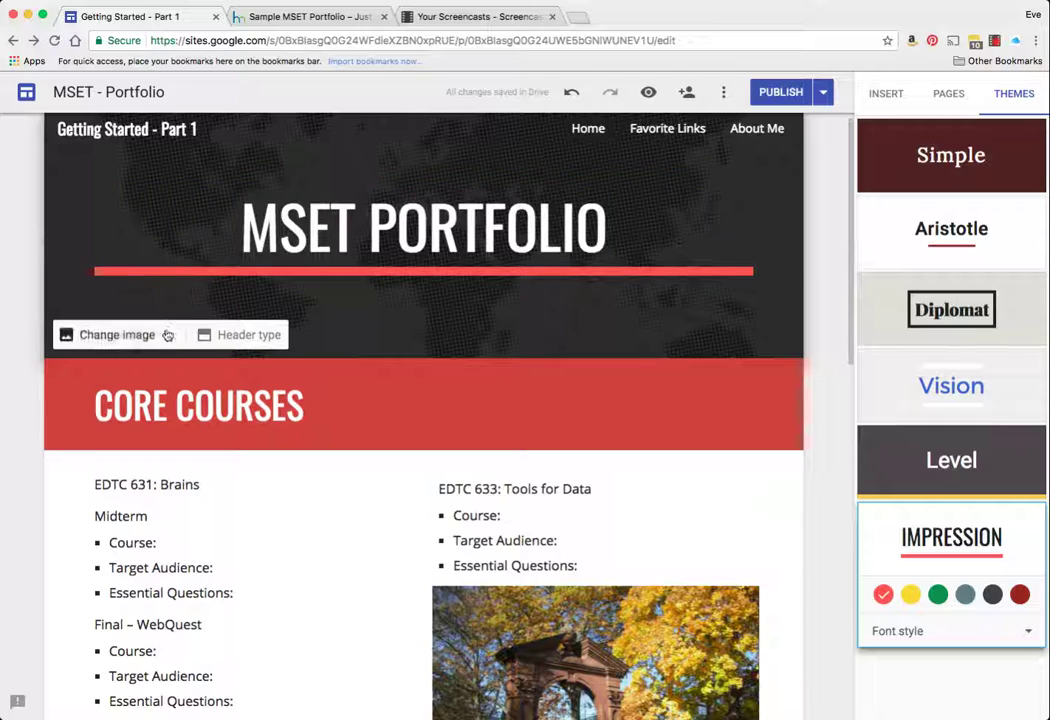
pyautogui.click(880, 145)
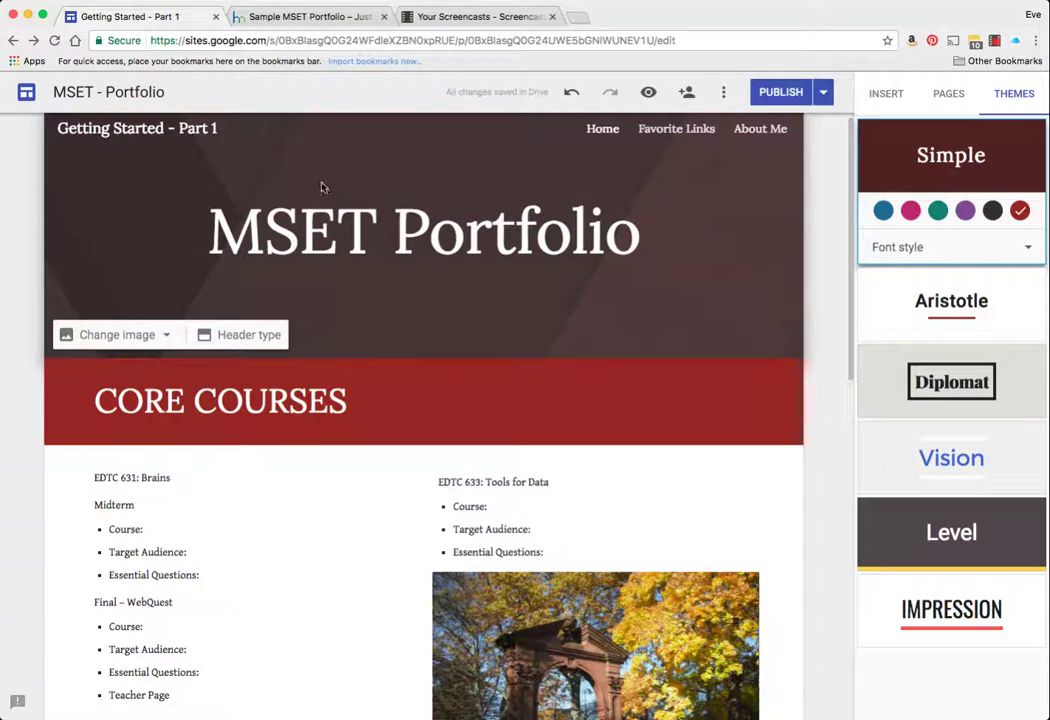
# Try the Title only header type, set the home page header to Large banner, and publish the site
pyautogui.click(231, 339)
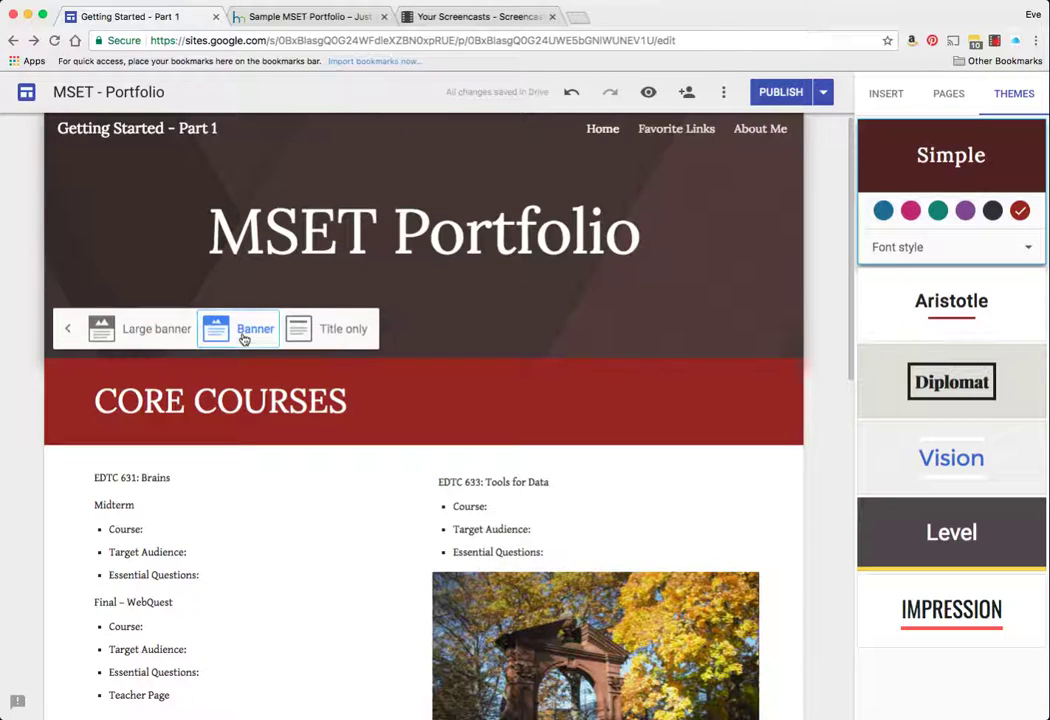
pyautogui.click(326, 332)
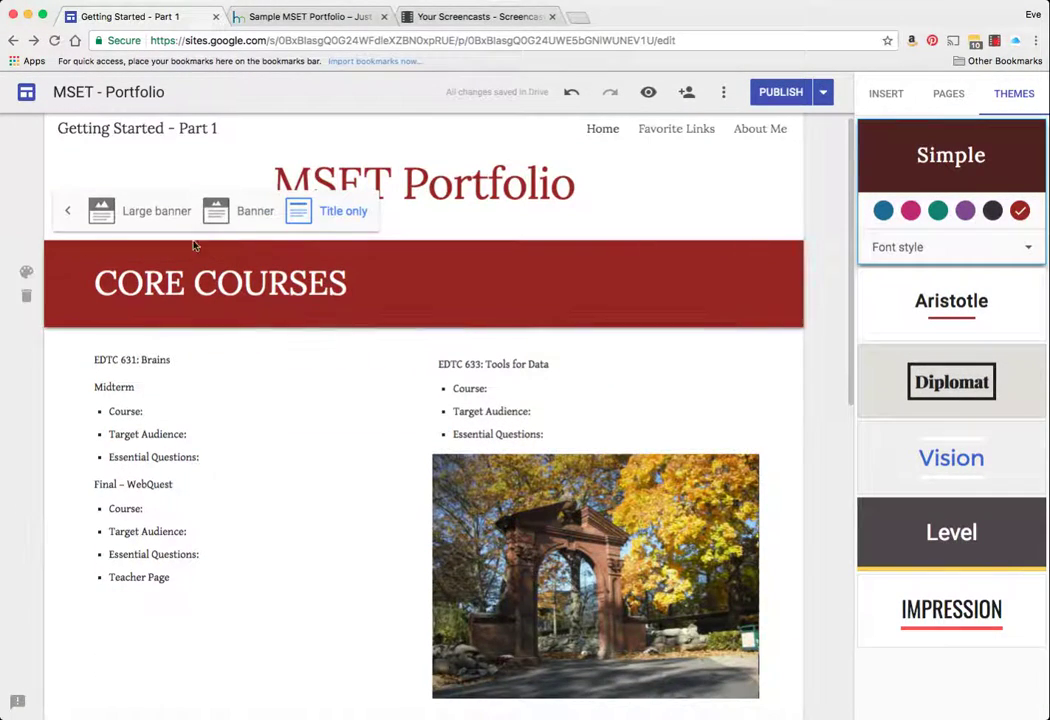
pyautogui.click(247, 212)
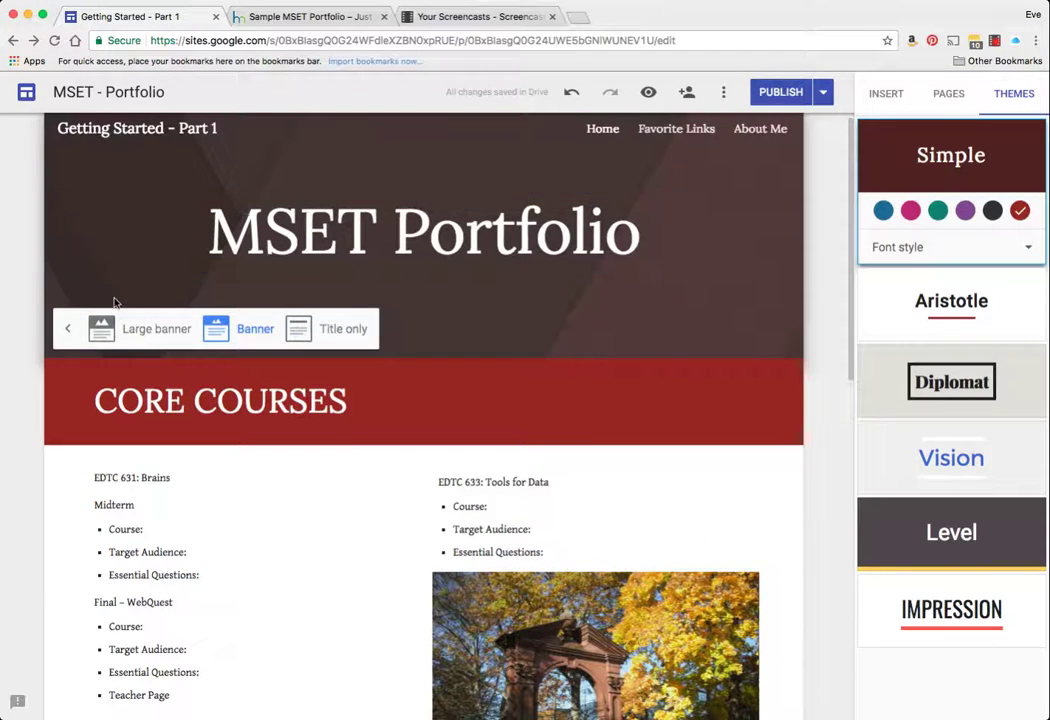
pyautogui.click(138, 328)
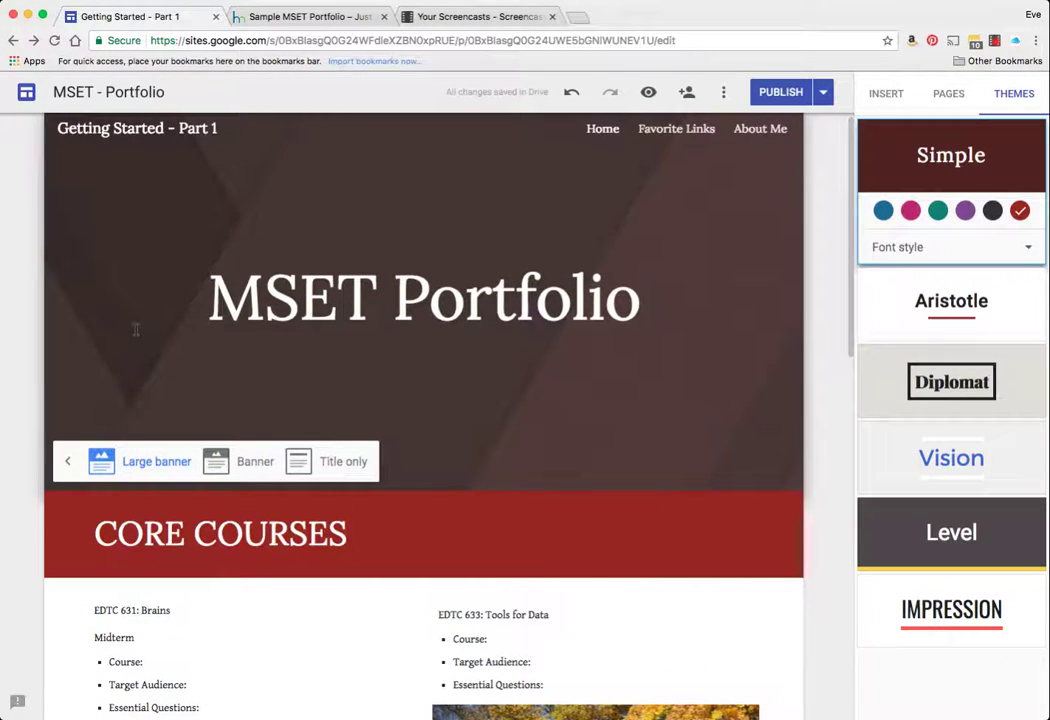
pyautogui.click(790, 91)
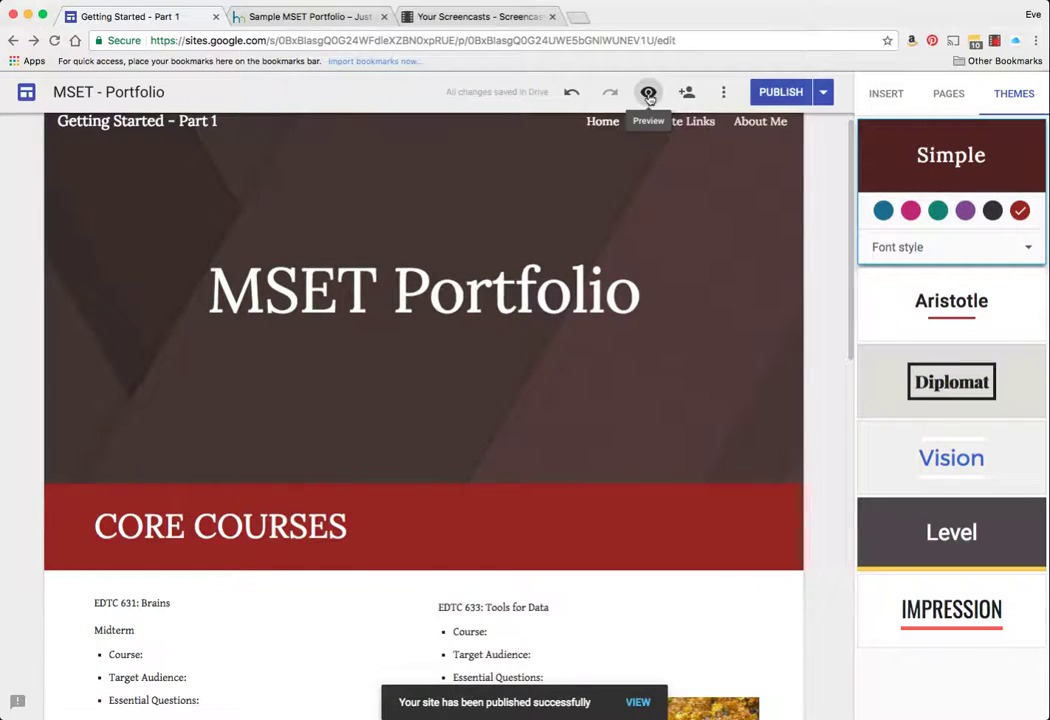
# Preview the site to check the large banner above the Core Courses section, and close the preview
pyautogui.click(648, 93)
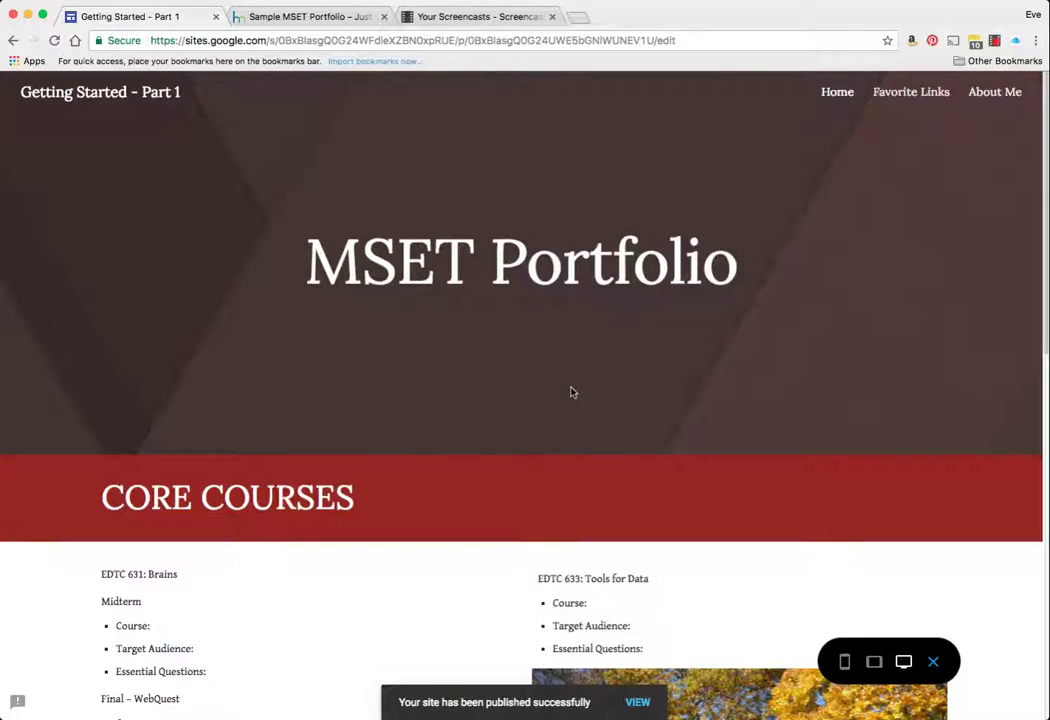
pyautogui.scroll(-3, 570, 390)
pyautogui.scroll(3, 567, 387)
pyautogui.scroll(-2, 567, 387)
pyautogui.scroll(2, 567, 387)
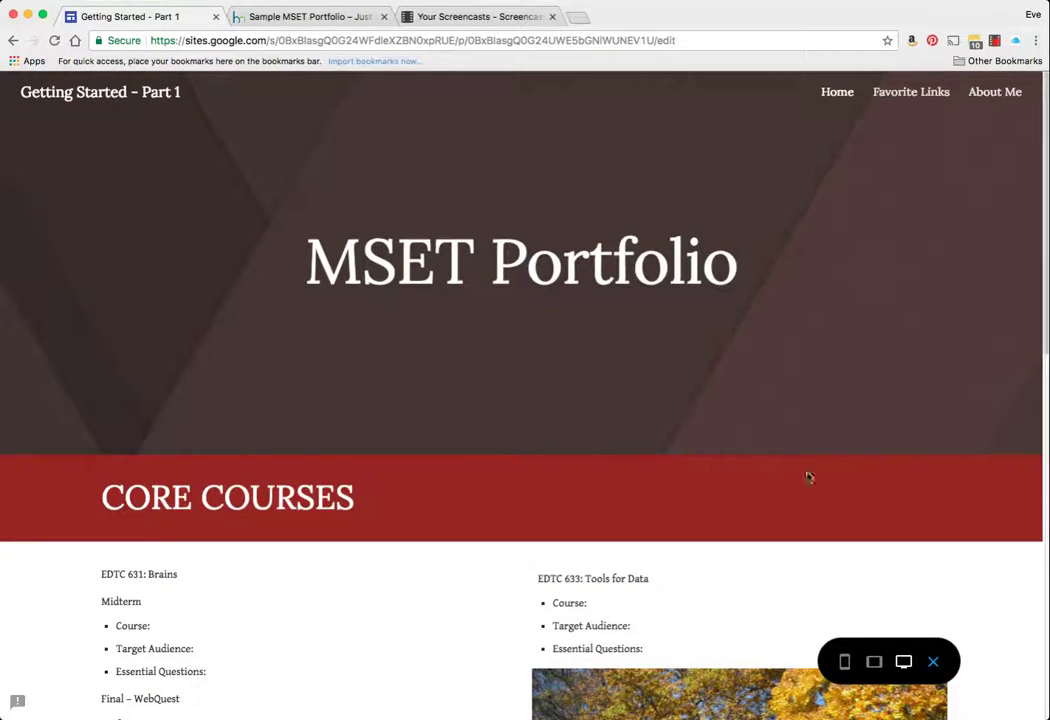
pyautogui.click(934, 662)
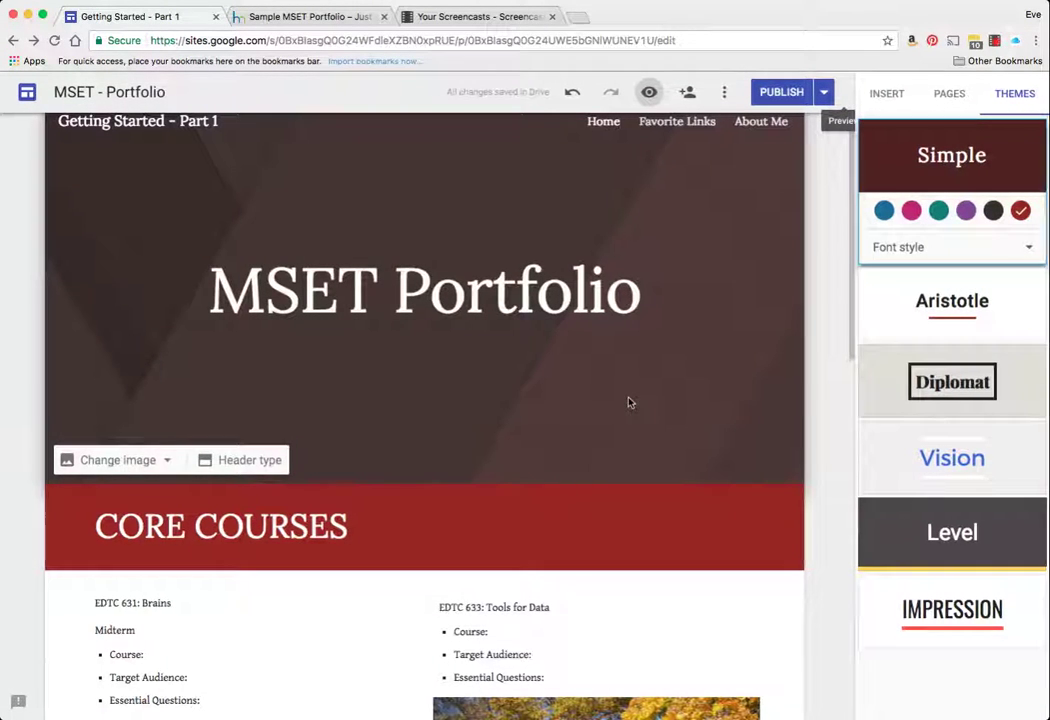
# Change the header image to the chalkboard picture near the end of the gallery, and publish the site
pyautogui.click(168, 462)
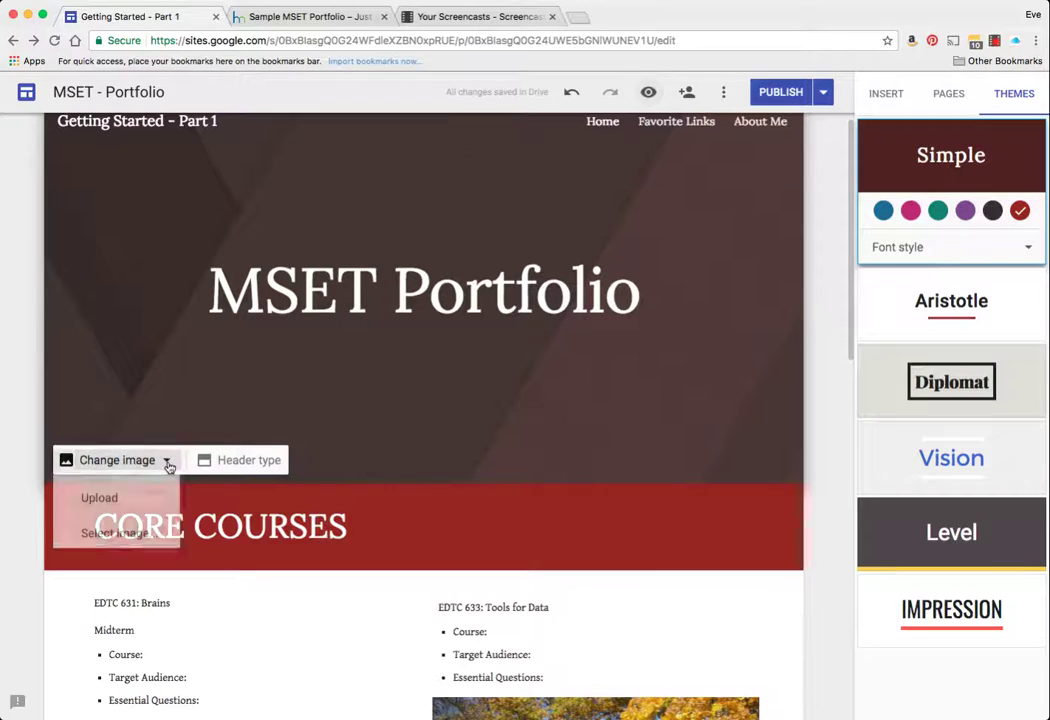
pyautogui.click(120, 533)
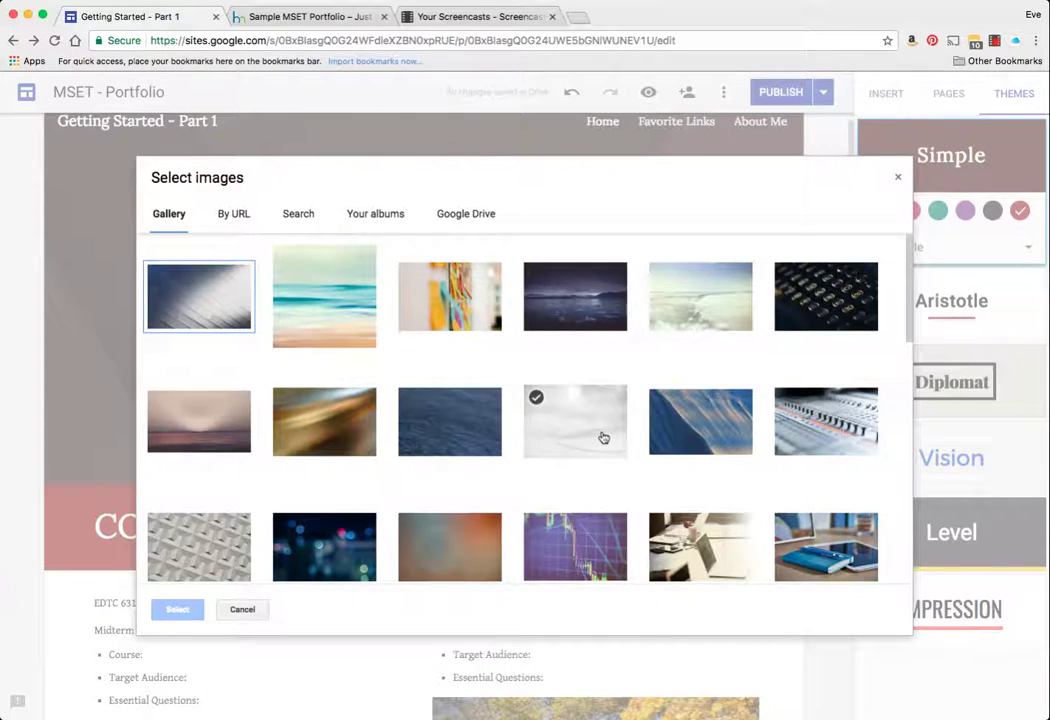
pyautogui.scroll(-10, 604, 438)
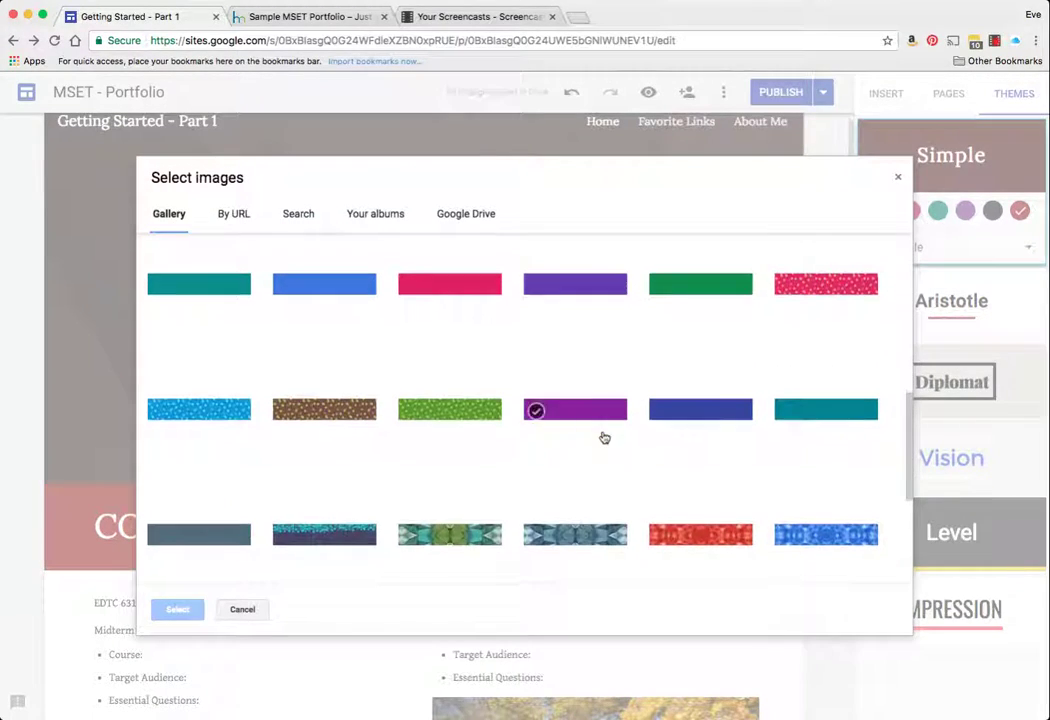
pyautogui.scroll(10, 604, 438)
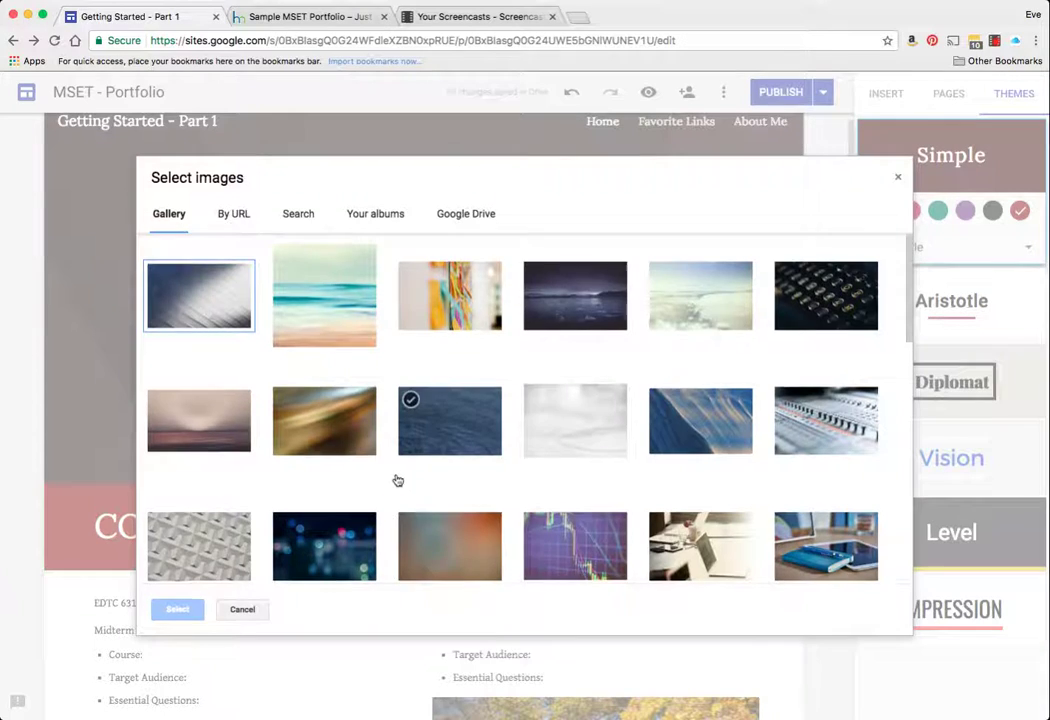
pyautogui.scroll(-7, 397, 481)
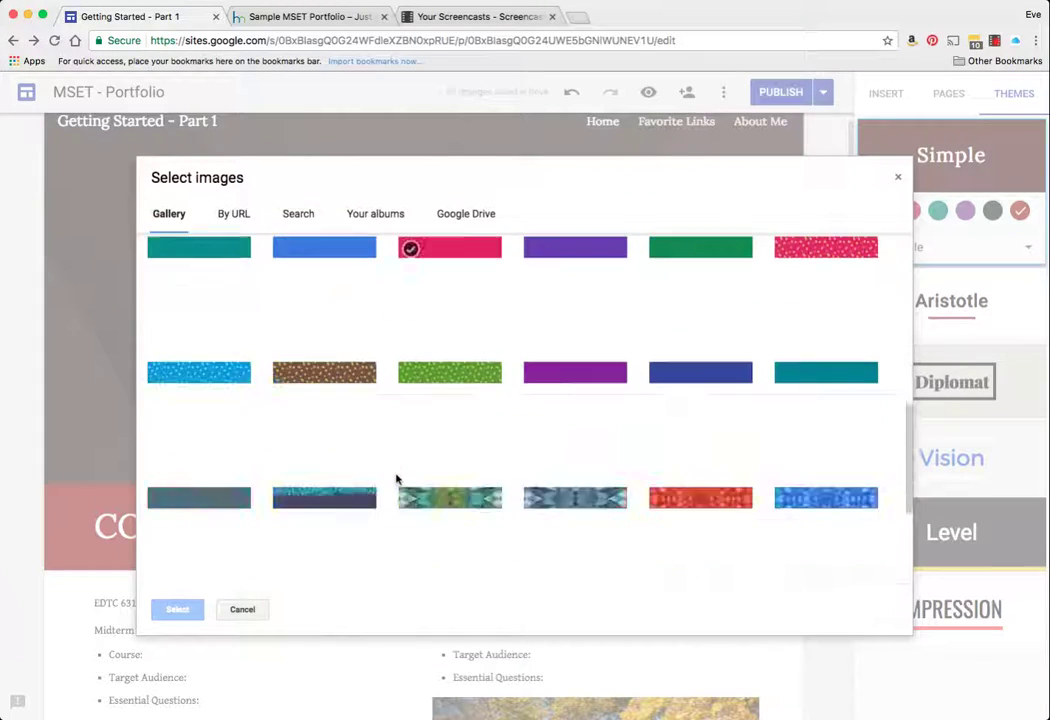
pyautogui.scroll(-3, 397, 481)
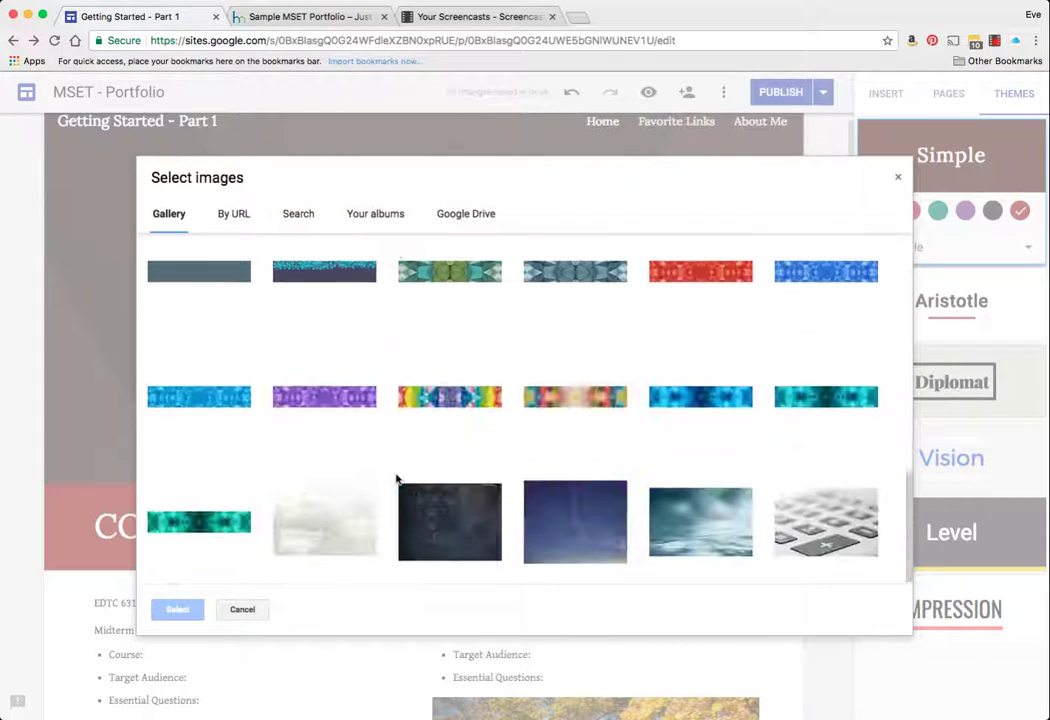
pyautogui.click(468, 524)
pyautogui.click(178, 609)
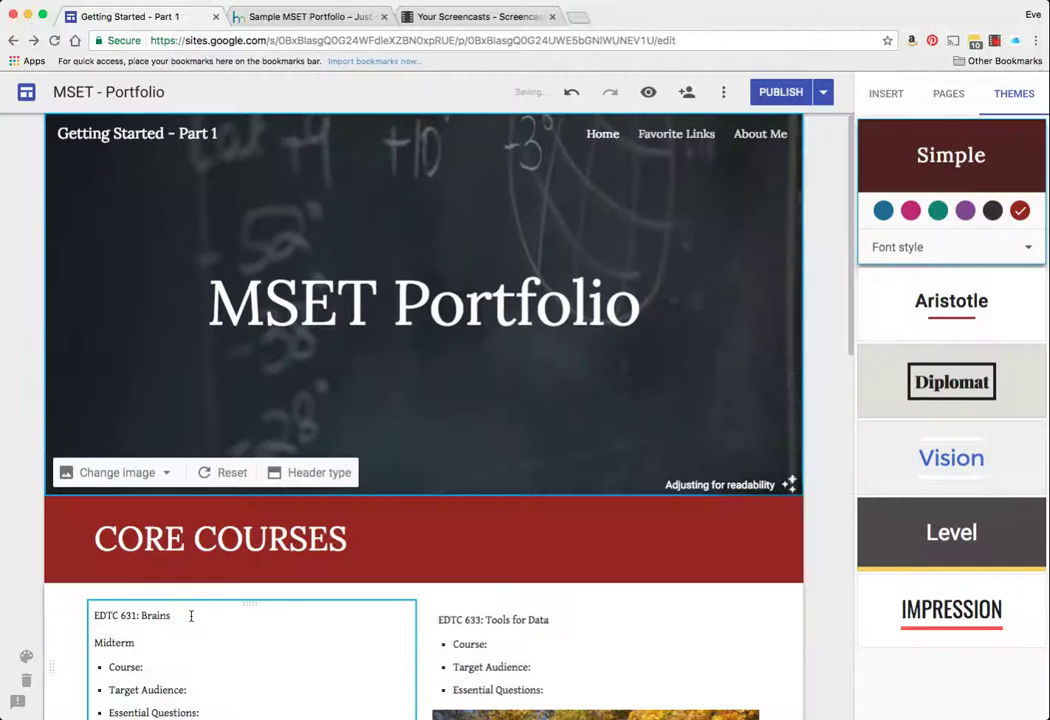
pyautogui.click(779, 93)
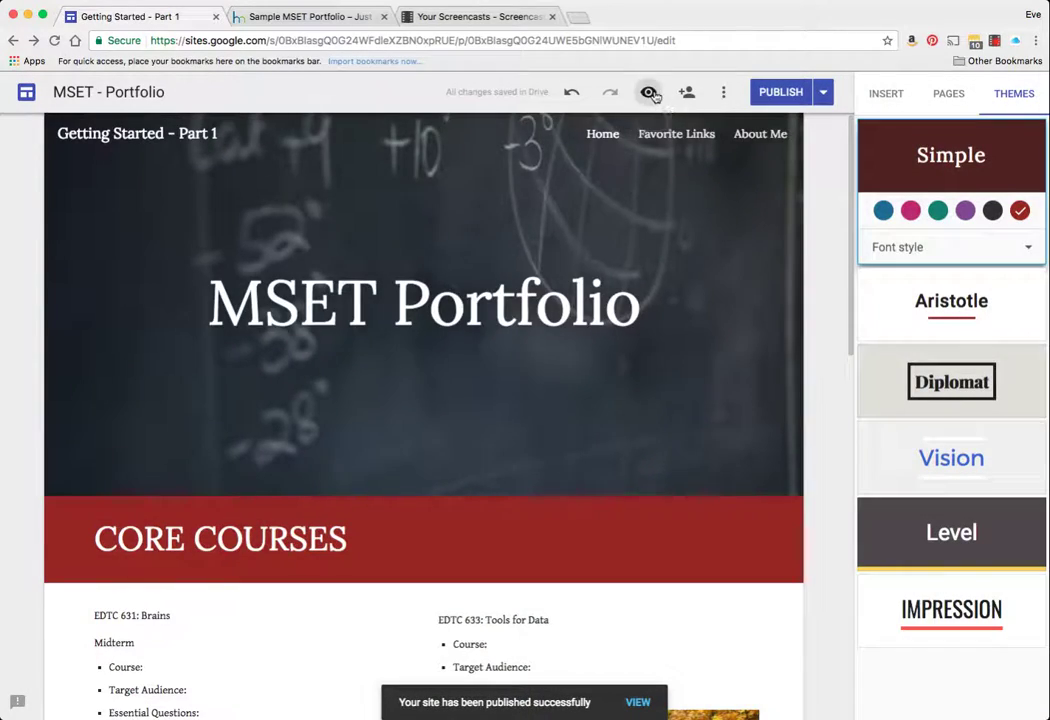
# Preview the home page with the chalkboard header, and review it down to the Electives section
pyautogui.click(649, 92)
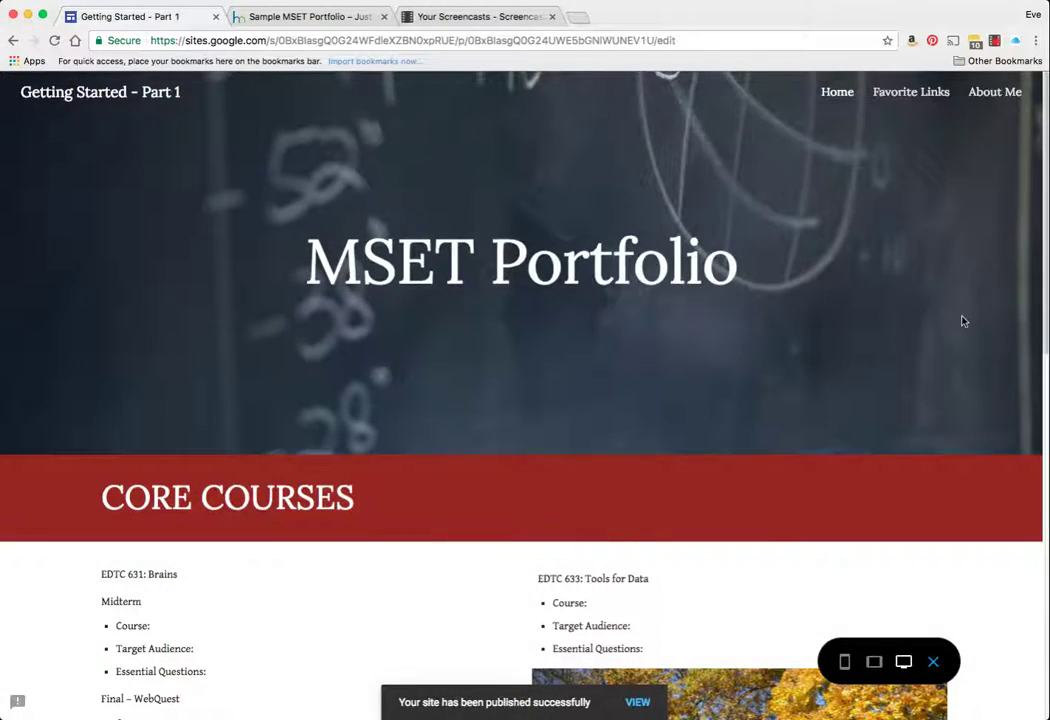
pyautogui.scroll(-10, 963, 321)
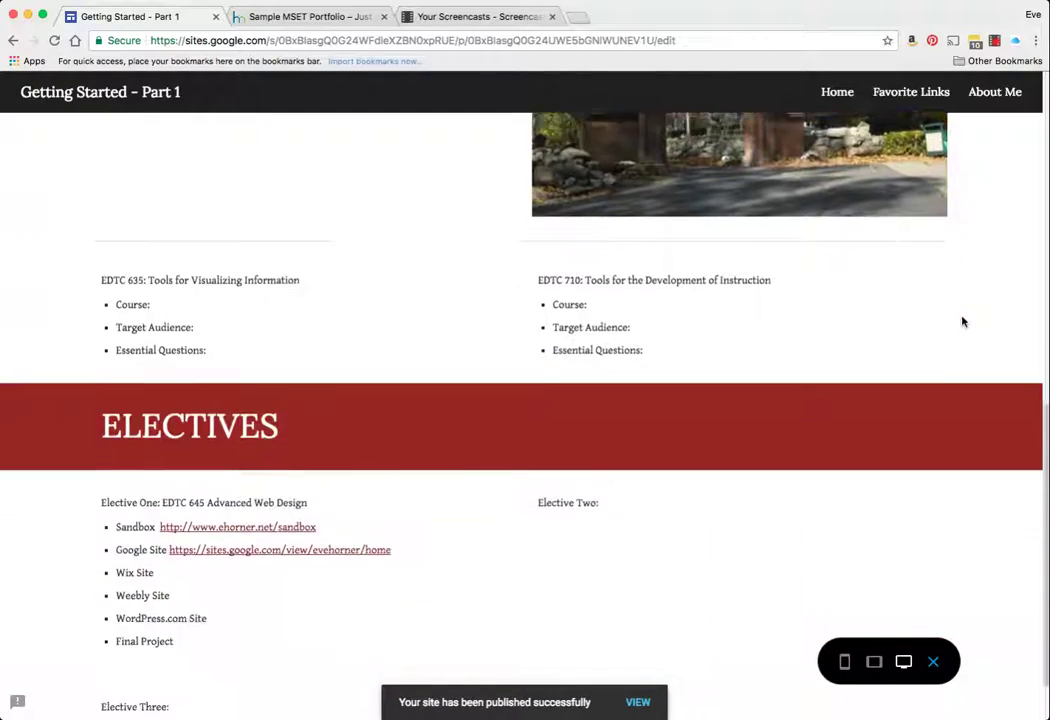
pyautogui.scroll(10, 963, 321)
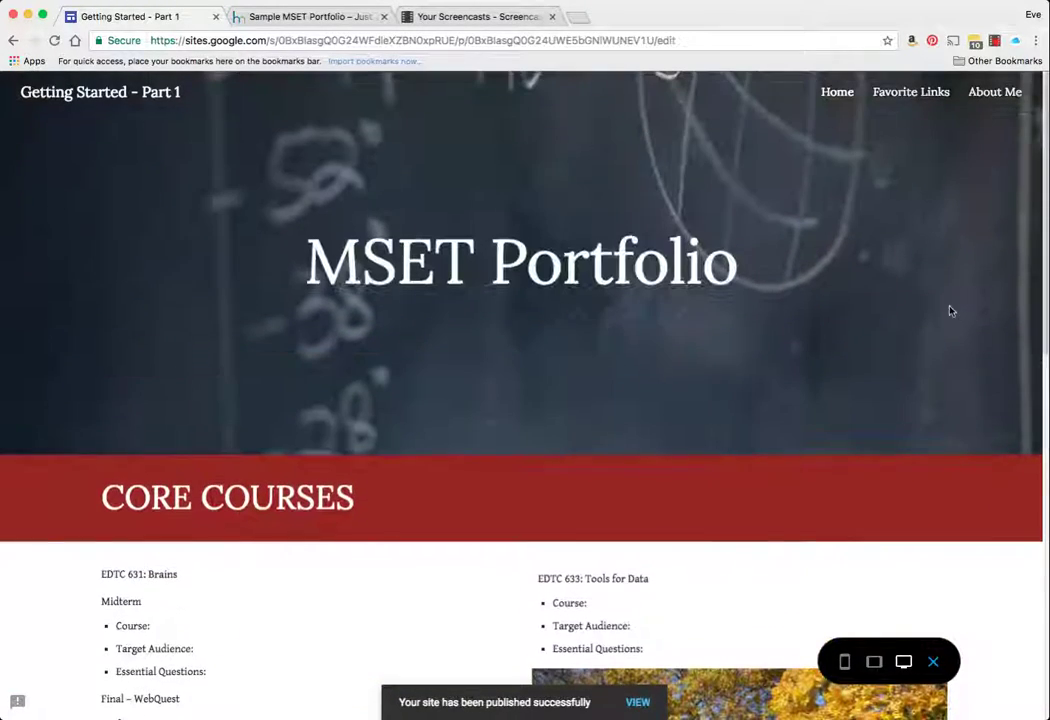